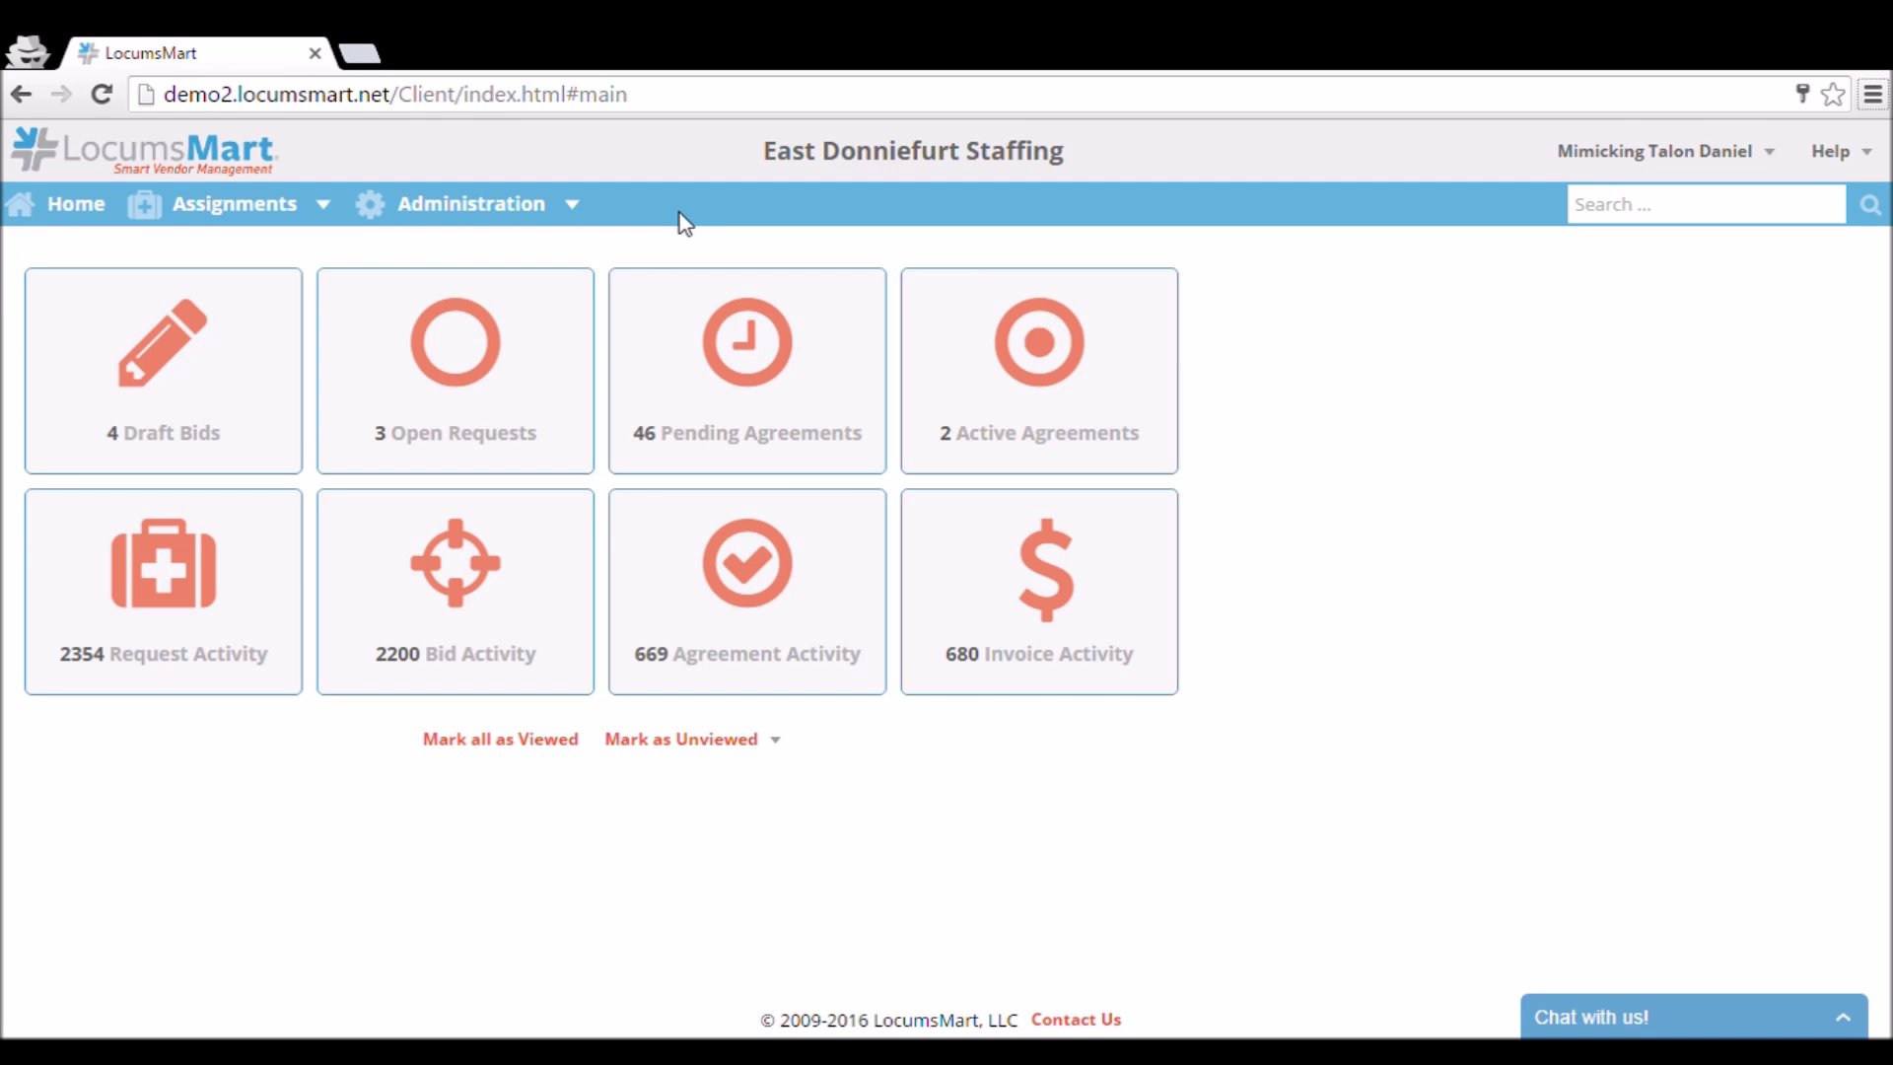
Go to Administration > Vendor Providers to list East Donniefurt Staffing's providers.
{"action": "left_click", "coordinate": [471, 203]}
{"action": "left_click", "coordinate": [493, 373]}
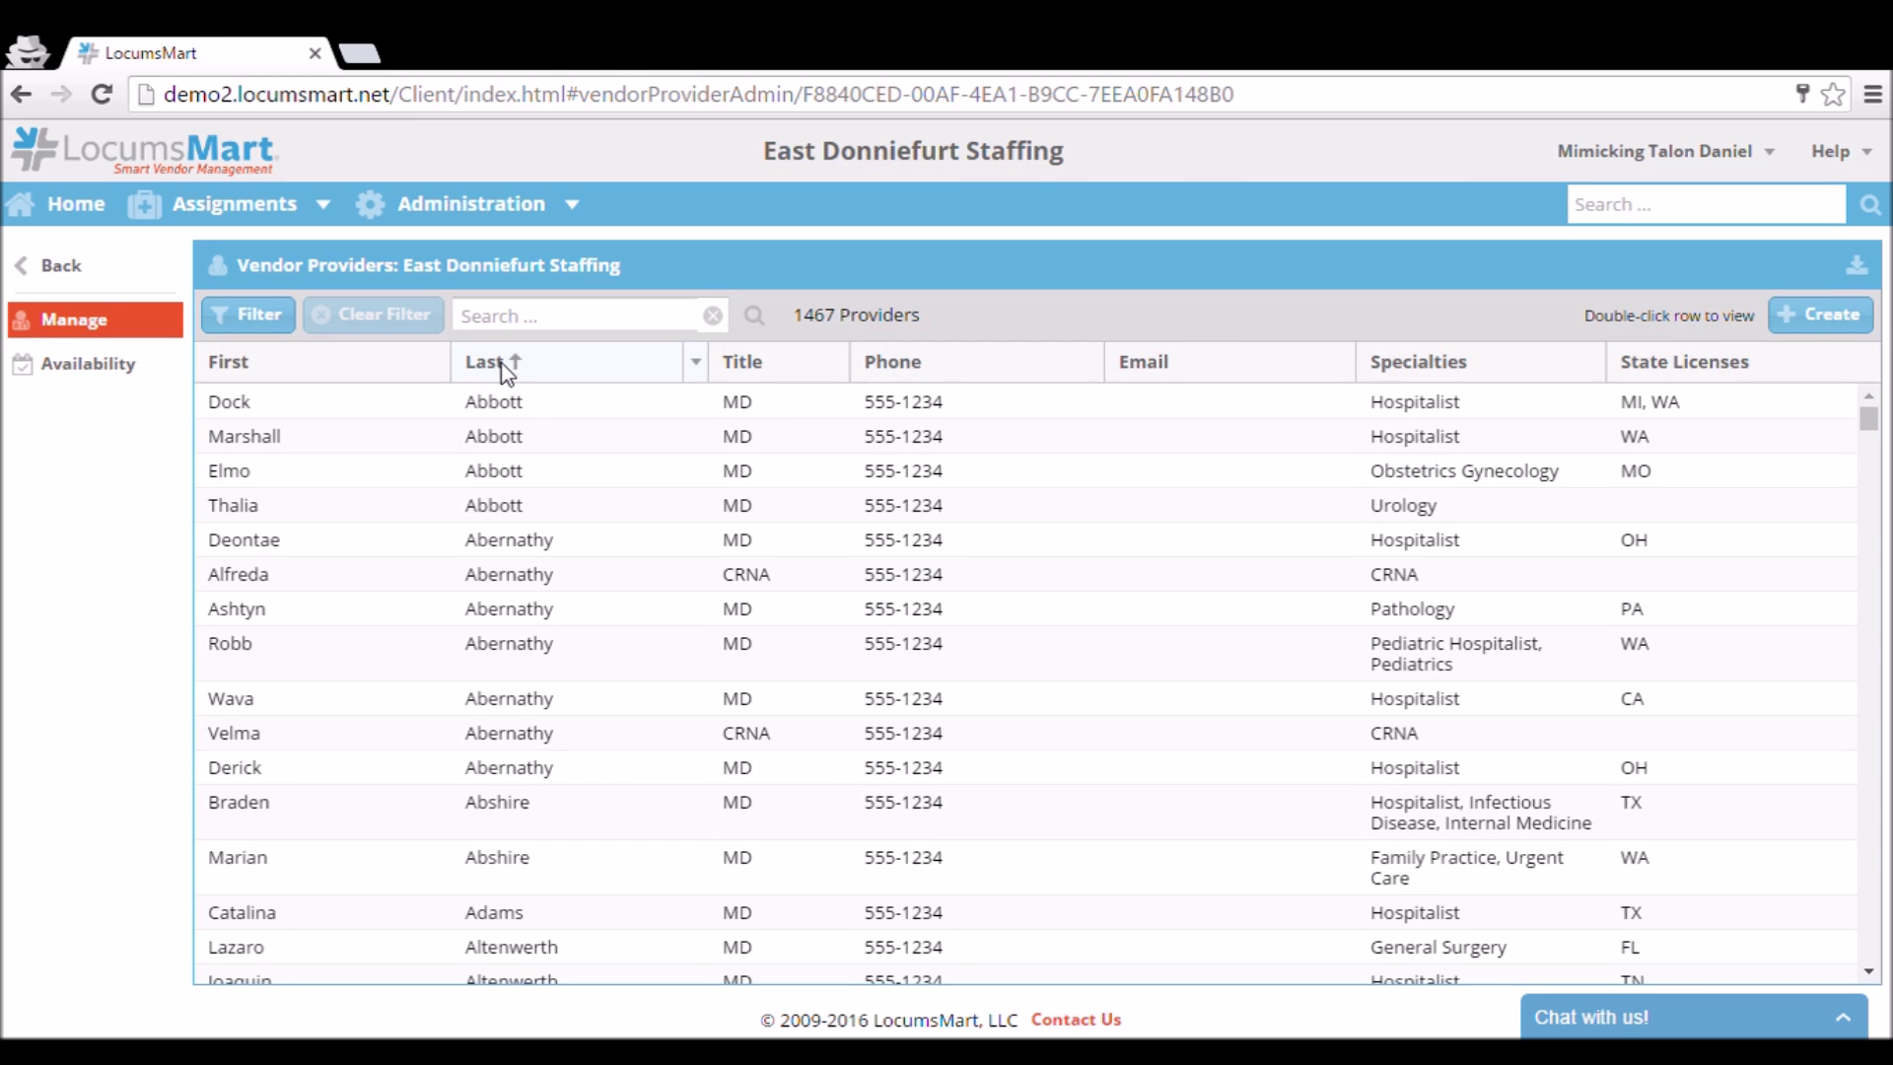
Filter the provider list by the provider's surname, down to five entries, and start a new provider.
{"action": "scroll", "coordinate": [536, 424], "scroll_direction": "down", "scroll_amount": 8}
{"action": "scroll", "coordinate": [549, 410], "scroll_direction": "up", "scroll_amount": 5}
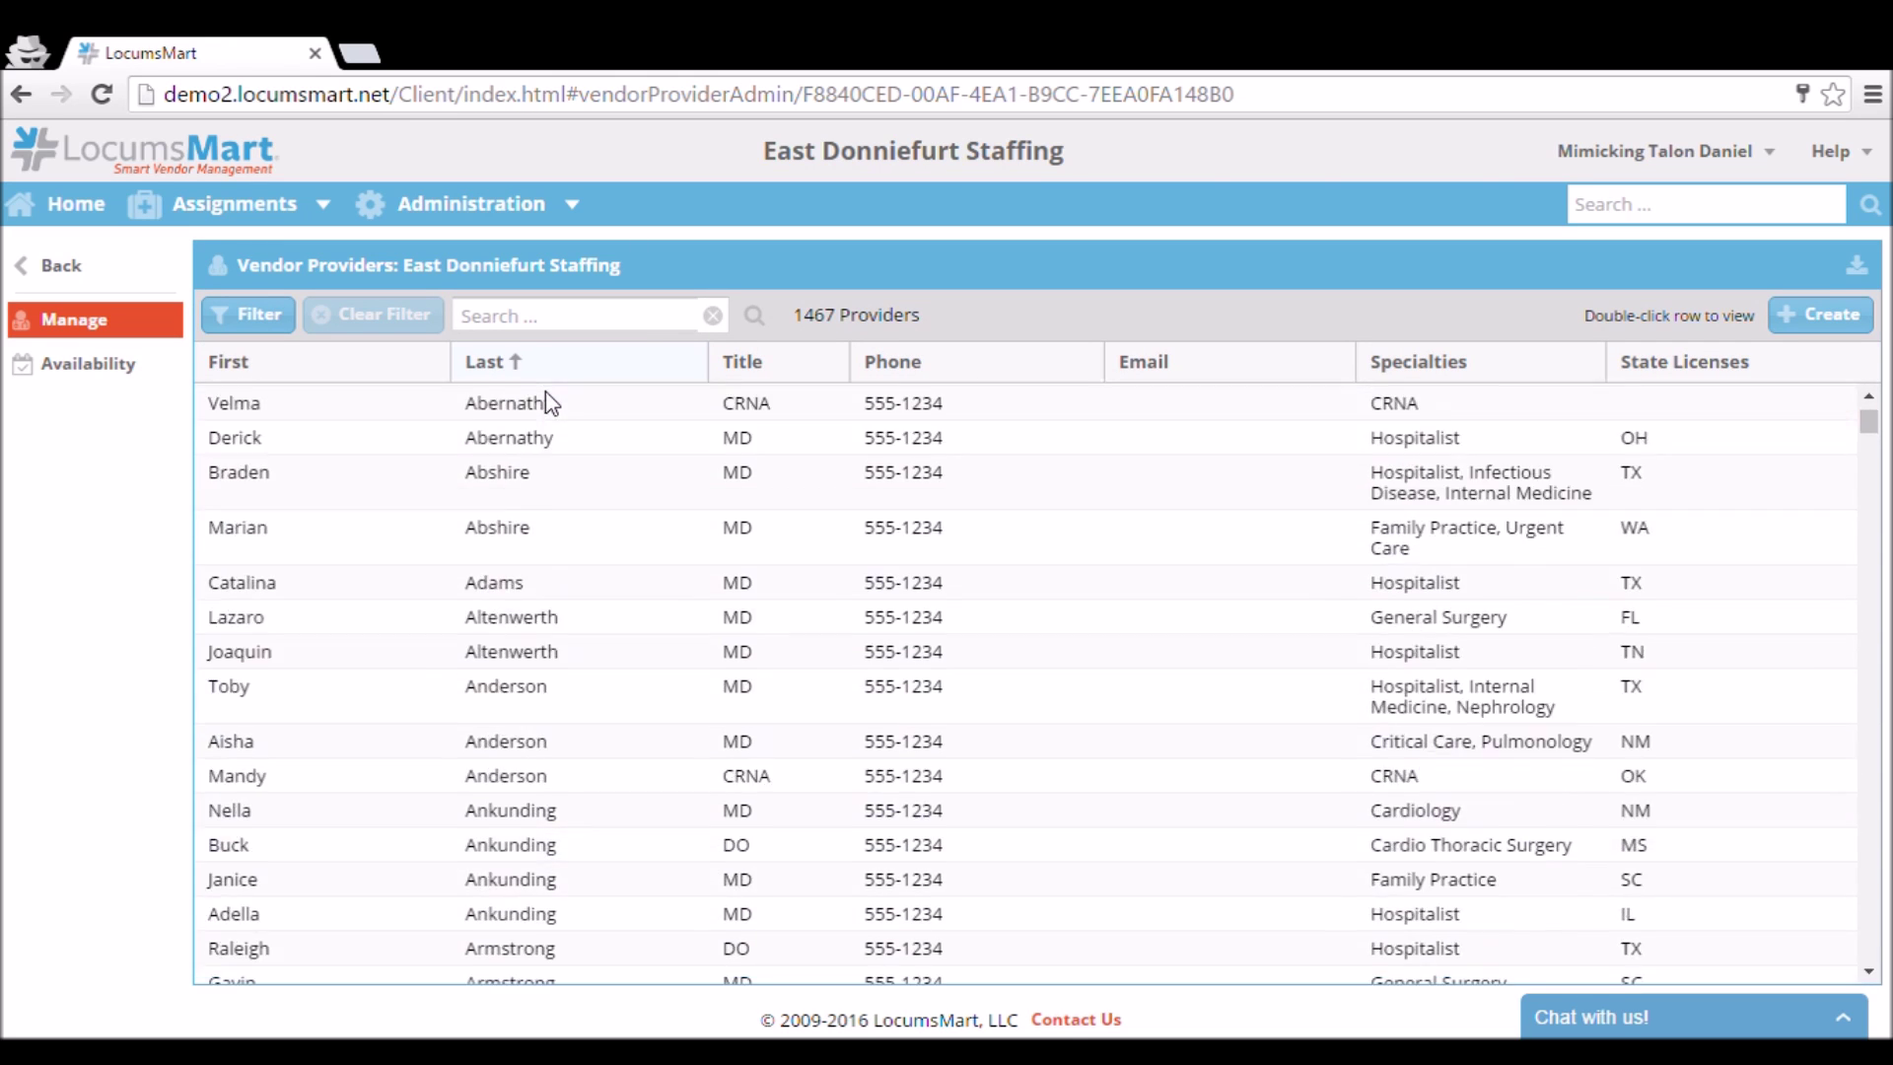
{"action": "scroll", "coordinate": [601, 440], "scroll_direction": "up", "scroll_amount": 3}
{"action": "left_click", "coordinate": [578, 325]}
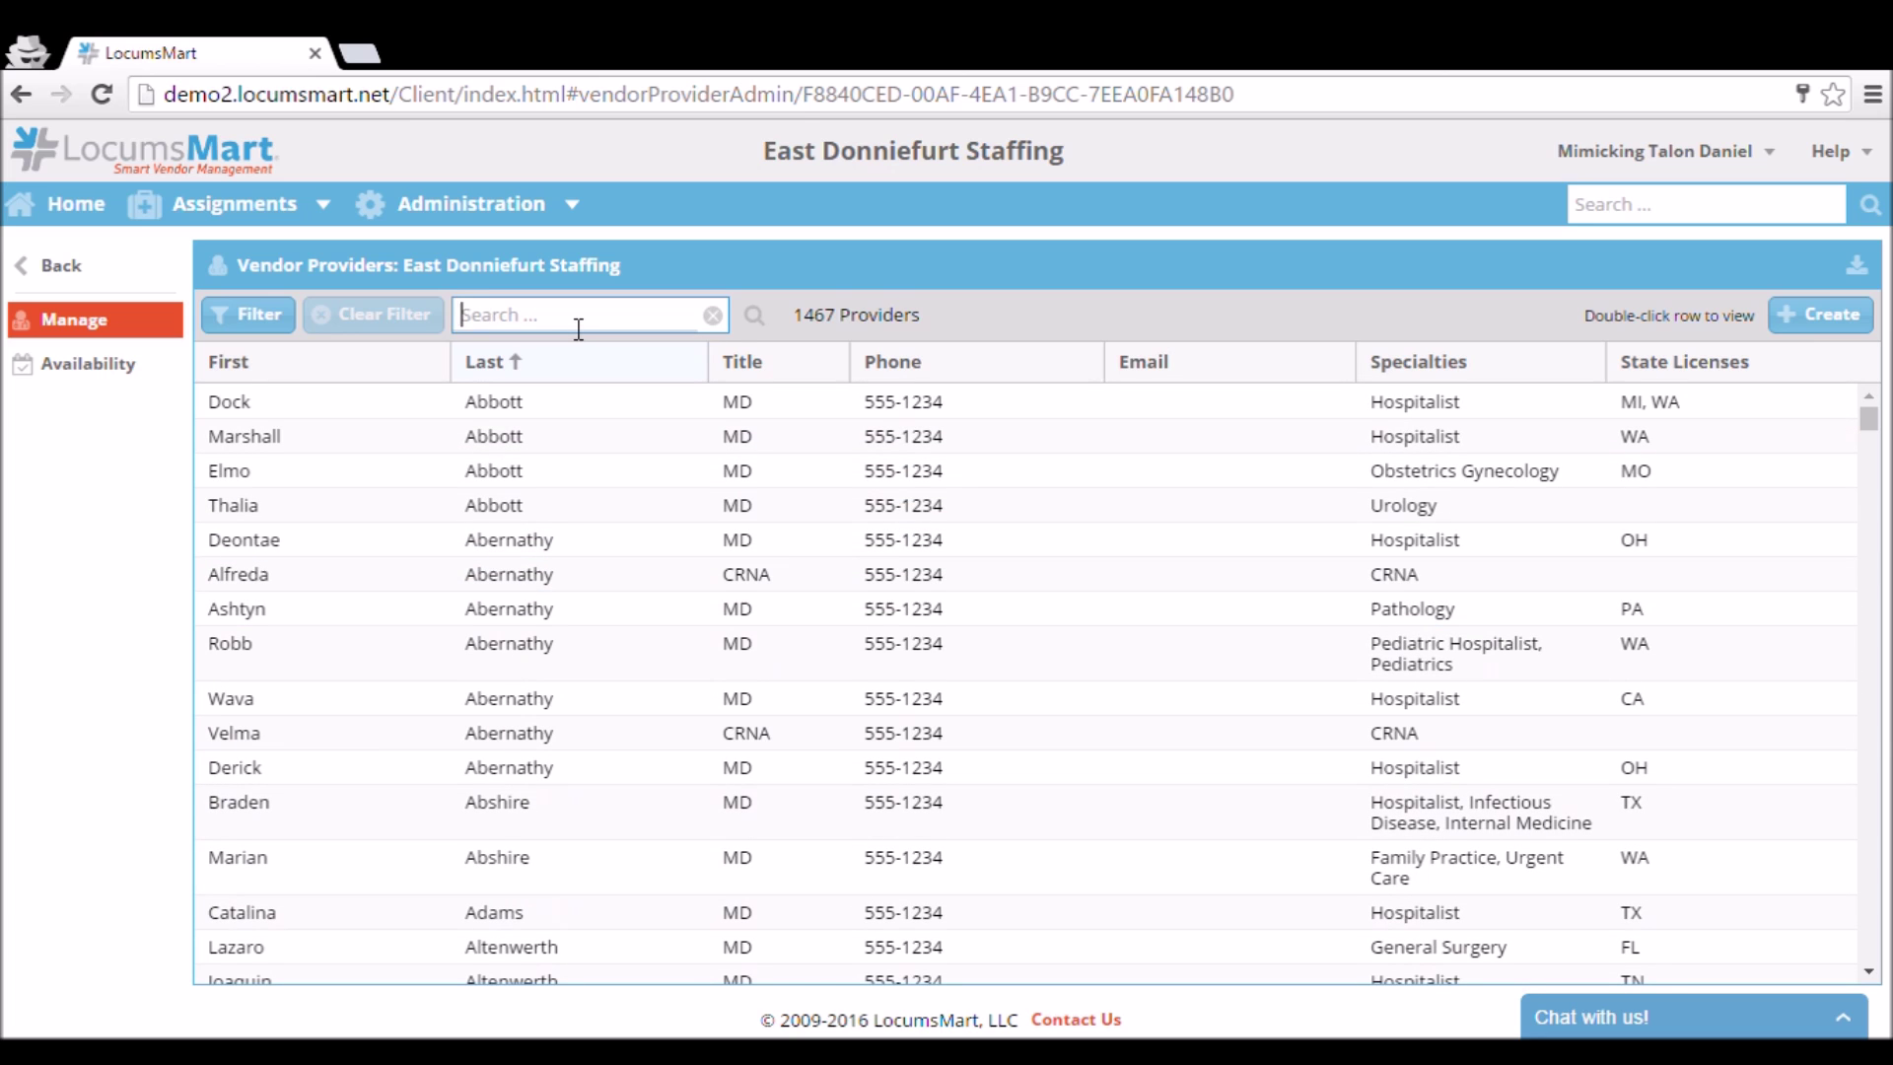
{"action": "type", "text": "smith"}
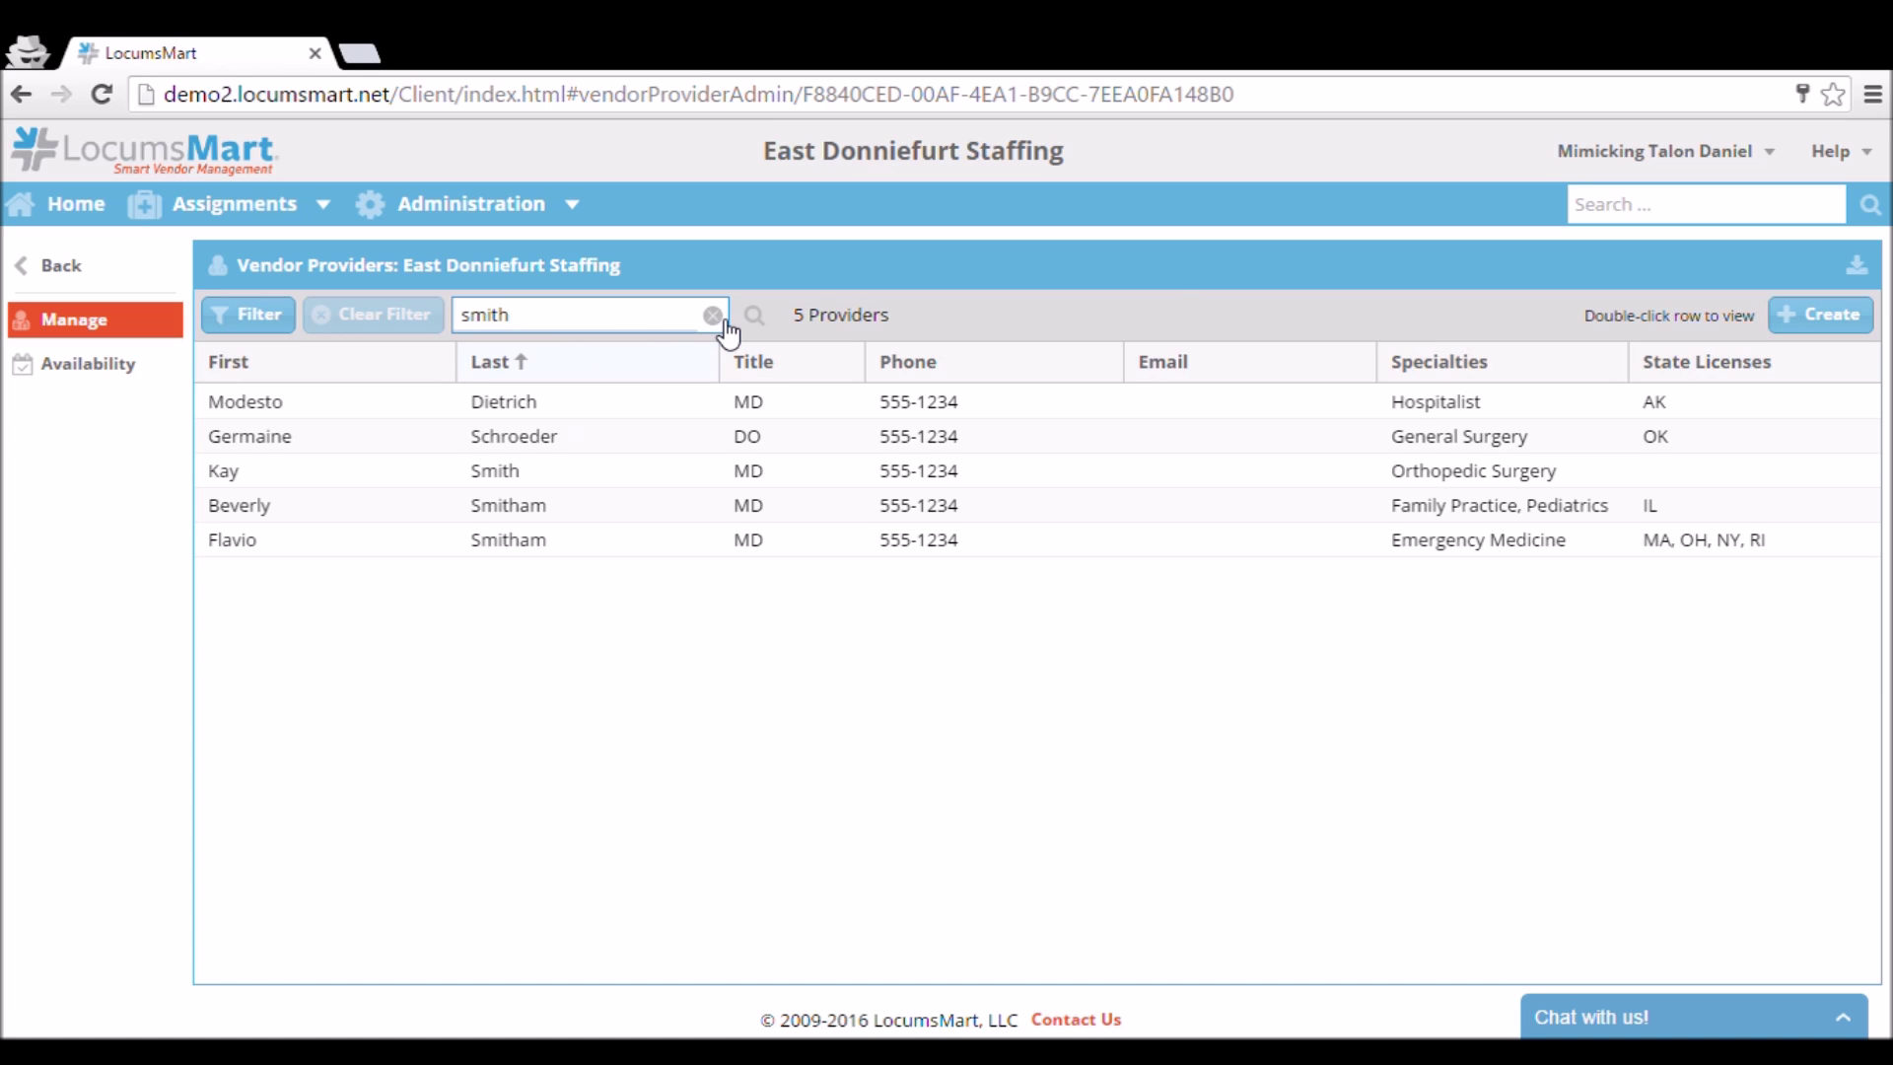
{"action": "left_click", "coordinate": [1819, 320]}
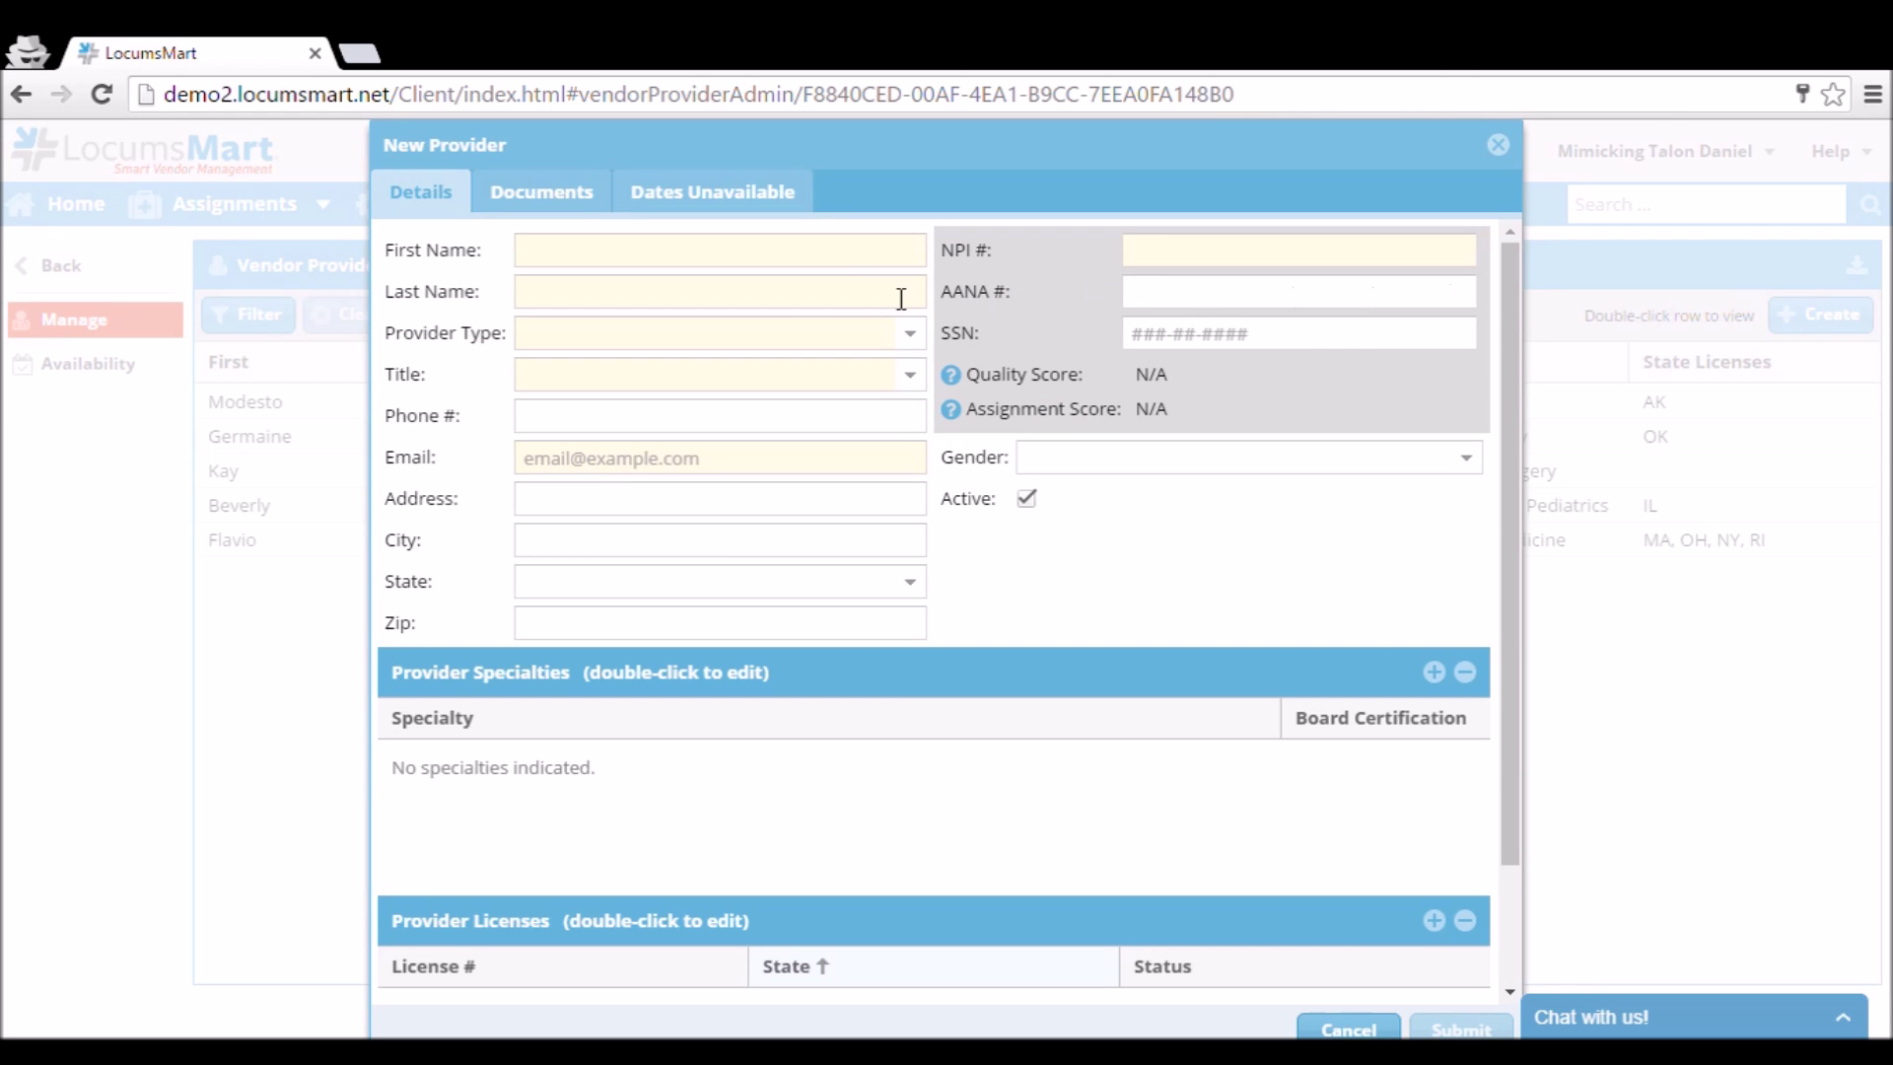
Enter the provider's first and last name and set Provider Type to Physician.
{"action": "left_click", "coordinate": [845, 263]}
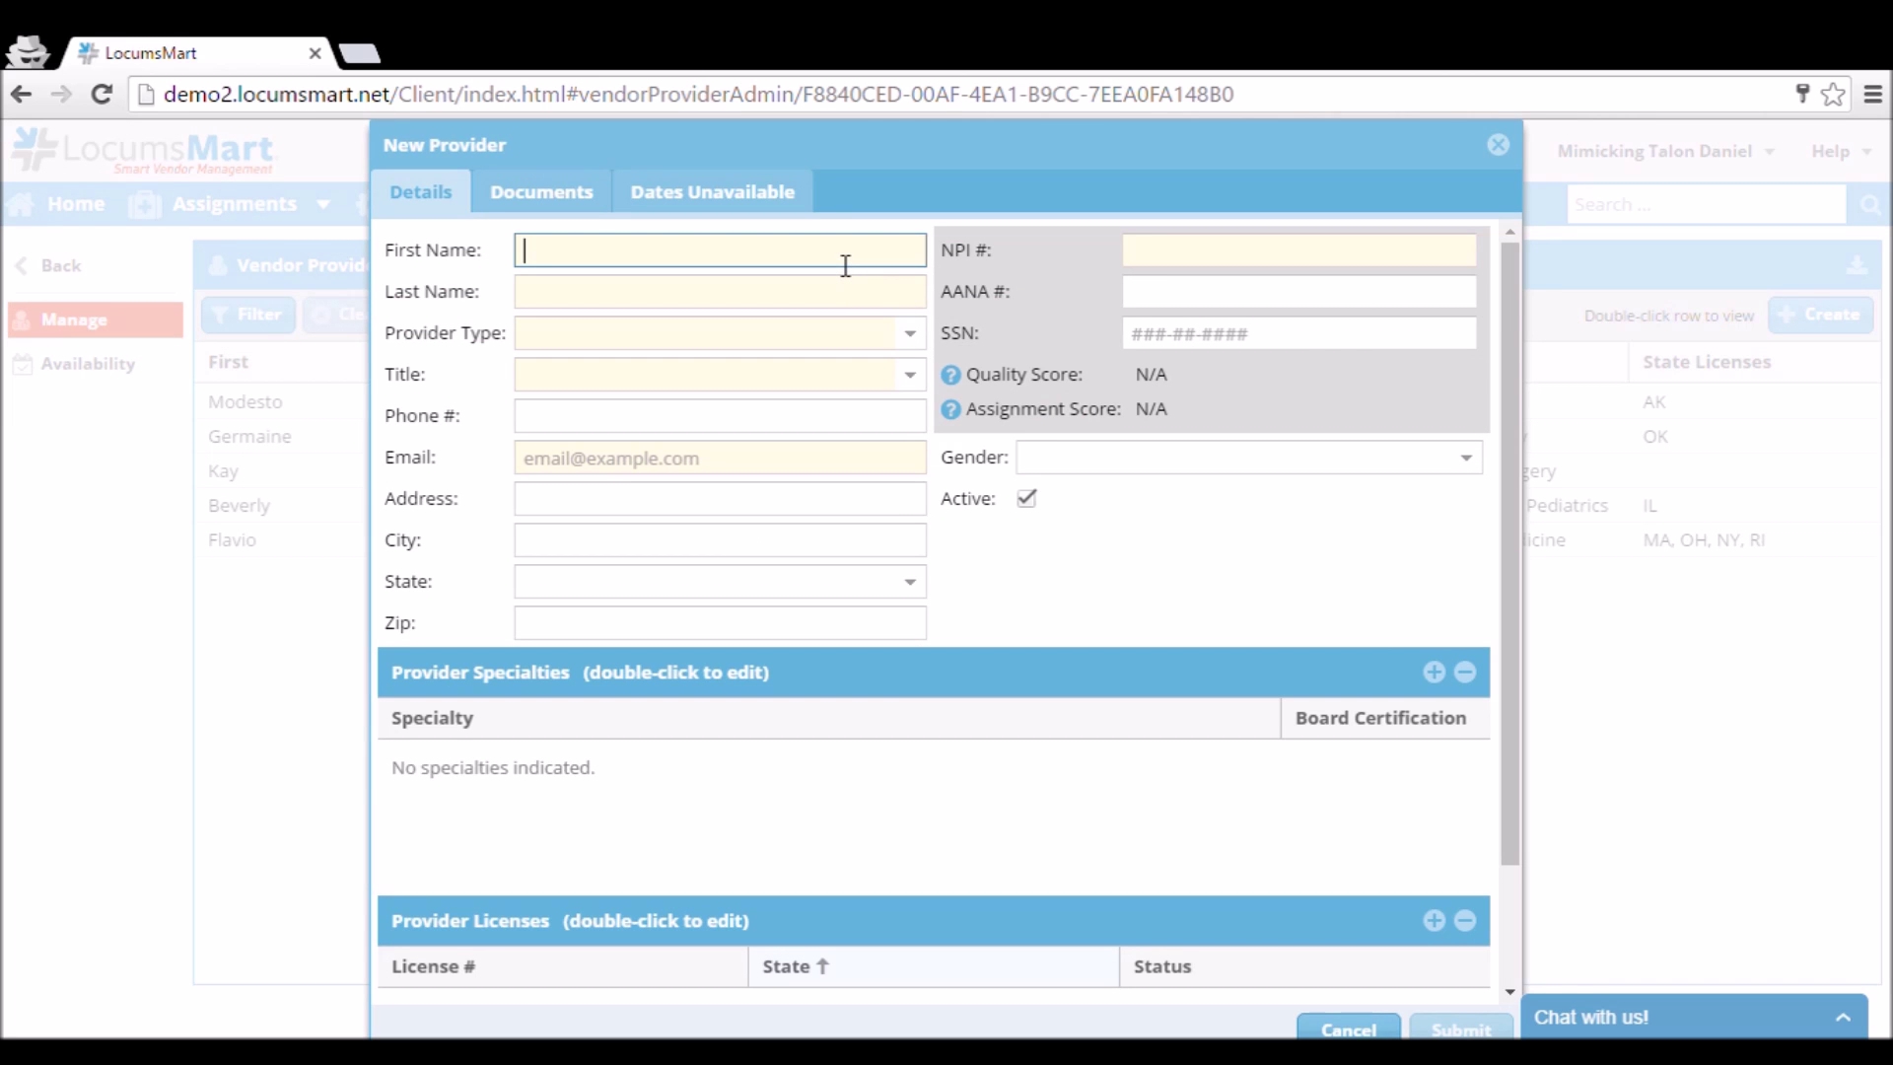
{"action": "key", "text": "Tab"}
{"action": "key", "text": "Tab"}
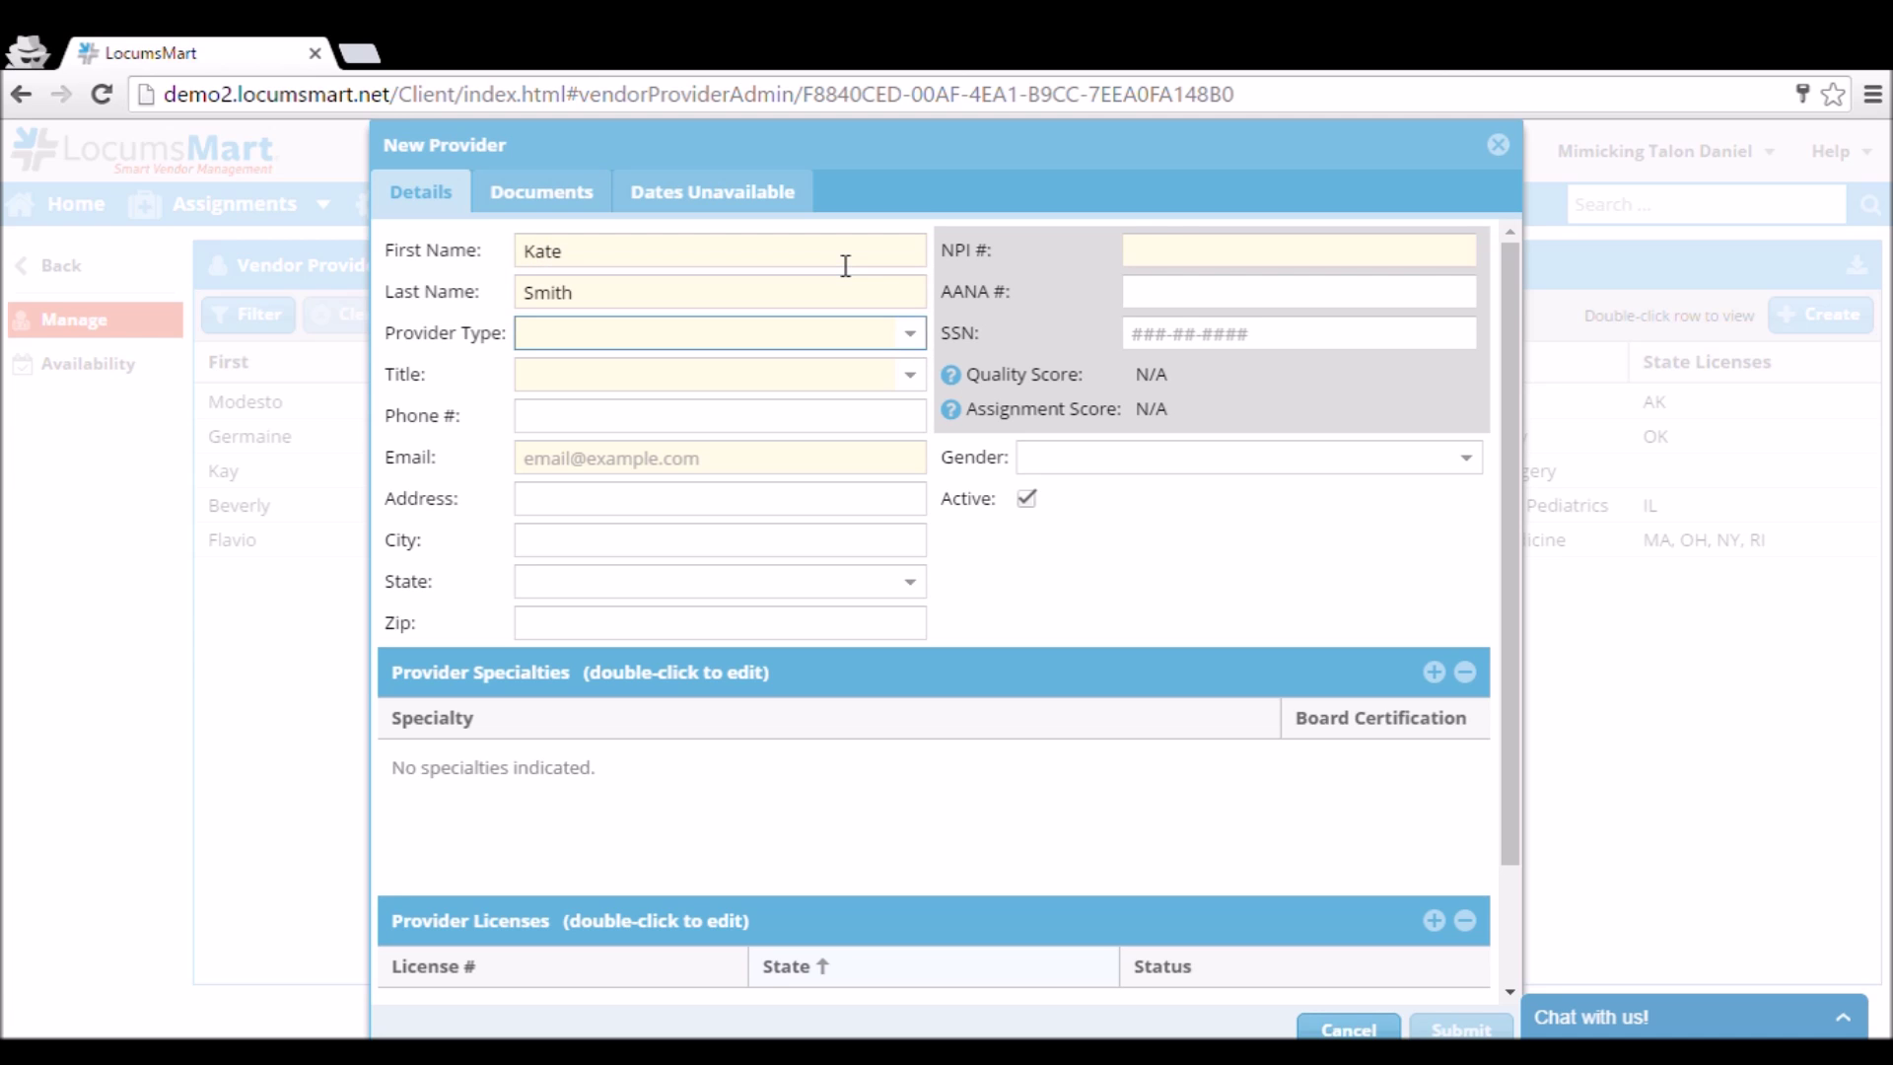
{"action": "key", "text": "alt+Down"}
{"action": "key", "text": "Down"}
{"action": "key", "text": "Down"}
{"action": "key", "text": "Down"}
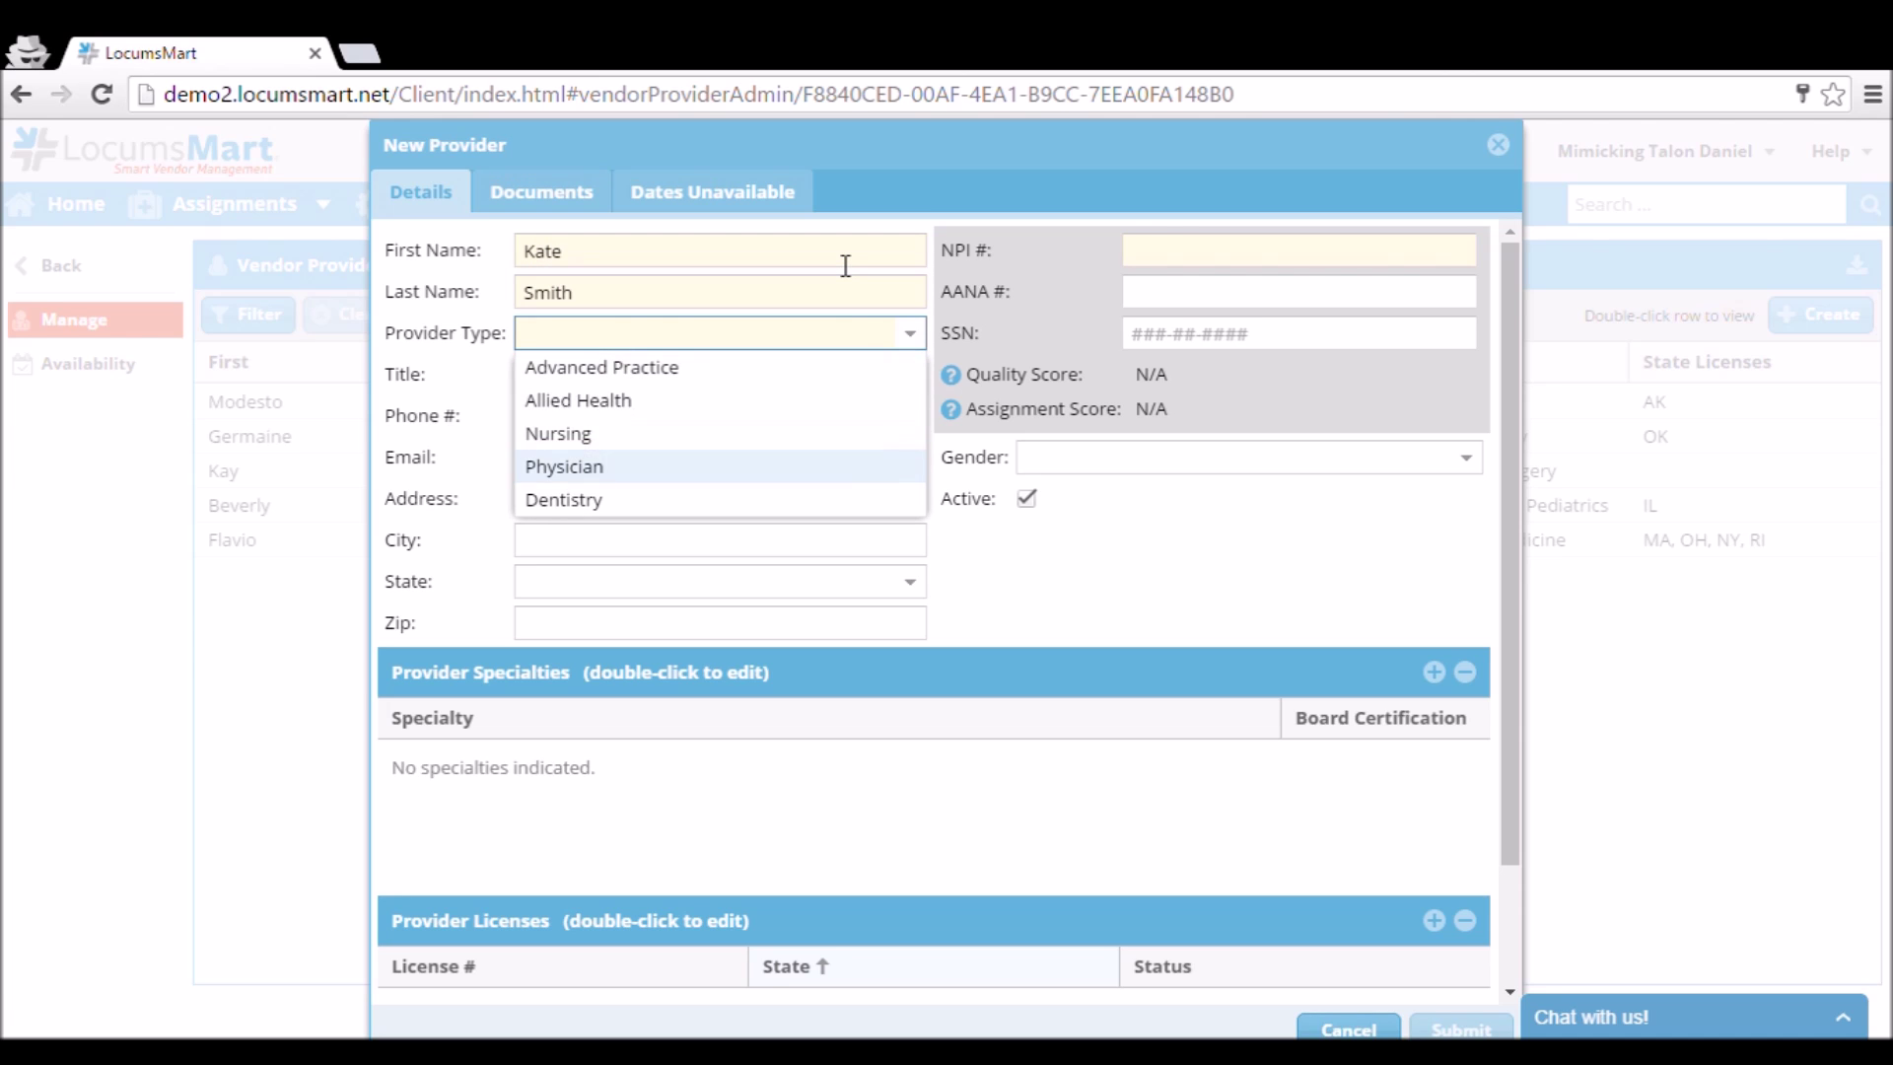
{"action": "key", "text": "Tab"}
Set the title to MD and fill in the provider's e-mail and NPI number.
{"action": "key", "text": "alt+Down"}
{"action": "key", "text": "Down"}
{"action": "key", "text": "Tab"}
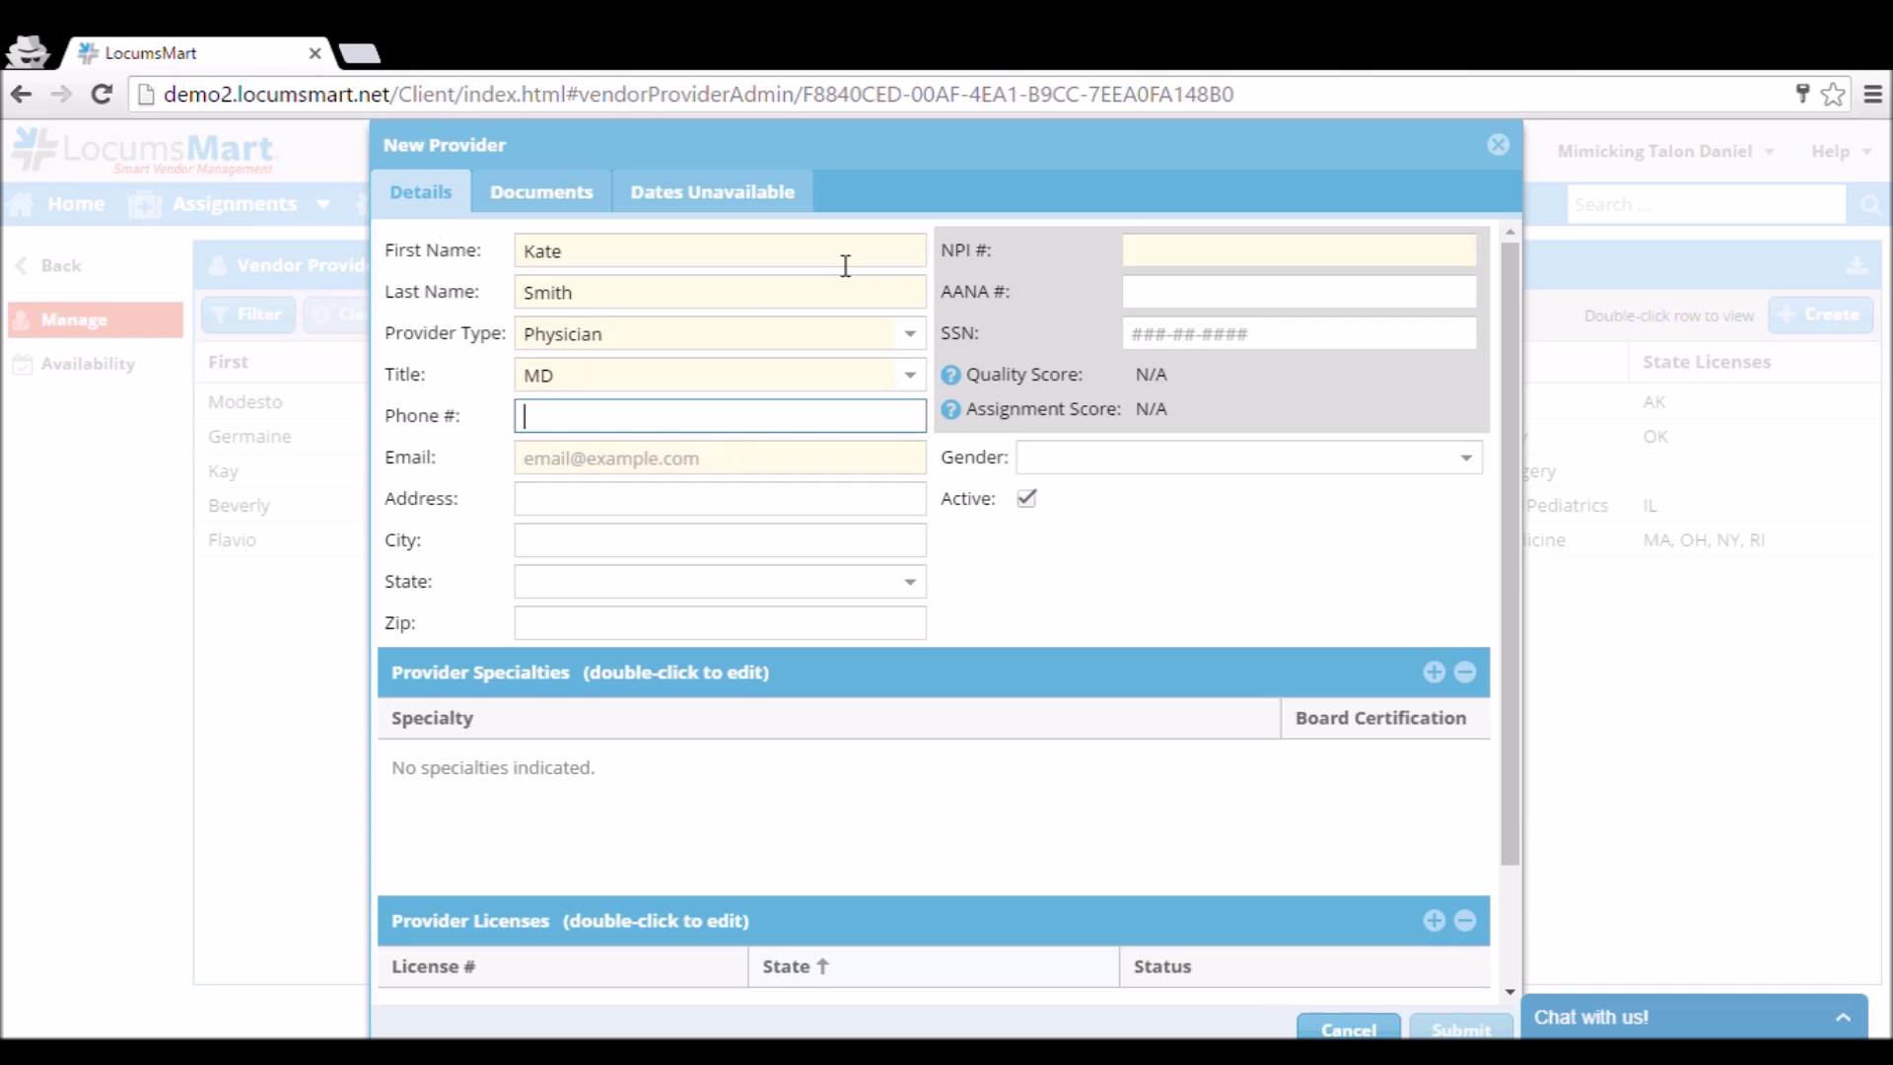
{"action": "key", "text": "Tab"}
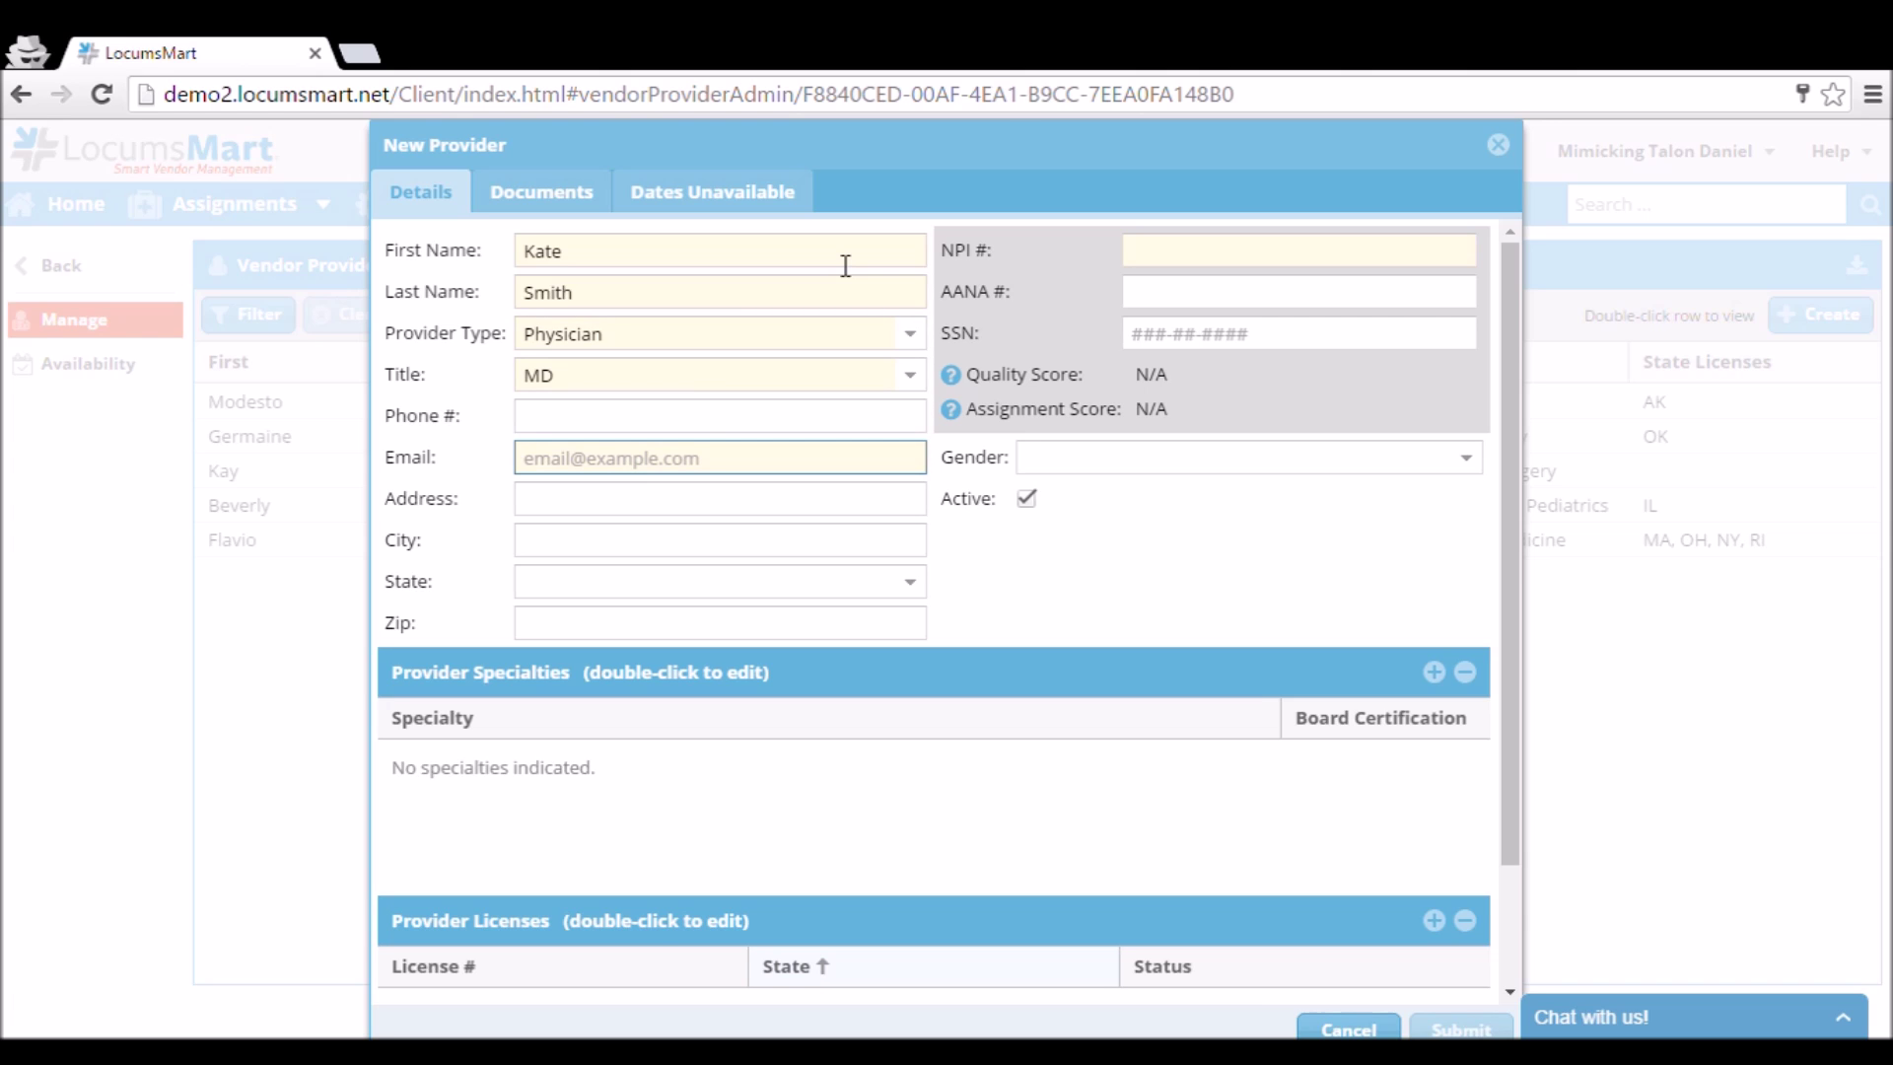
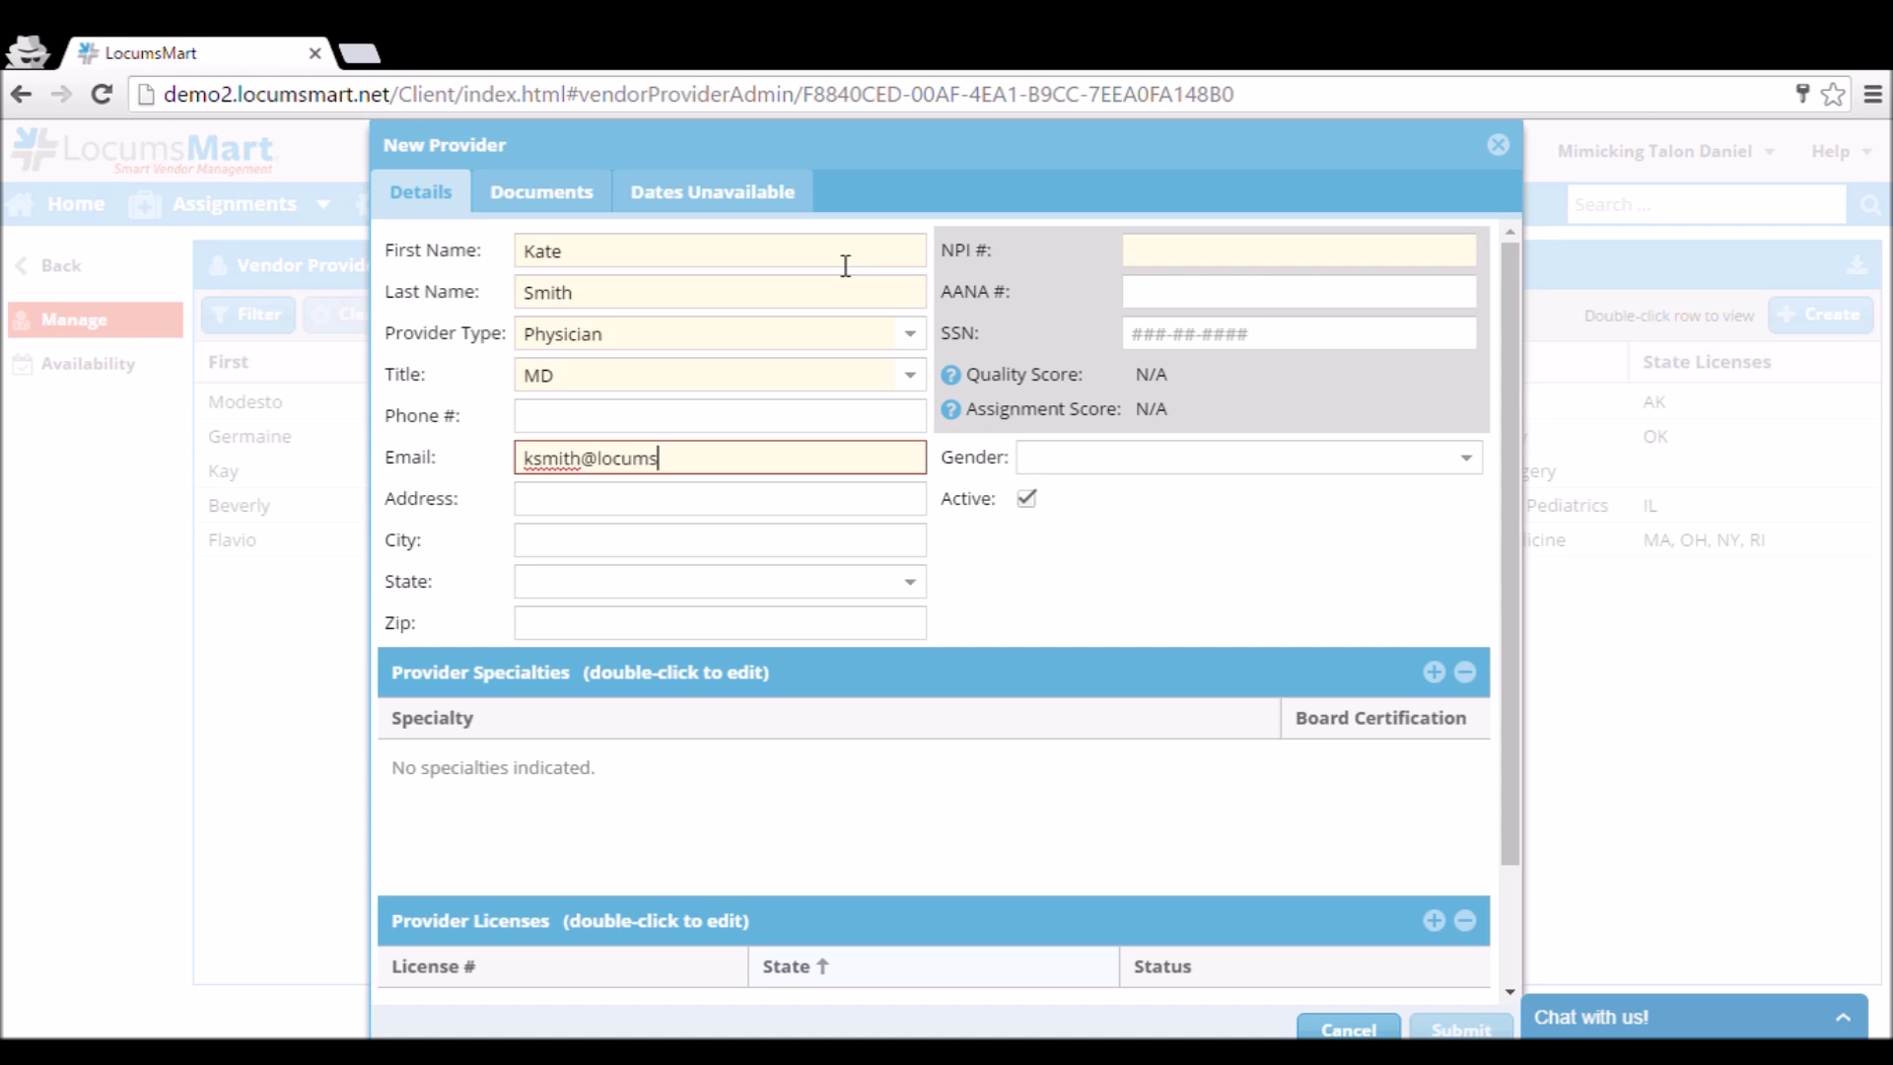
{"action": "key", "text": "Tab"}
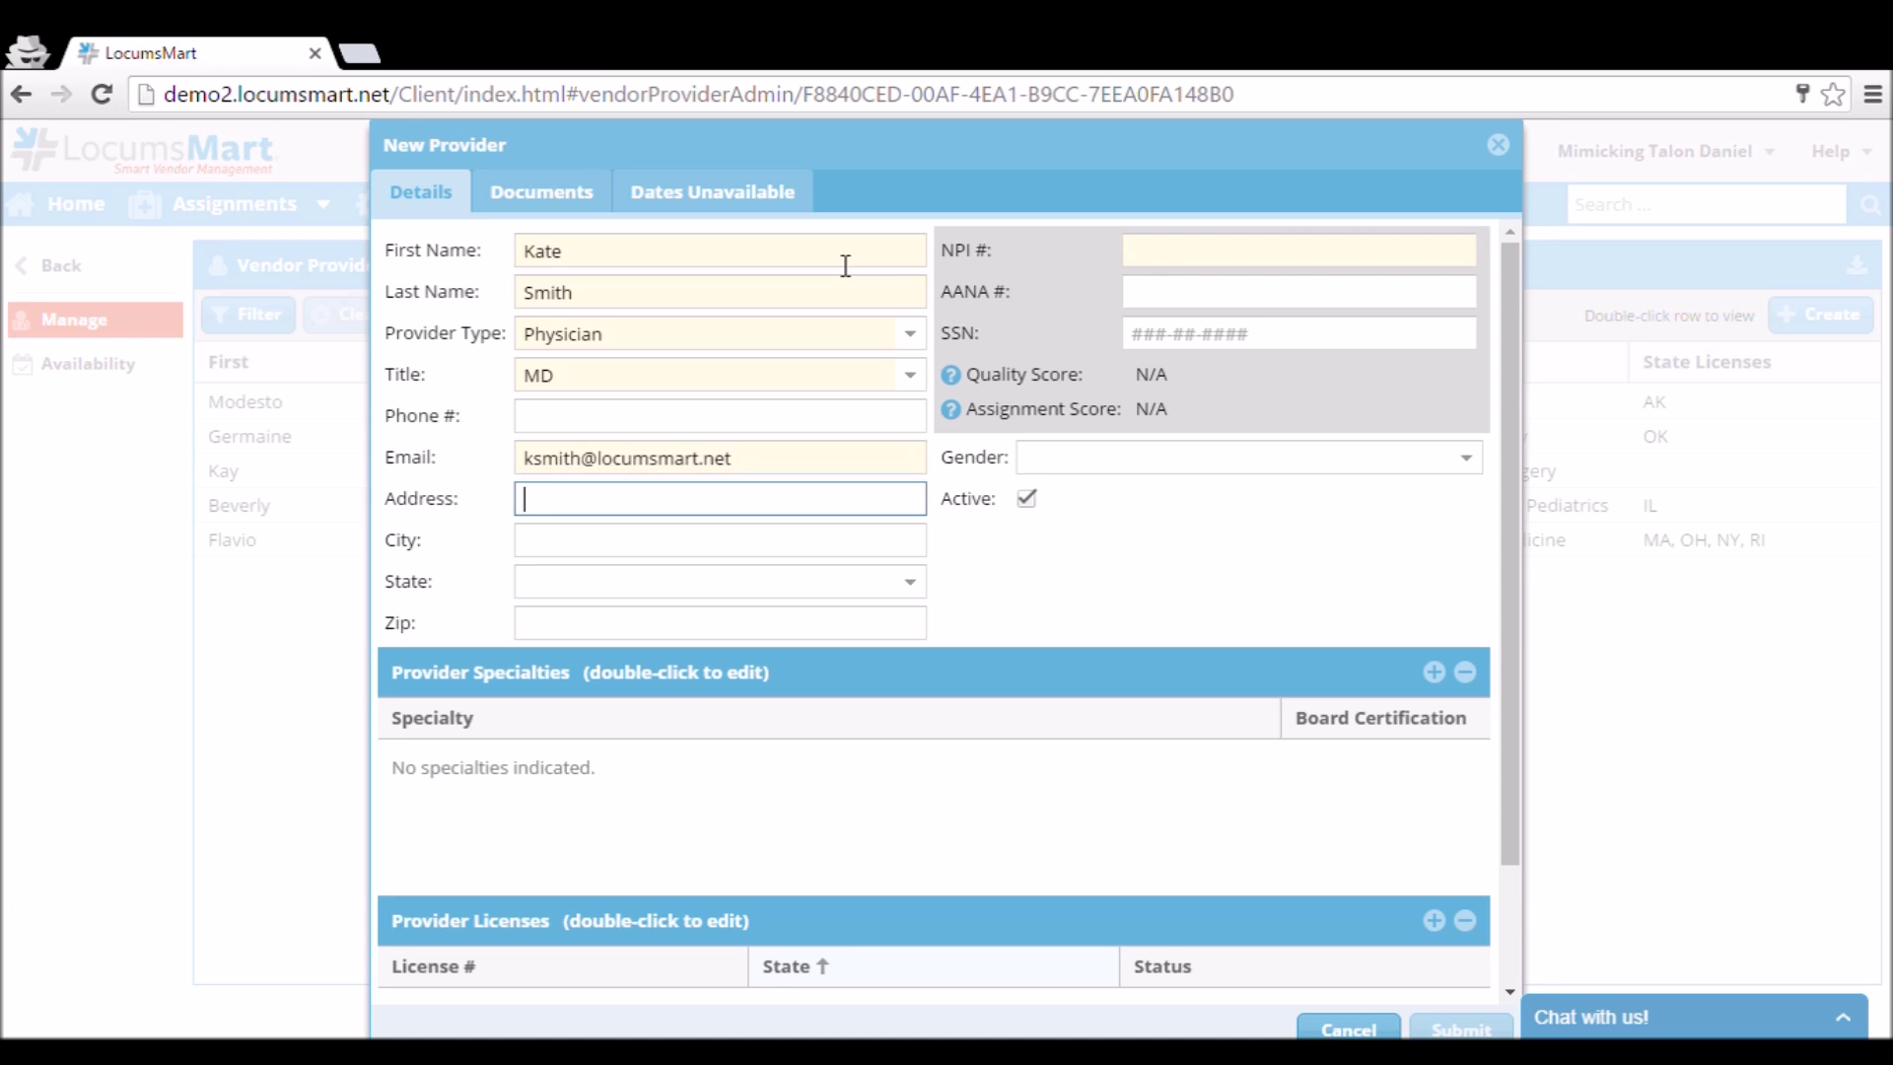
{"action": "left_click", "coordinate": [1176, 259]}
{"action": "type", "text": "12"}
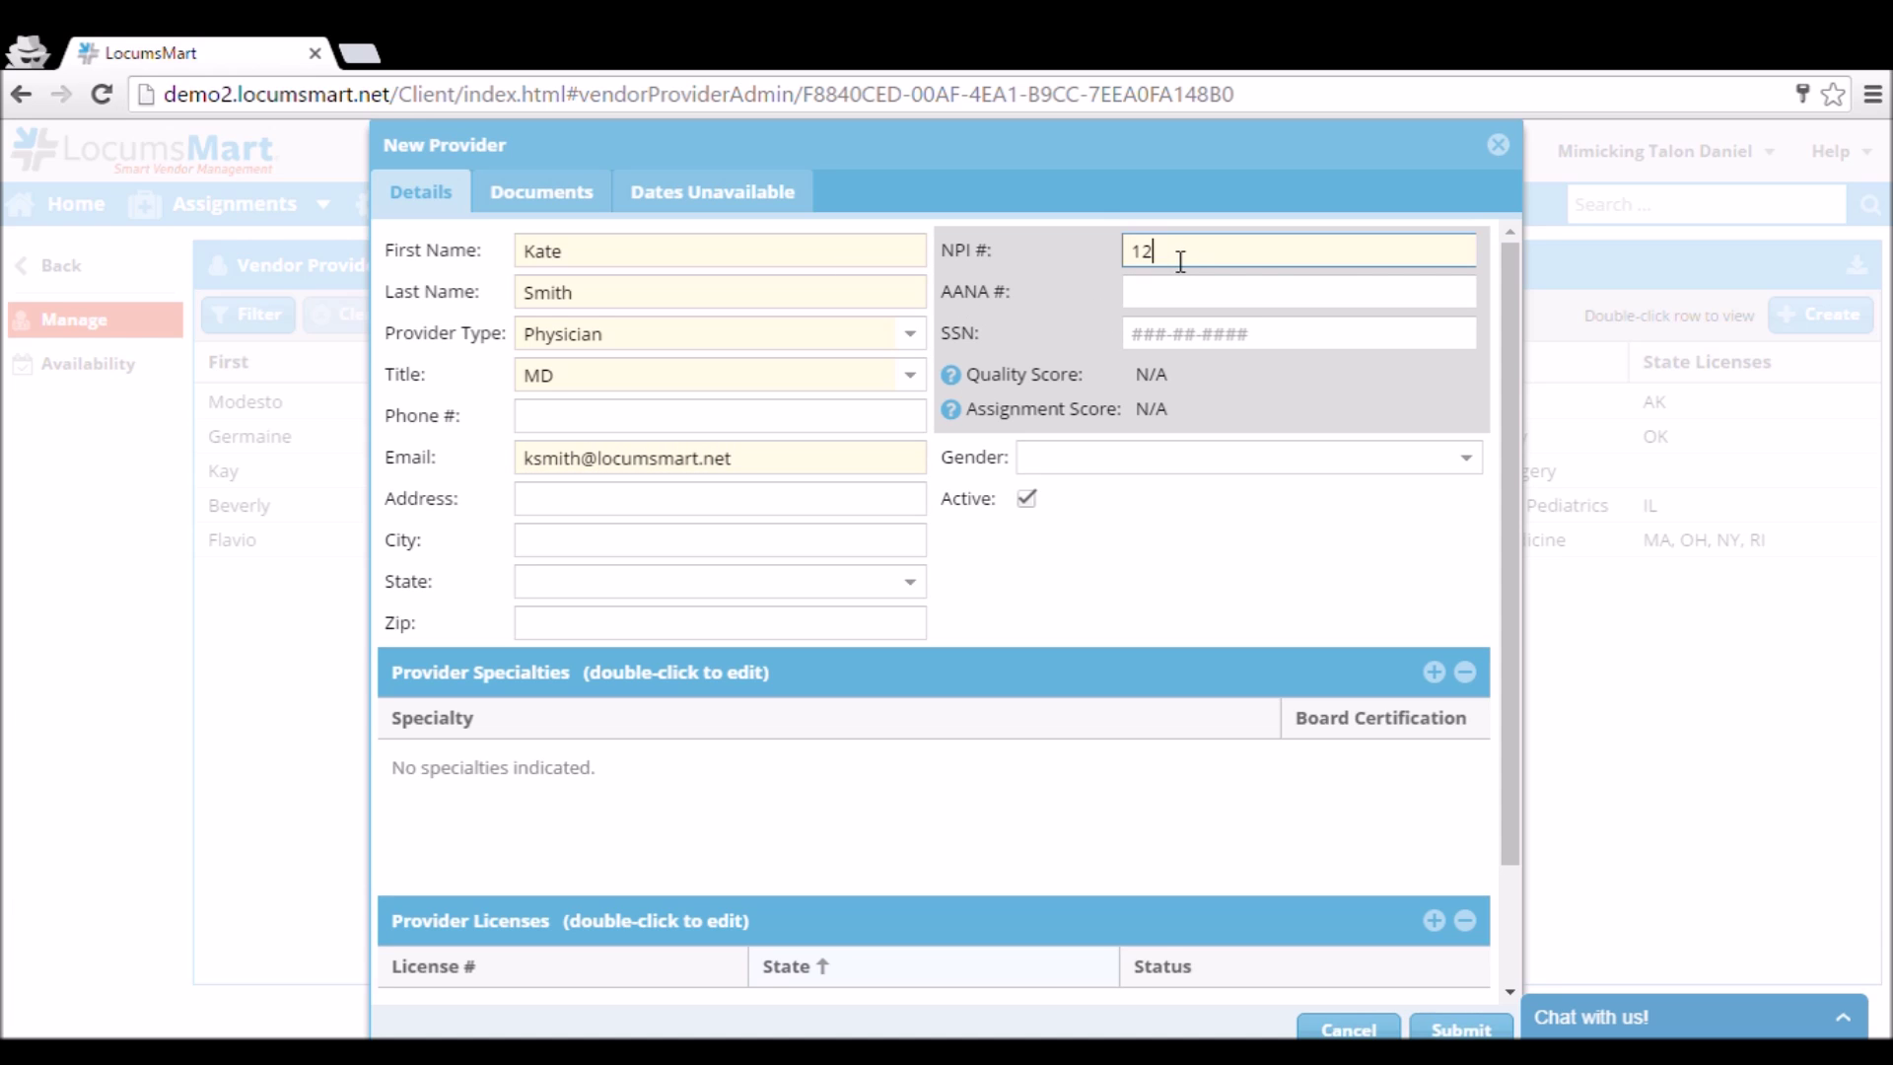
{"action": "type", "text": "3456789"}
{"action": "left_click", "coordinate": [1436, 672]}
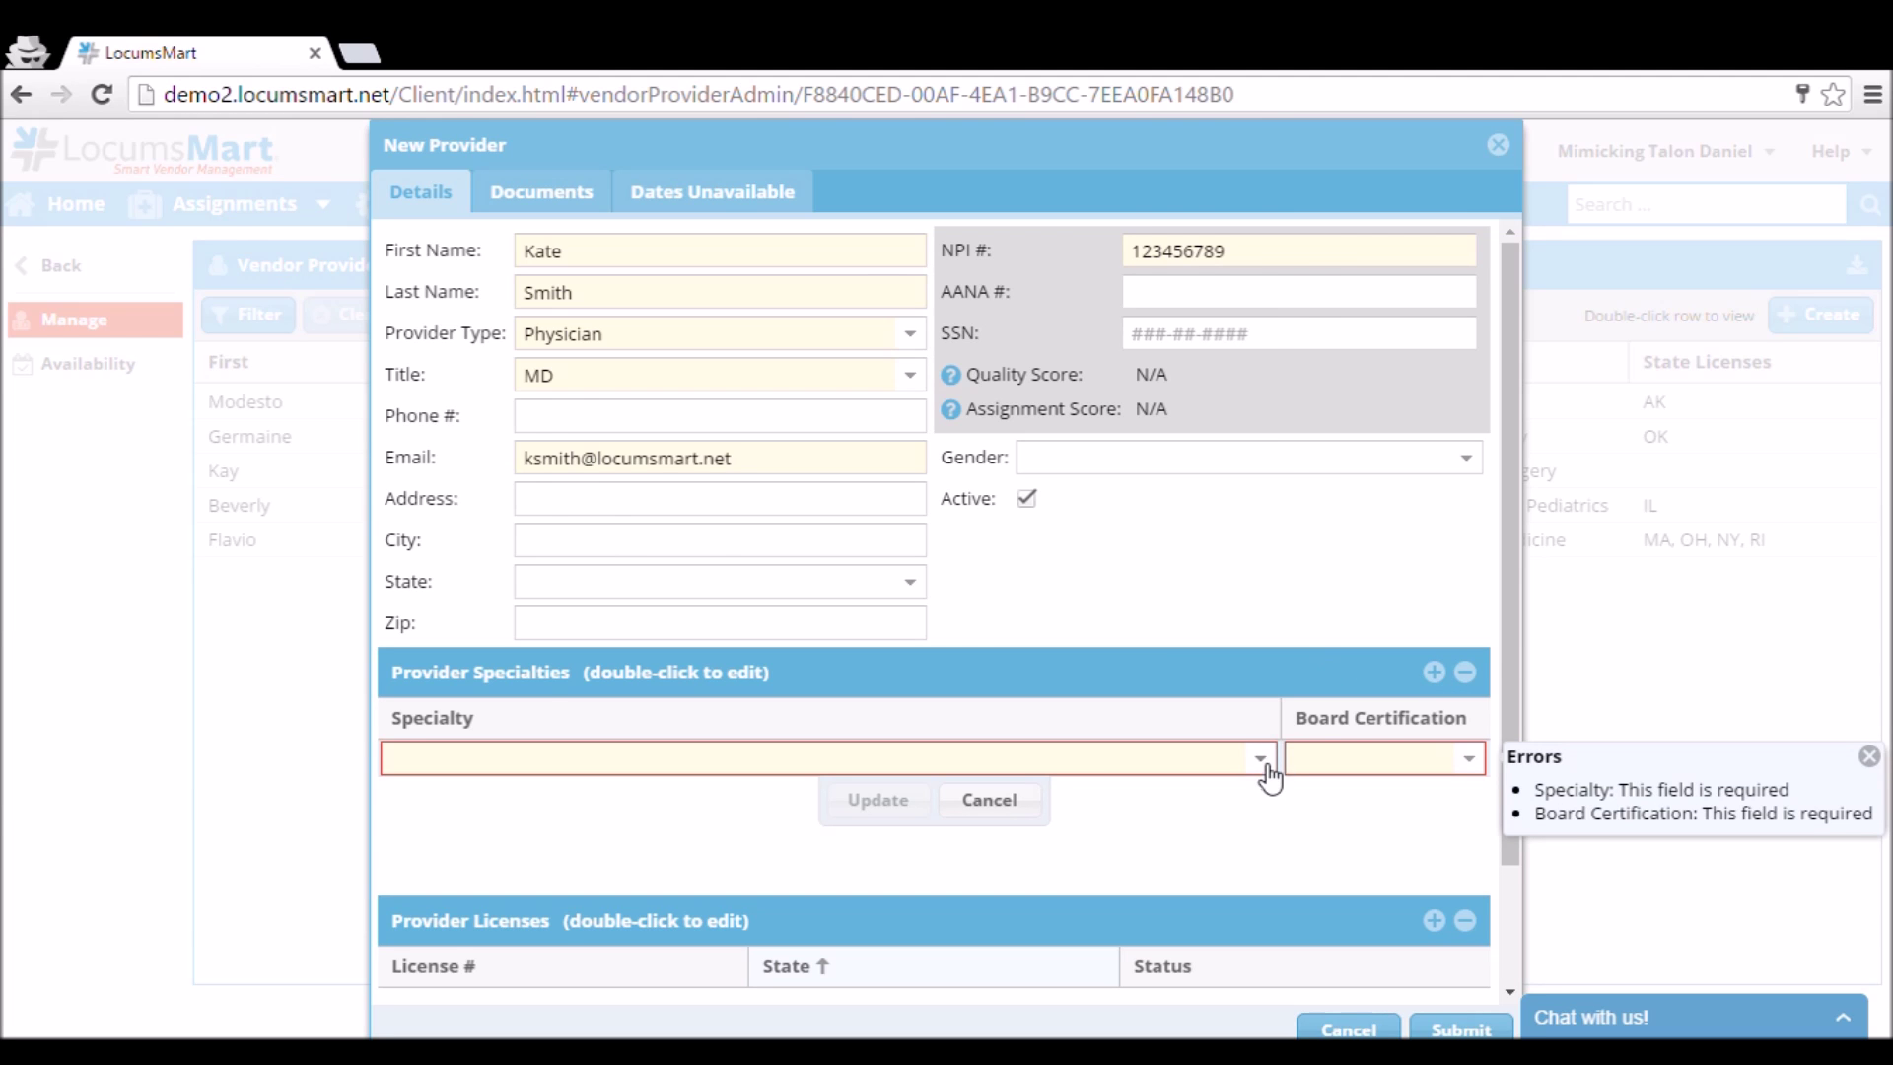
Add an Emergency Medicine specialty with board status Eligible.
{"action": "left_click", "coordinate": [1262, 761]}
{"action": "scroll", "coordinate": [902, 641], "scroll_direction": "down", "scroll_amount": 3}
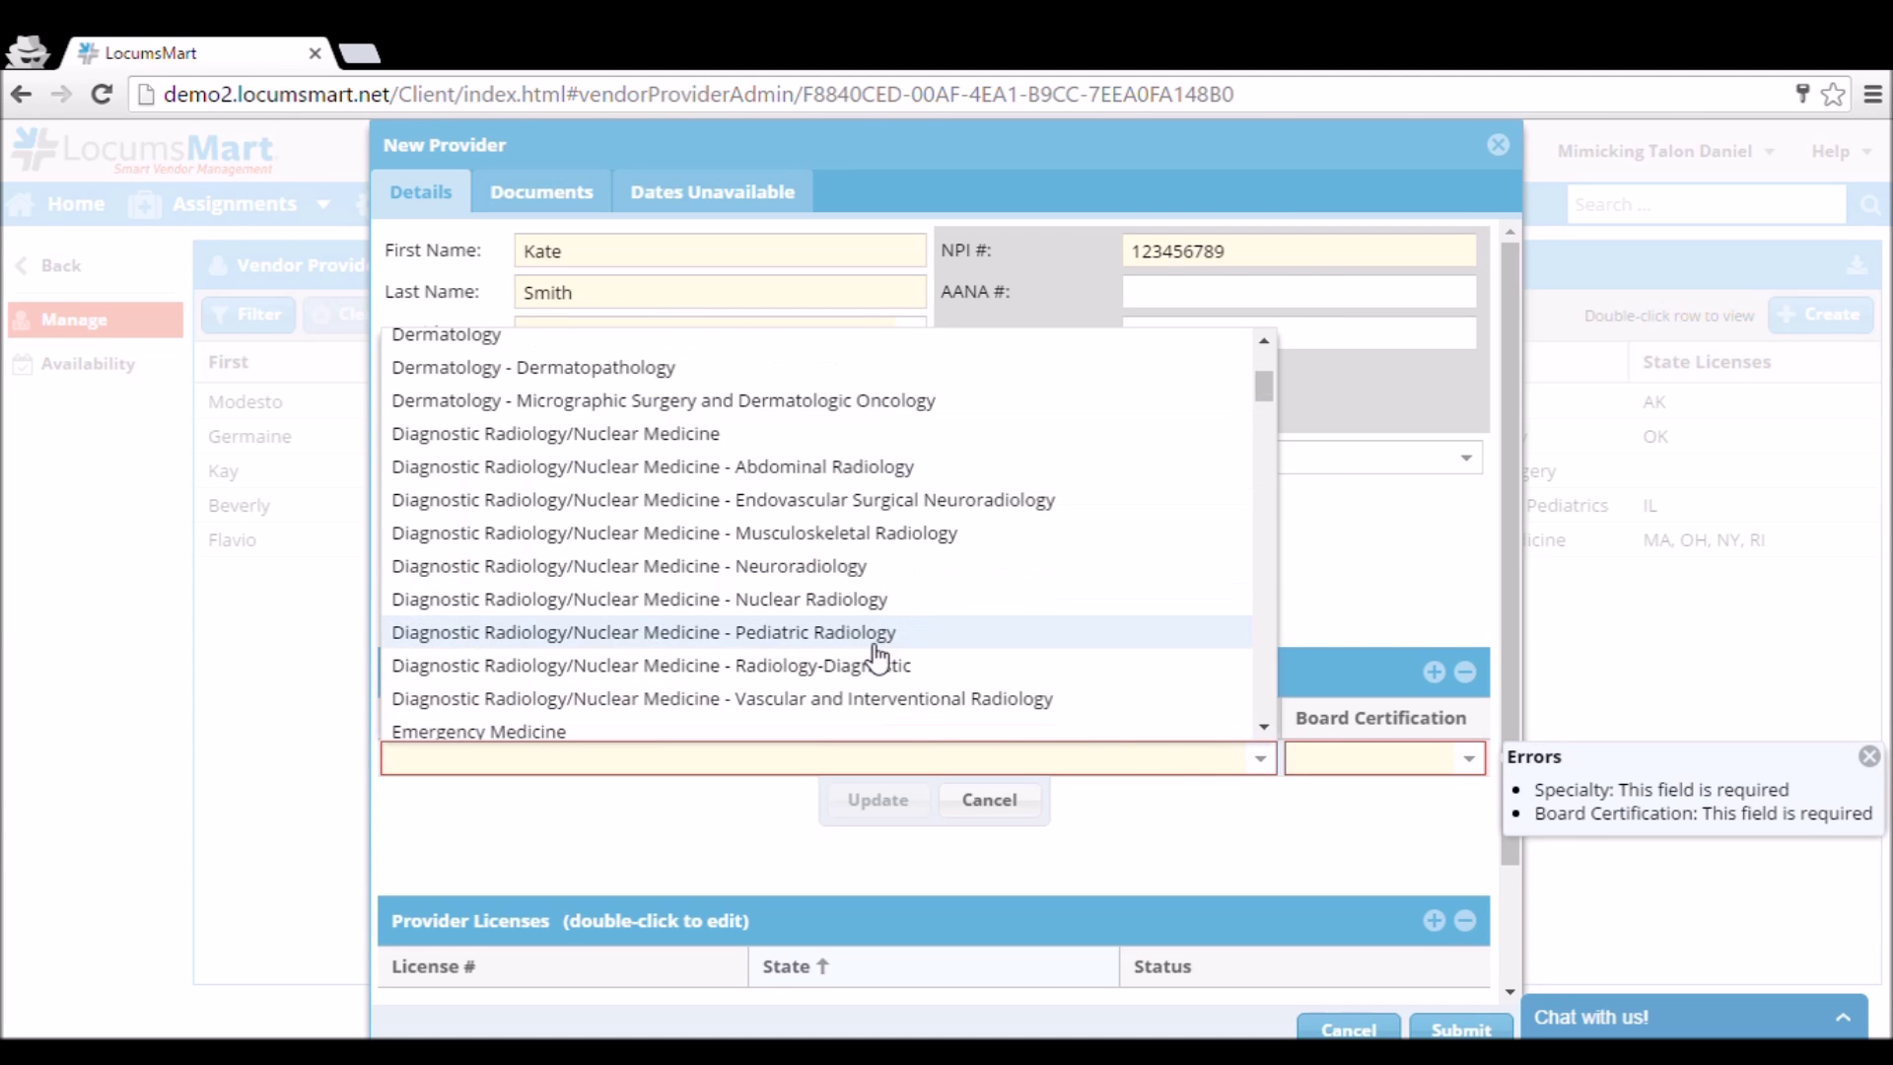
{"action": "left_click", "coordinate": [824, 732]}
{"action": "left_click", "coordinate": [1428, 761]}
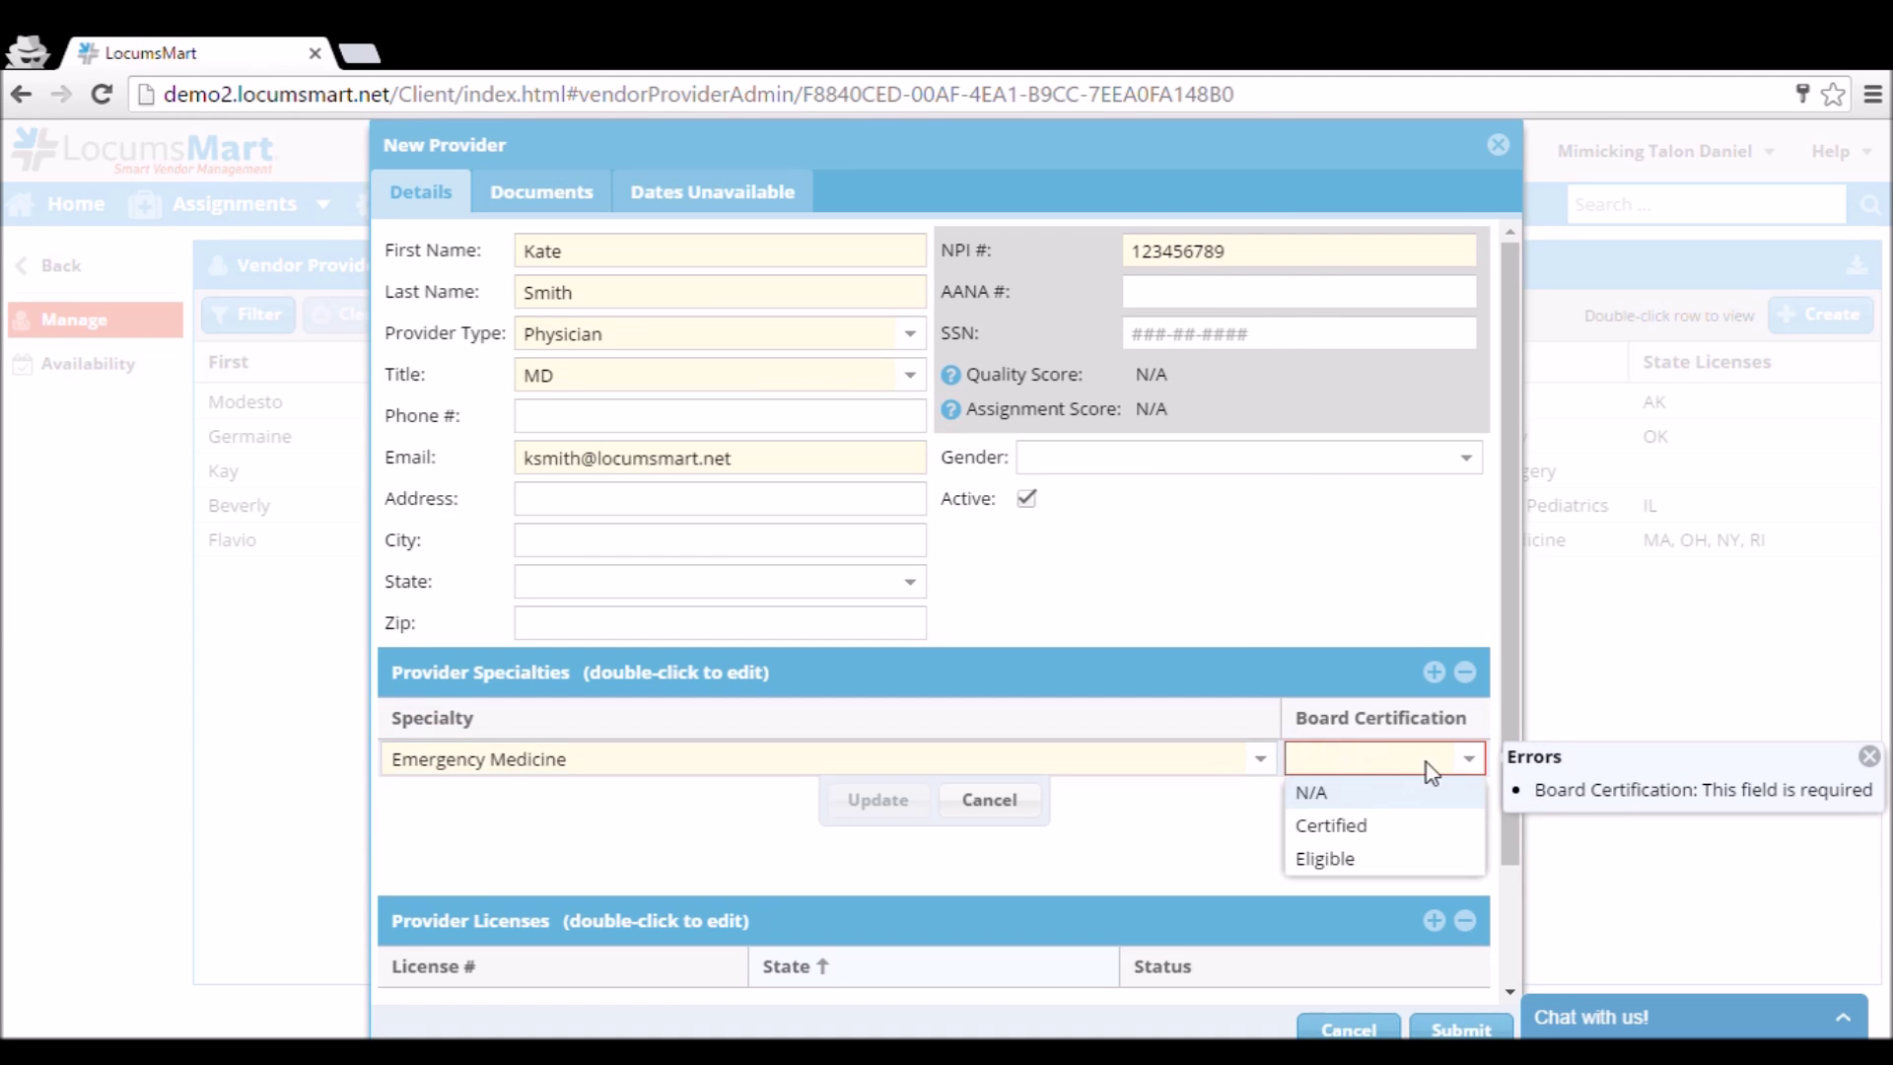
{"action": "left_click", "coordinate": [1331, 858]}
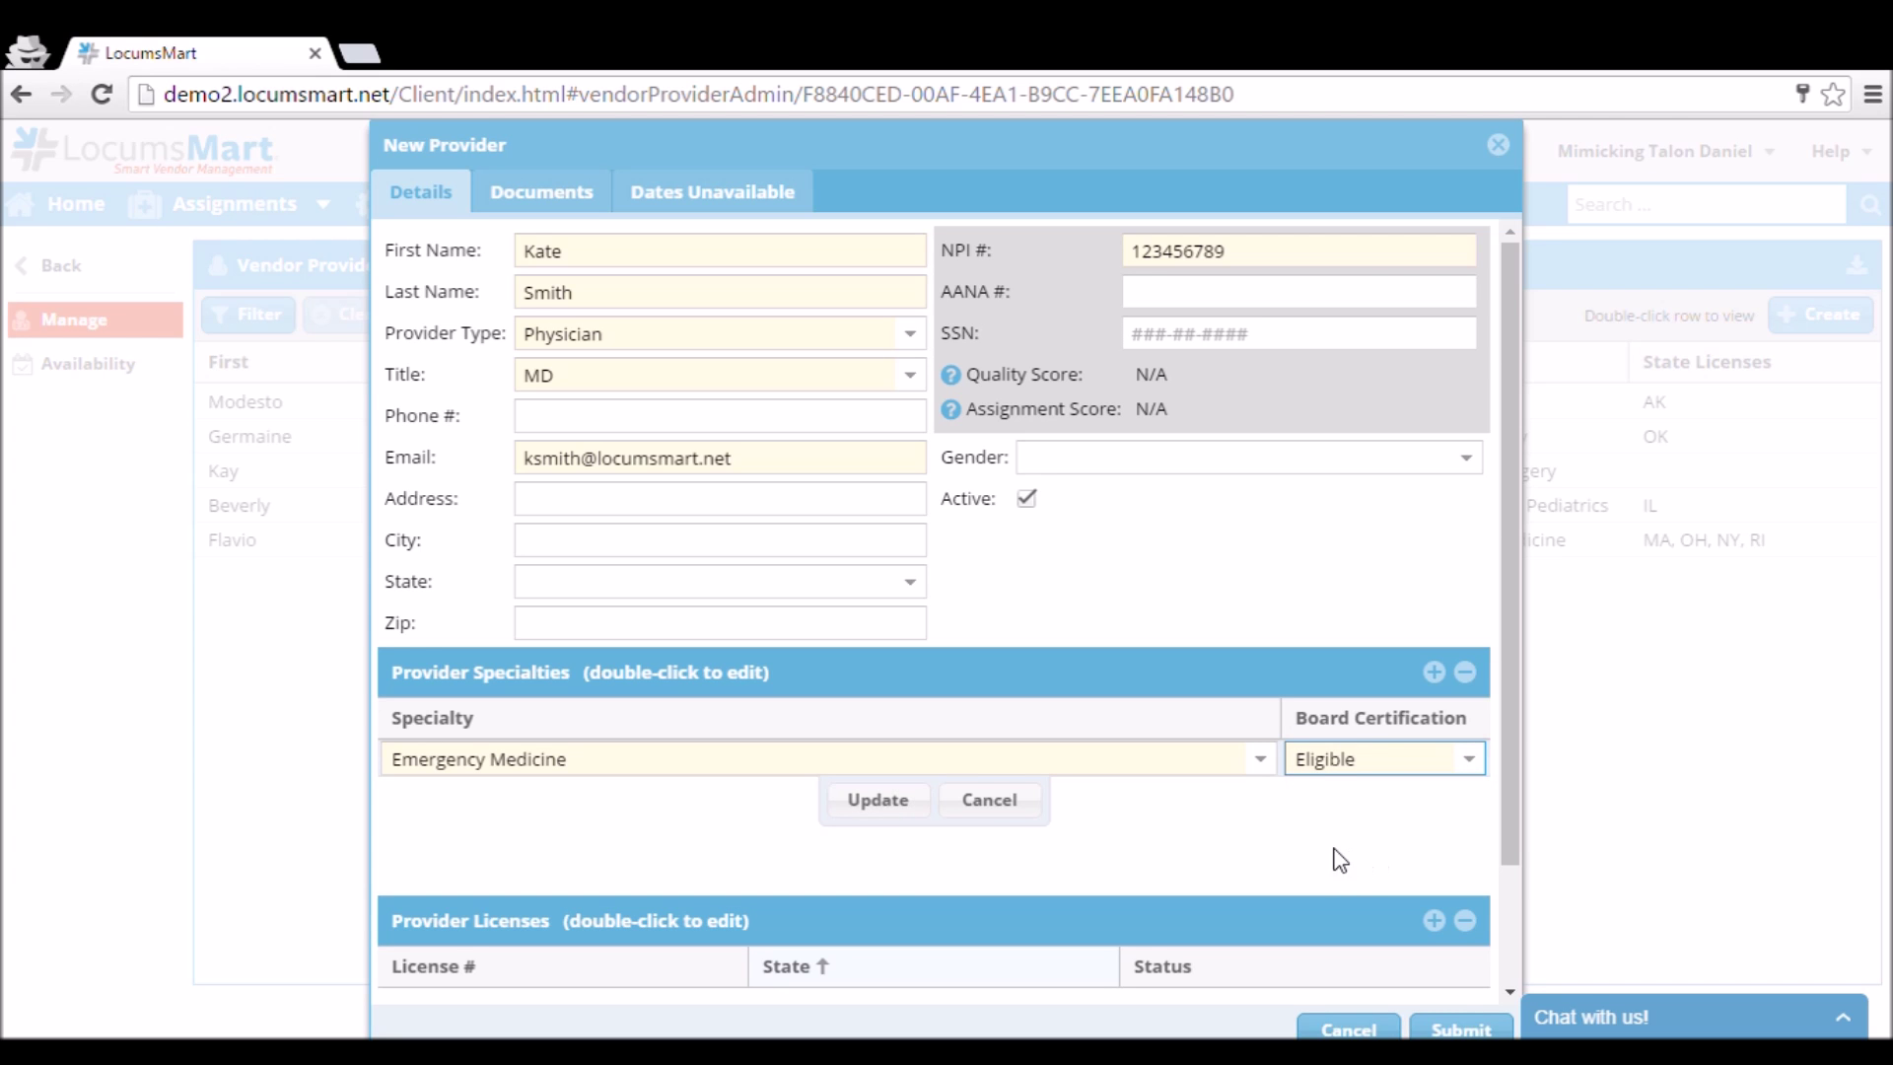
{"action": "left_click", "coordinate": [879, 800]}
{"action": "scroll", "coordinate": [855, 801], "scroll_direction": "down", "scroll_amount": 2}
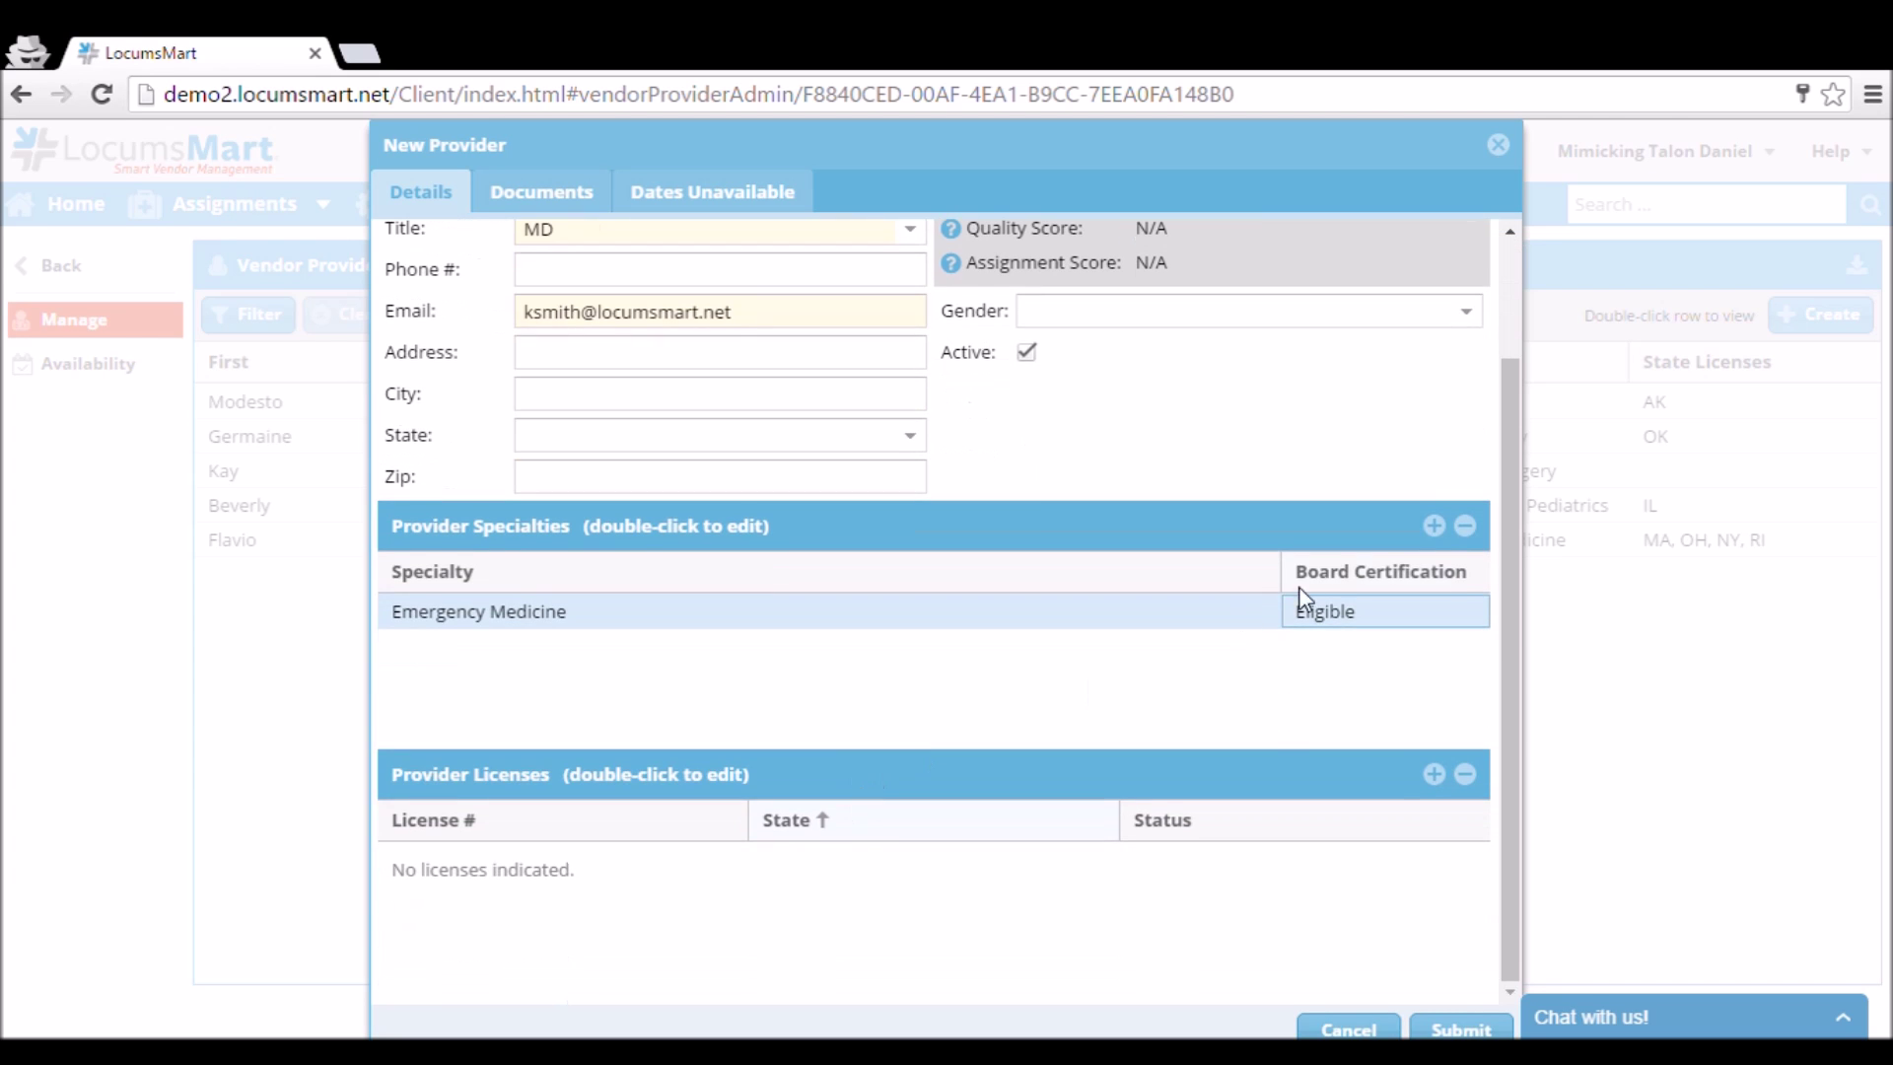
Add a second specialty, Family Medicine, with board status Certified.
{"action": "left_click", "coordinate": [1433, 526]}
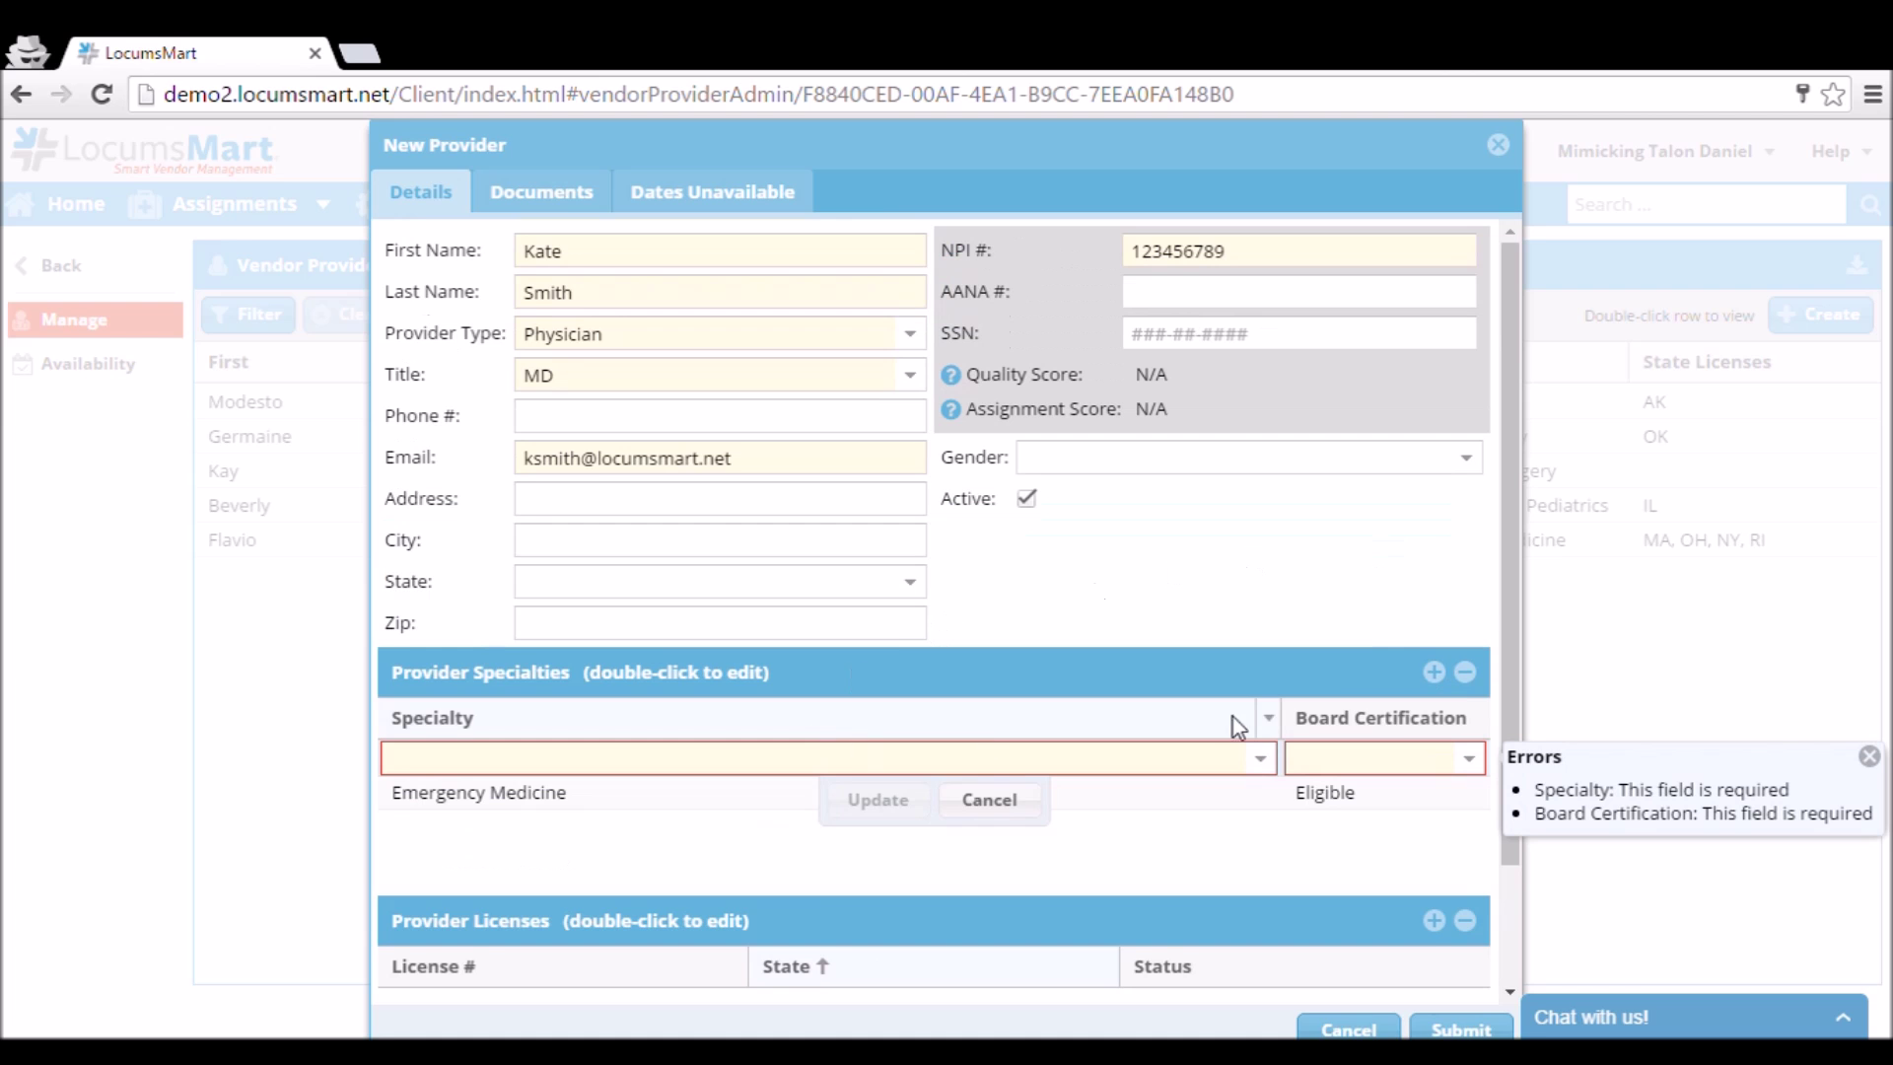
{"action": "left_click", "coordinate": [1261, 760]}
{"action": "scroll", "coordinate": [916, 641], "scroll_direction": "down", "scroll_amount": 10}
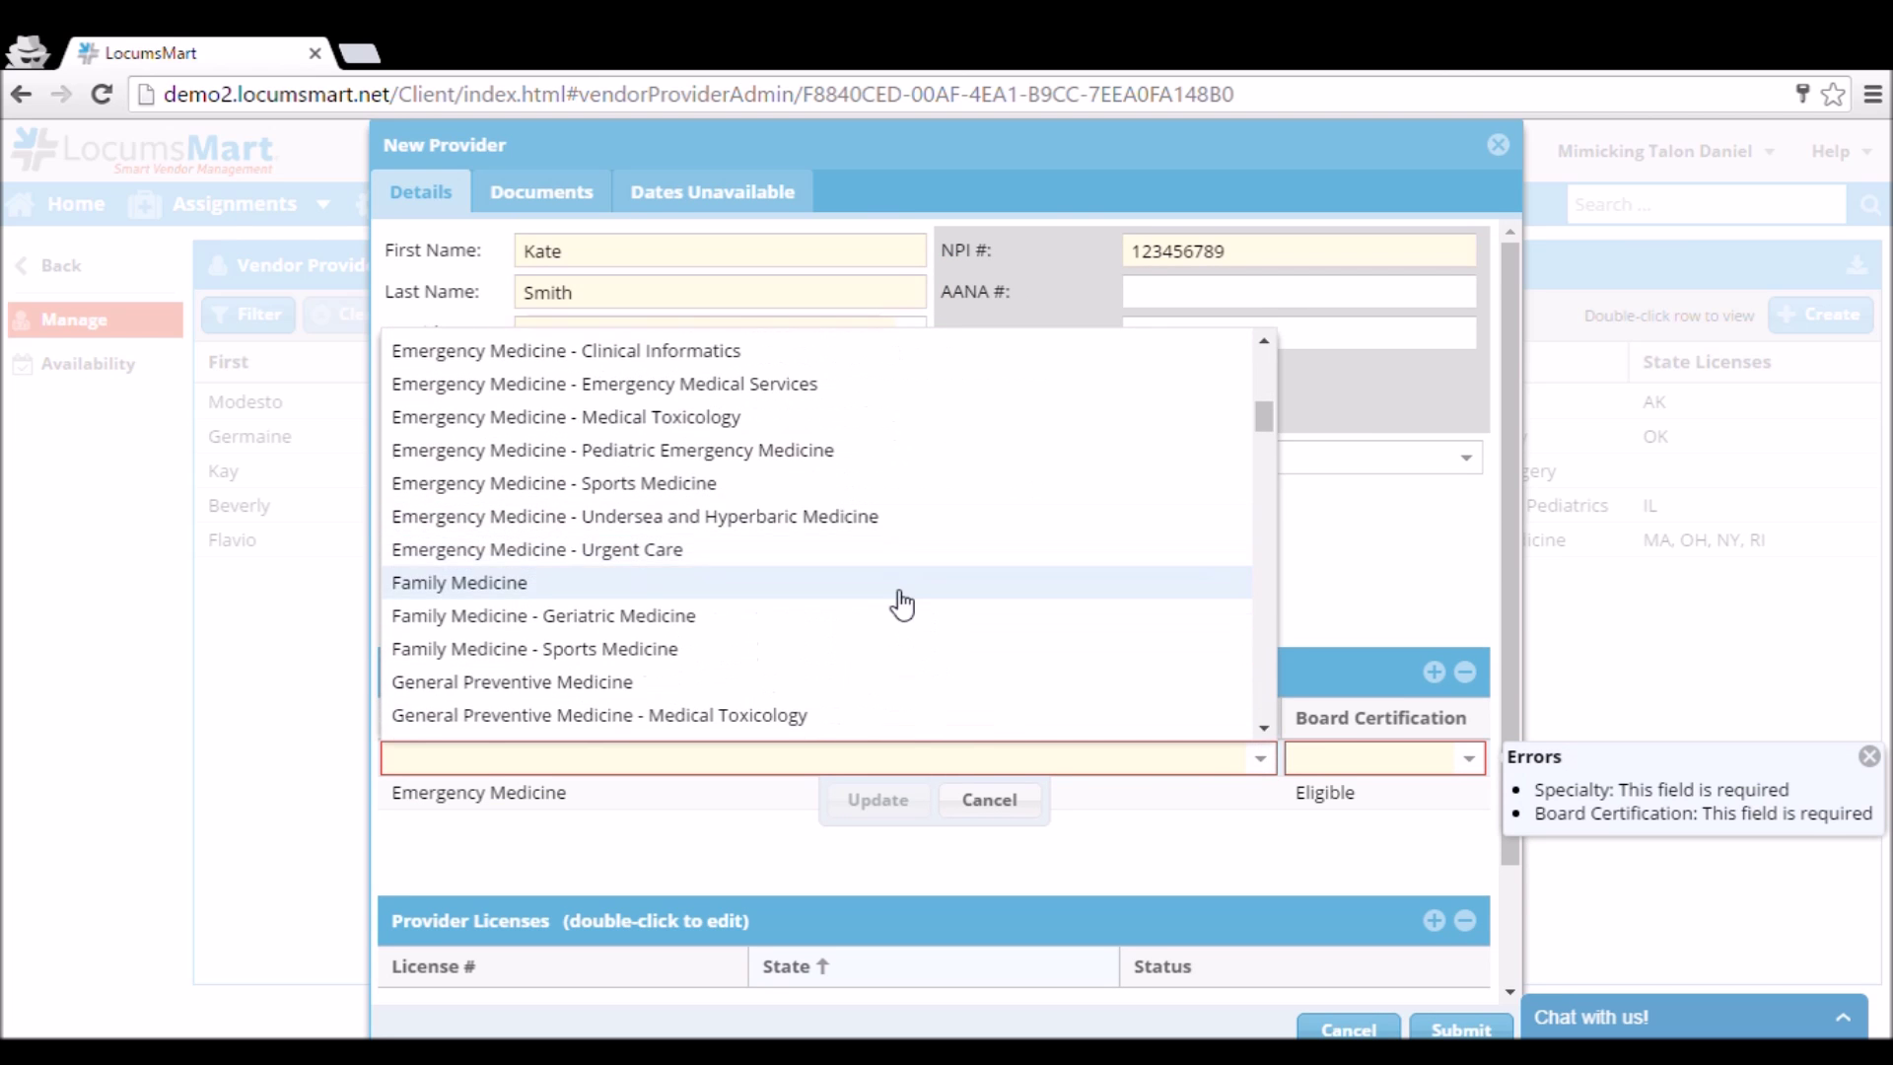
{"action": "left_click", "coordinate": [877, 592]}
{"action": "left_click", "coordinate": [1435, 762]}
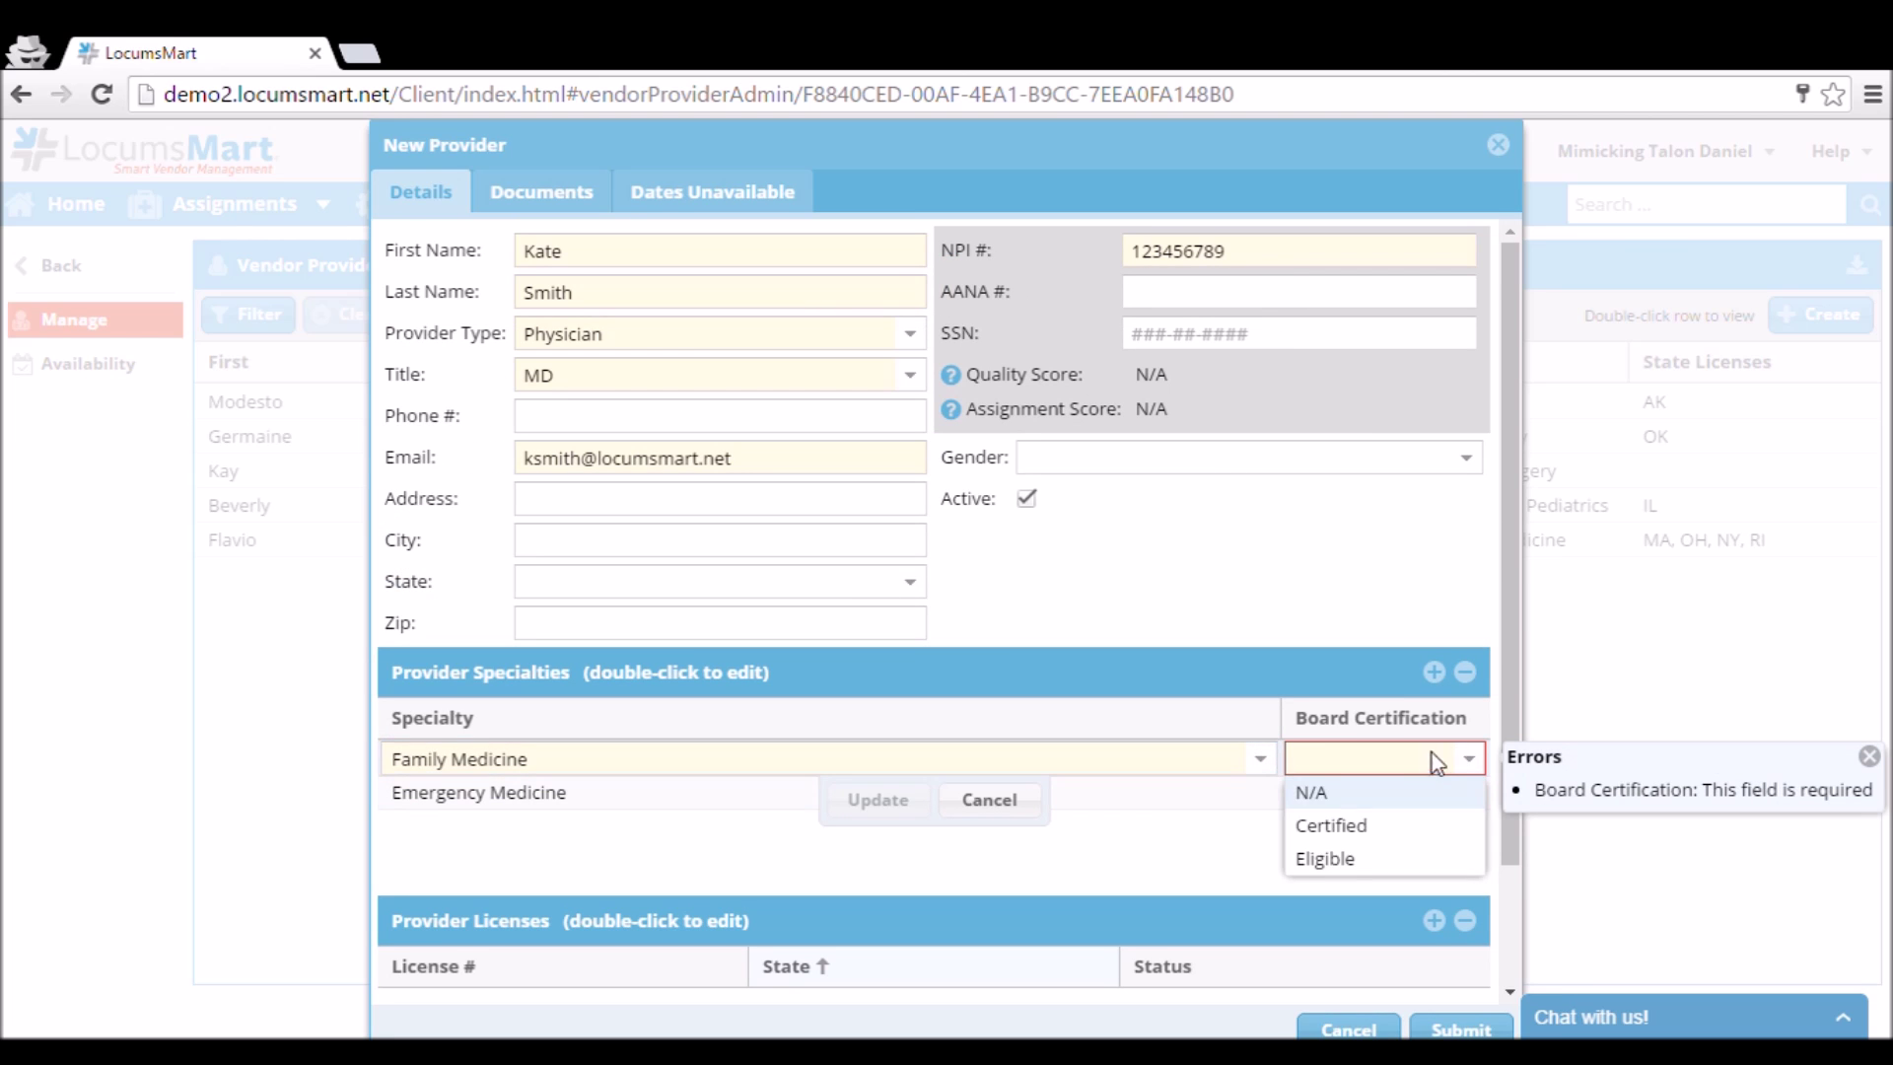
{"action": "left_click", "coordinate": [1333, 825]}
{"action": "left_click", "coordinate": [877, 799]}
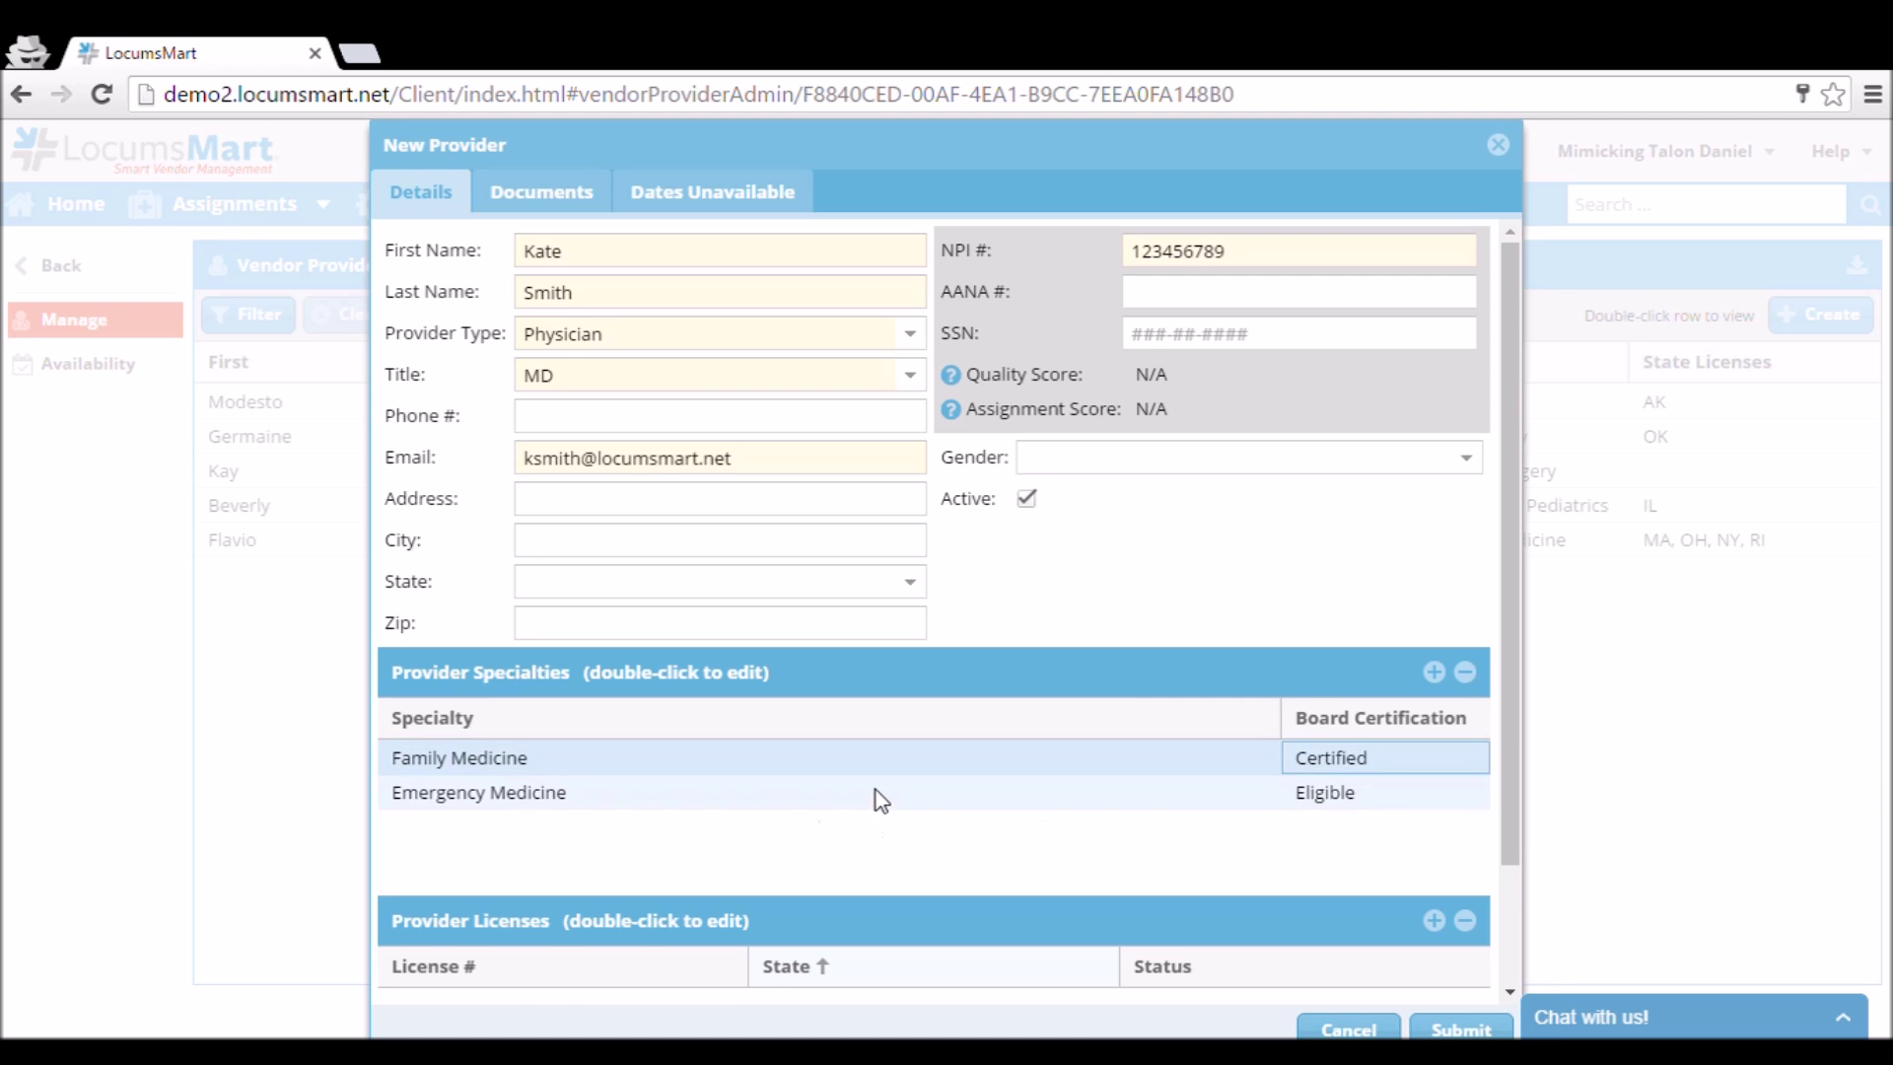
{"action": "scroll", "coordinate": [875, 790], "scroll_direction": "down", "scroll_amount": 2}
Save the provider's California license with Active status, then switch to the Documents tab.
{"action": "left_click", "coordinate": [1435, 774]}
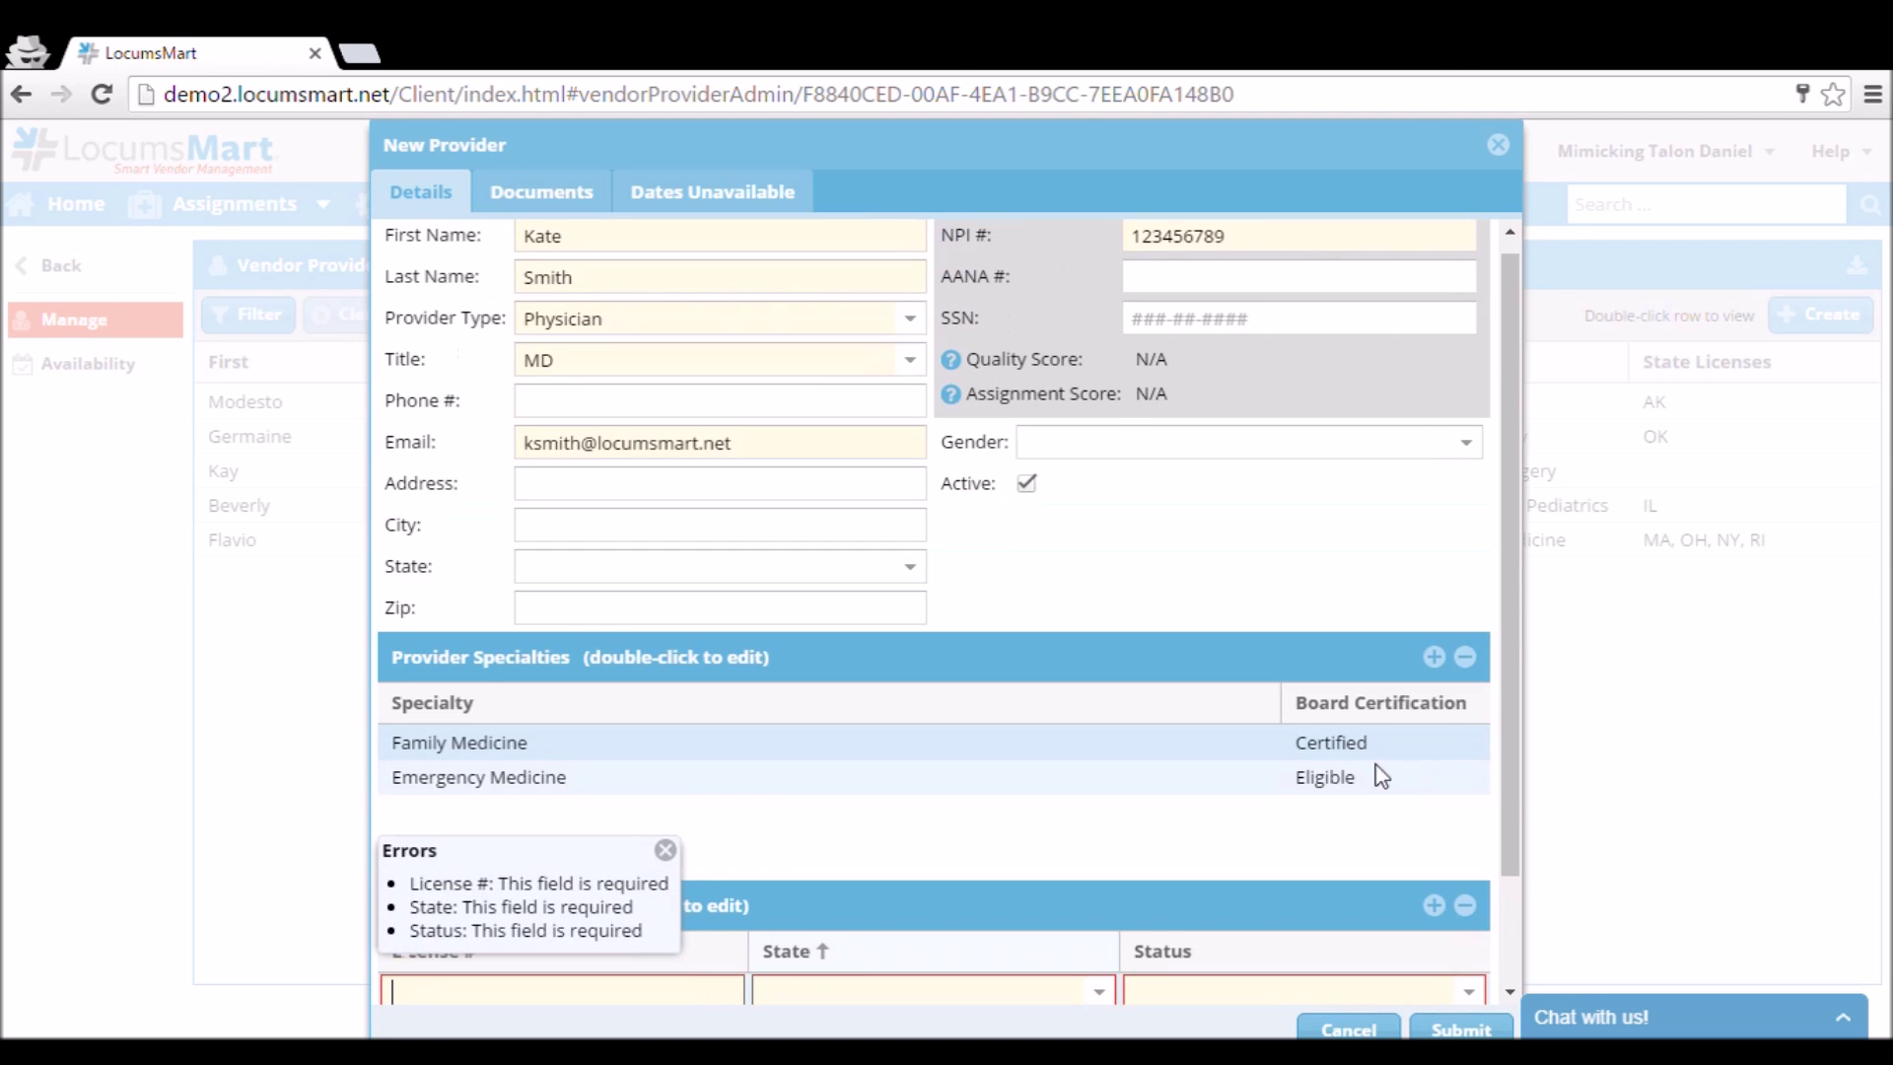
{"action": "scroll", "coordinate": [765, 774], "scroll_direction": "down", "scroll_amount": 2}
{"action": "type", "text": "124"}
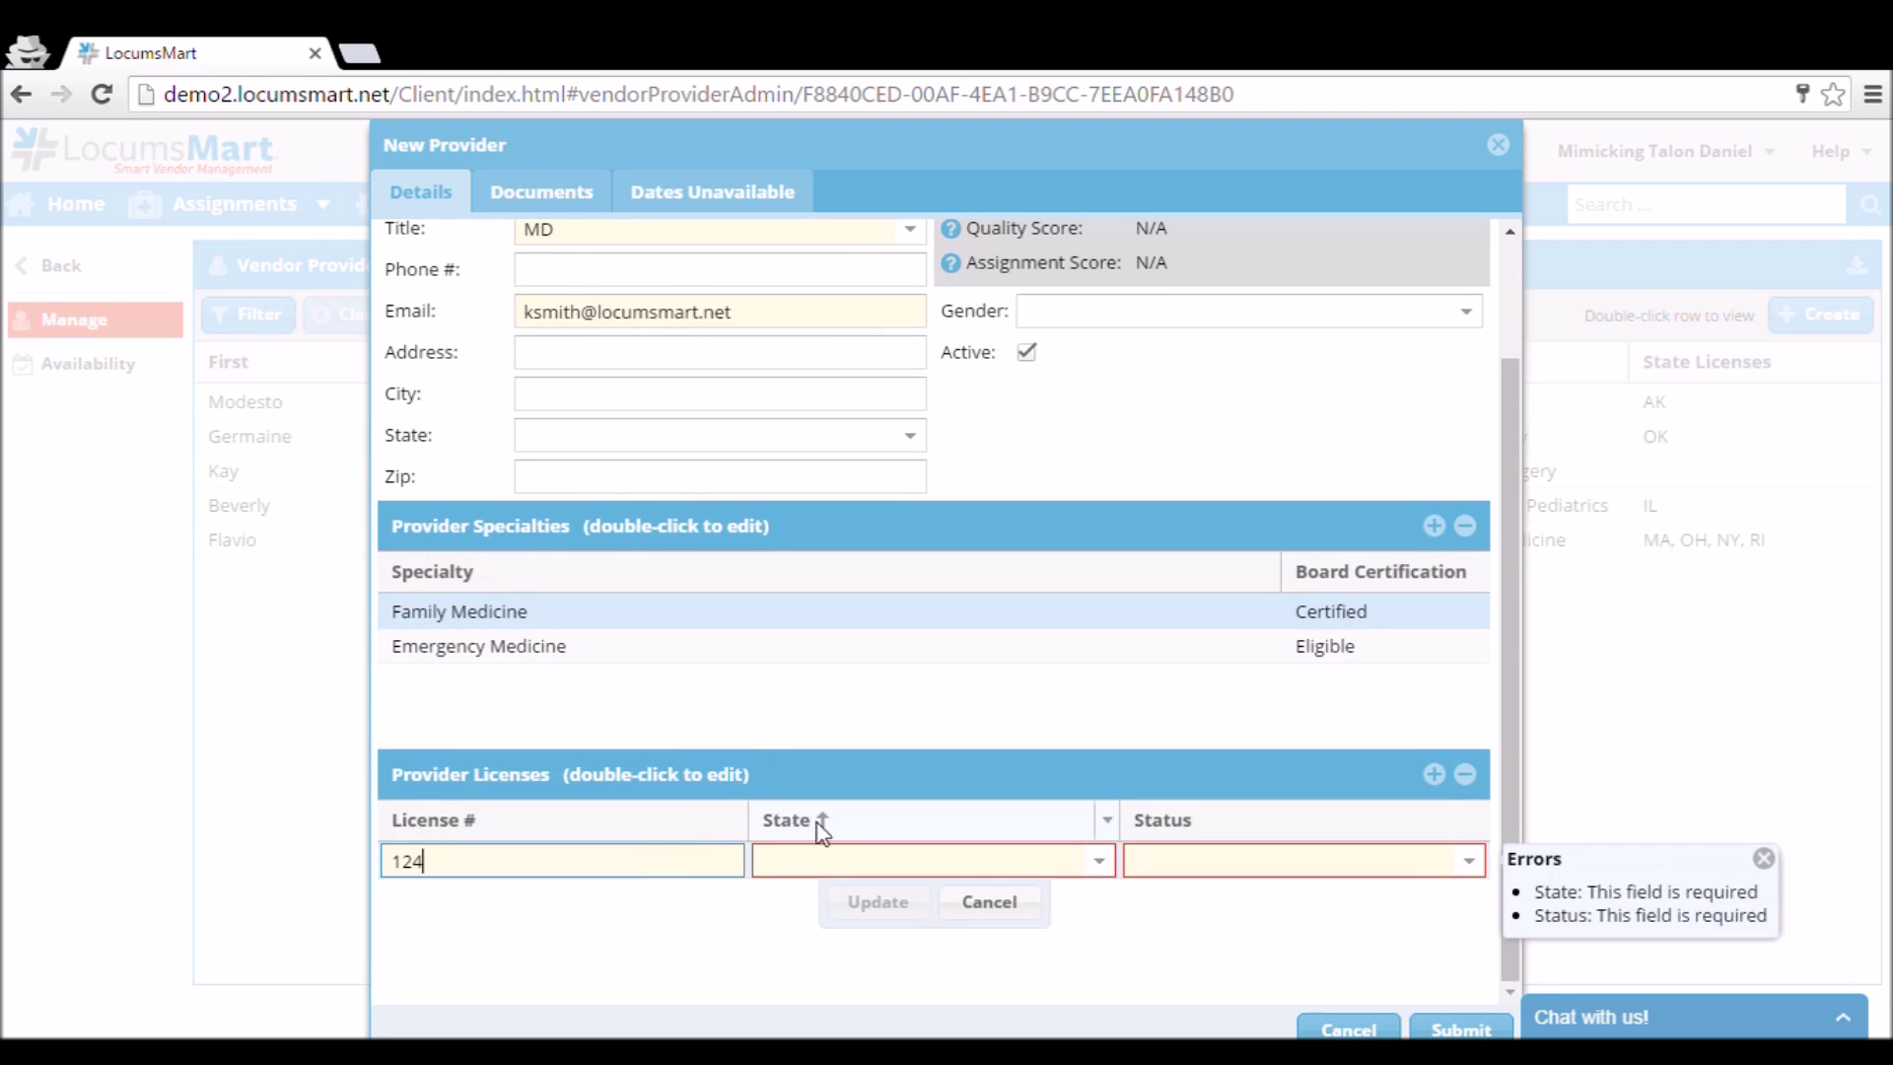
{"action": "type", "text": "as1"}
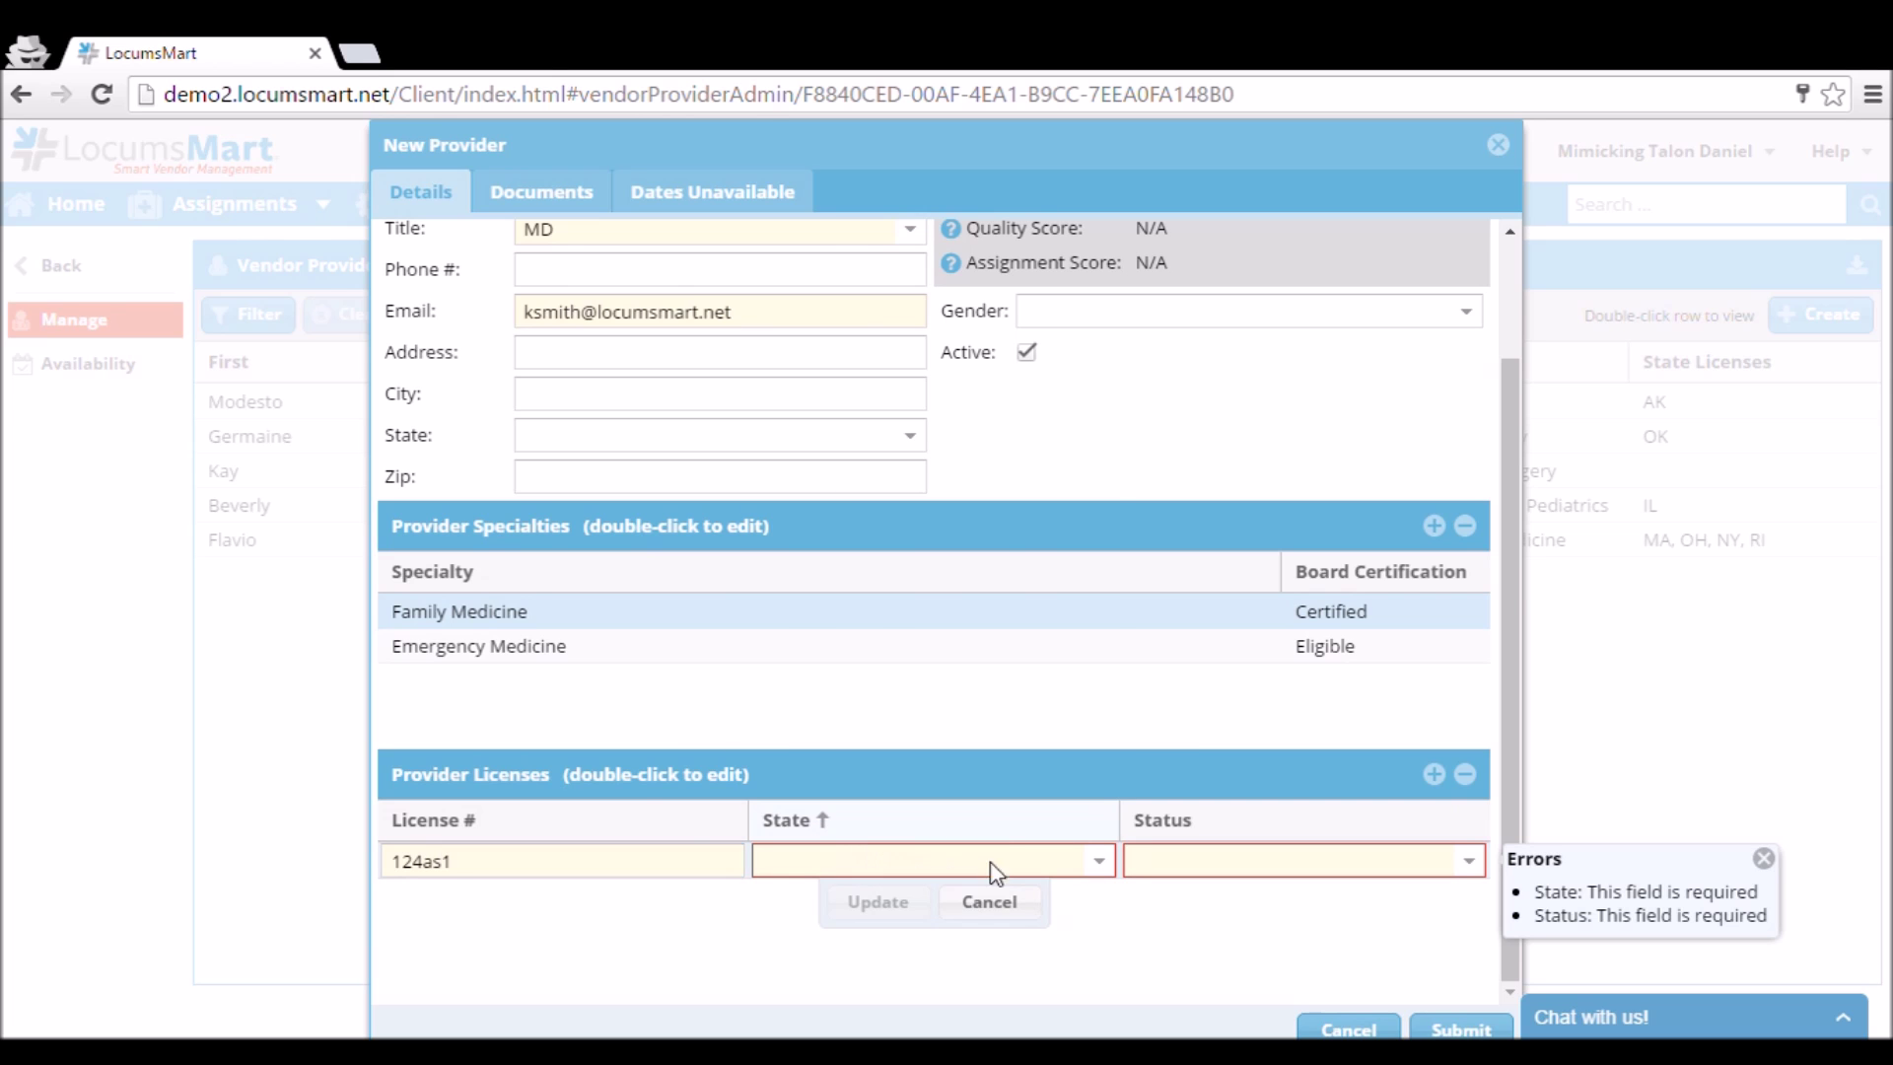
{"action": "left_click", "coordinate": [991, 861]}
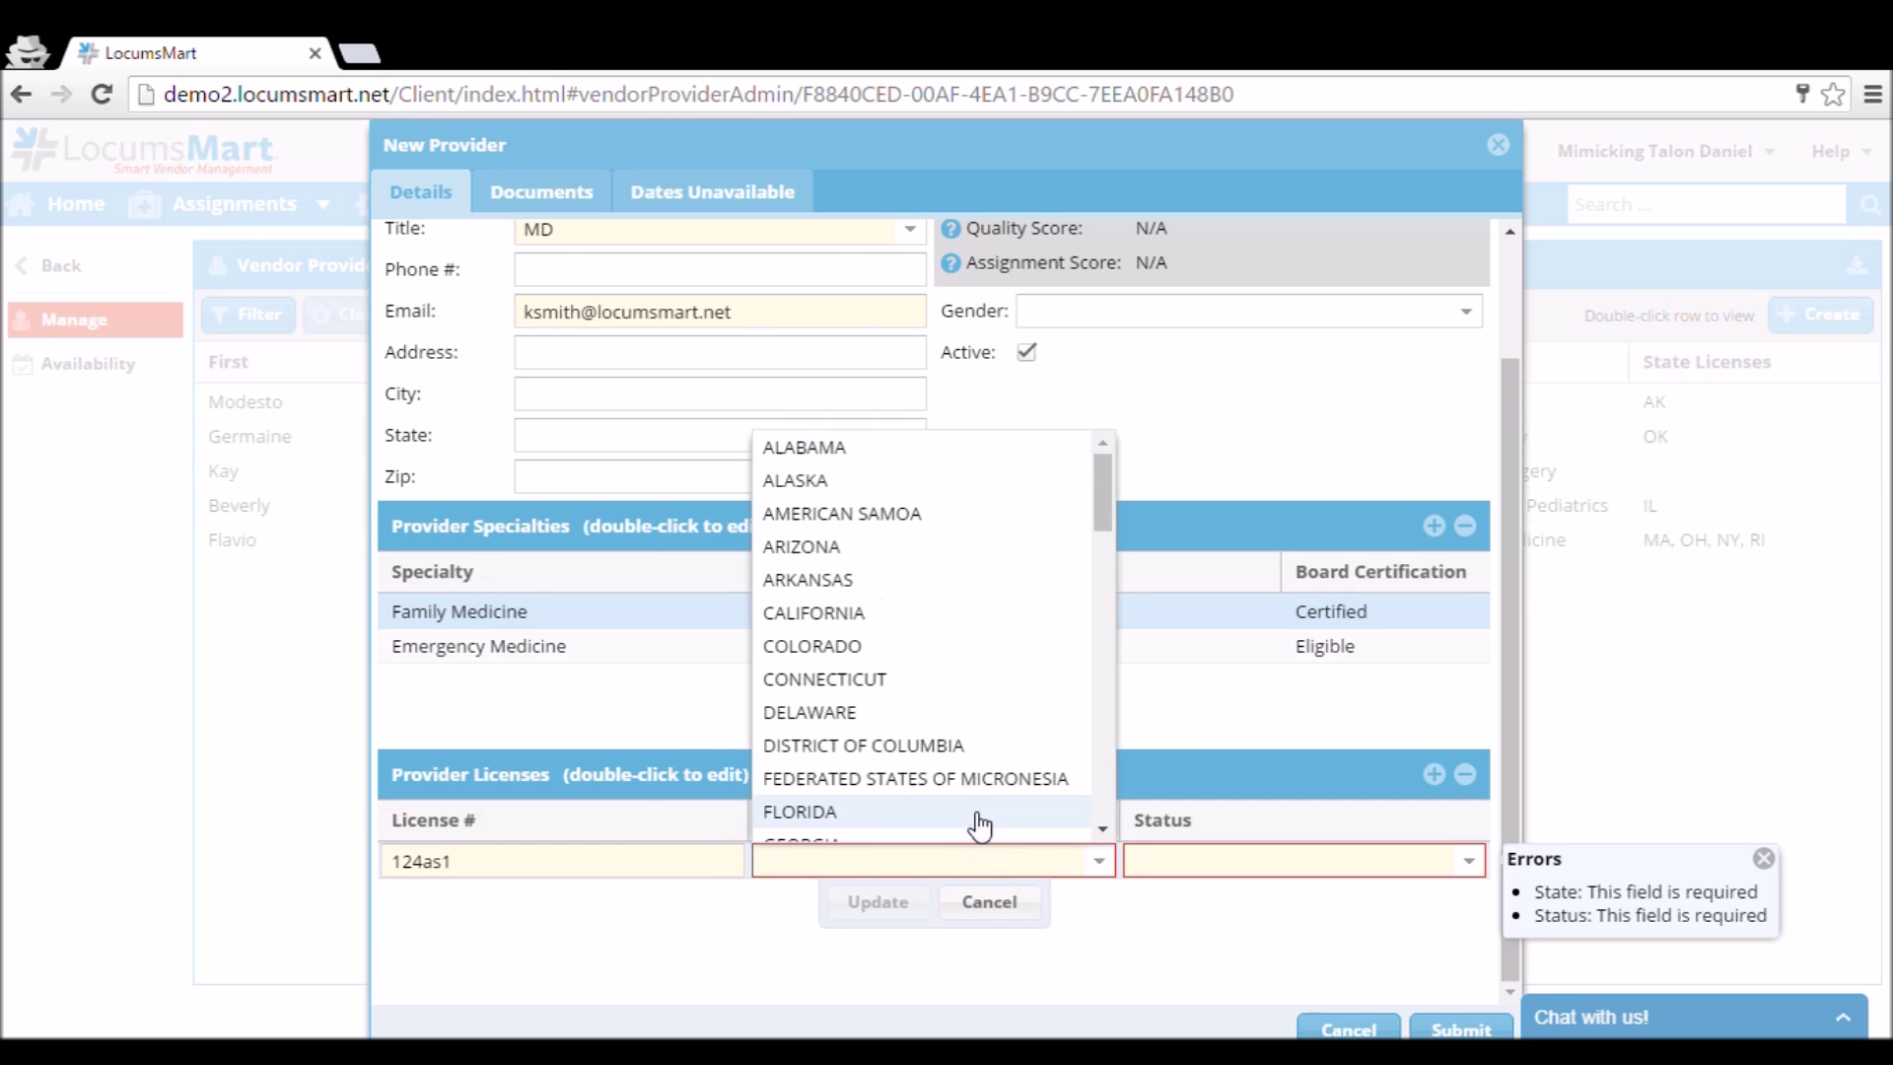
{"action": "left_click", "coordinate": [902, 615]}
{"action": "left_click", "coordinate": [1469, 861]}
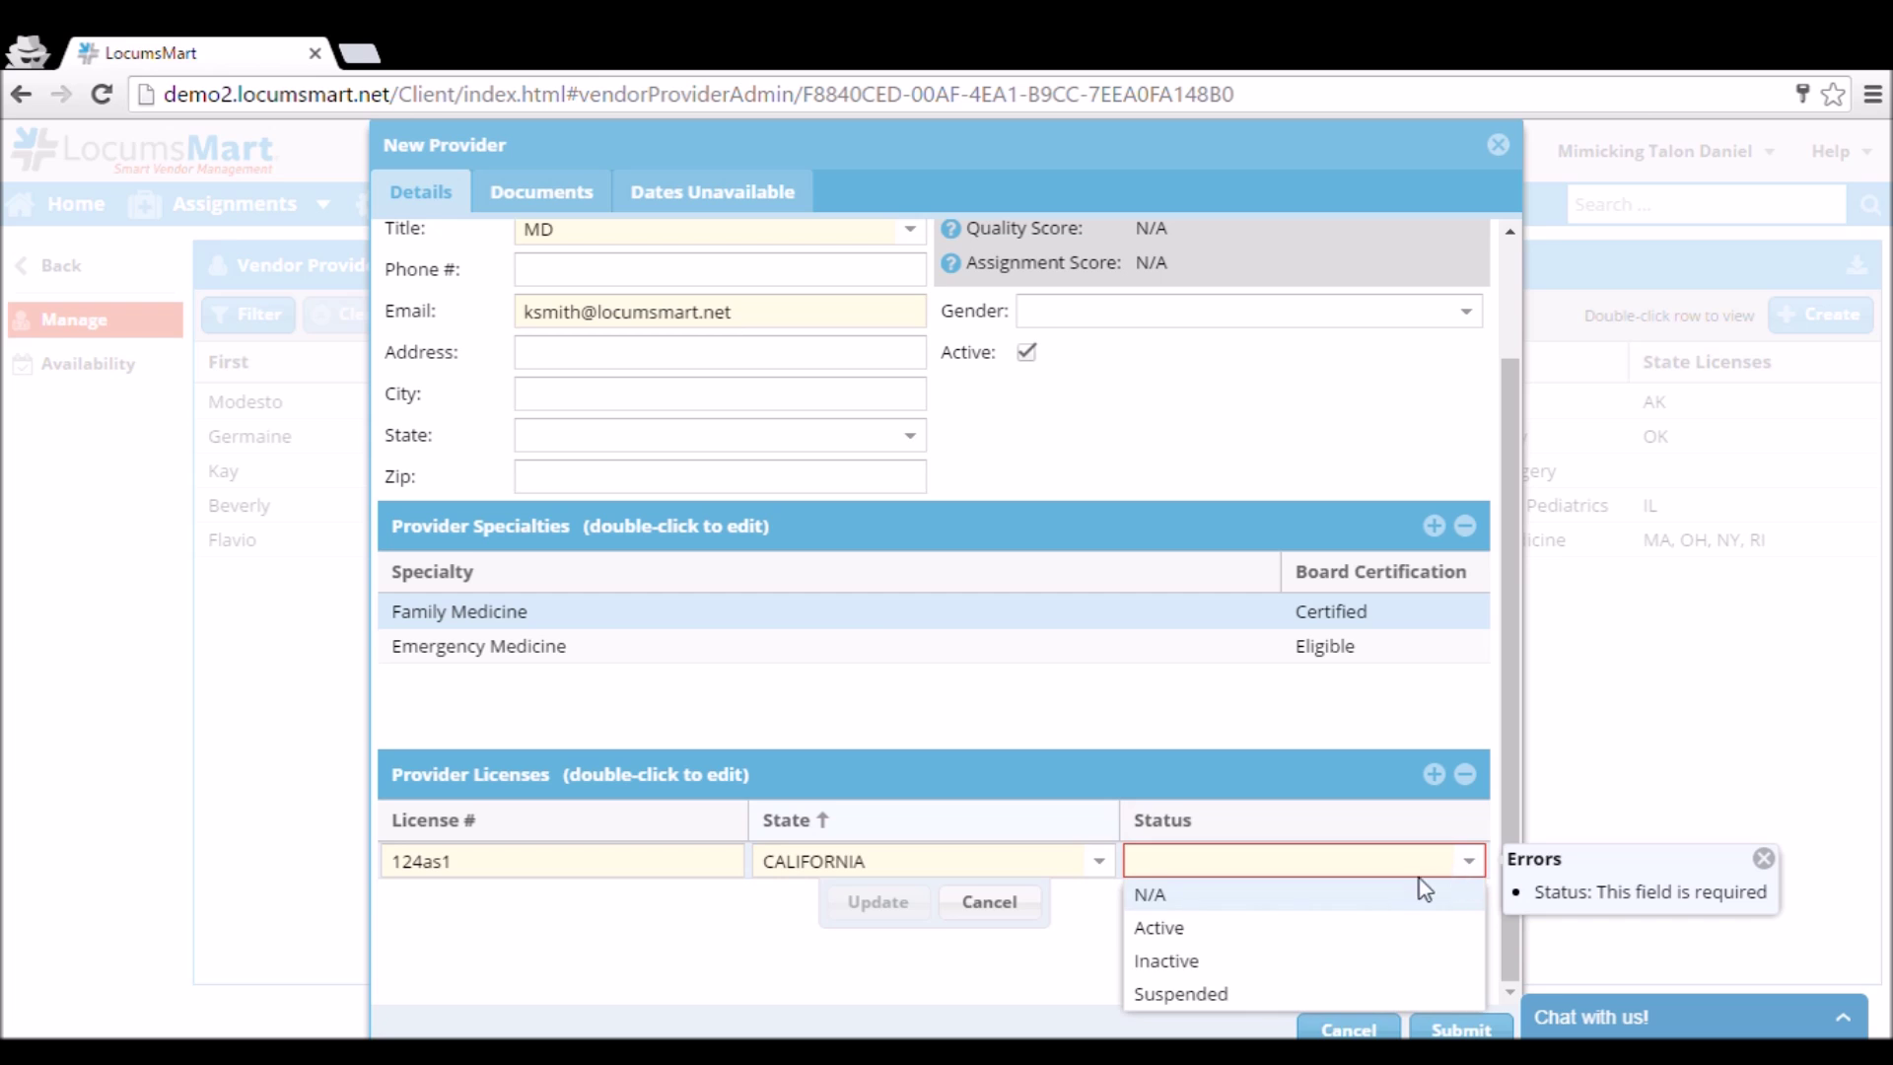
{"action": "left_click", "coordinate": [1247, 925]}
{"action": "left_click", "coordinate": [877, 902]}
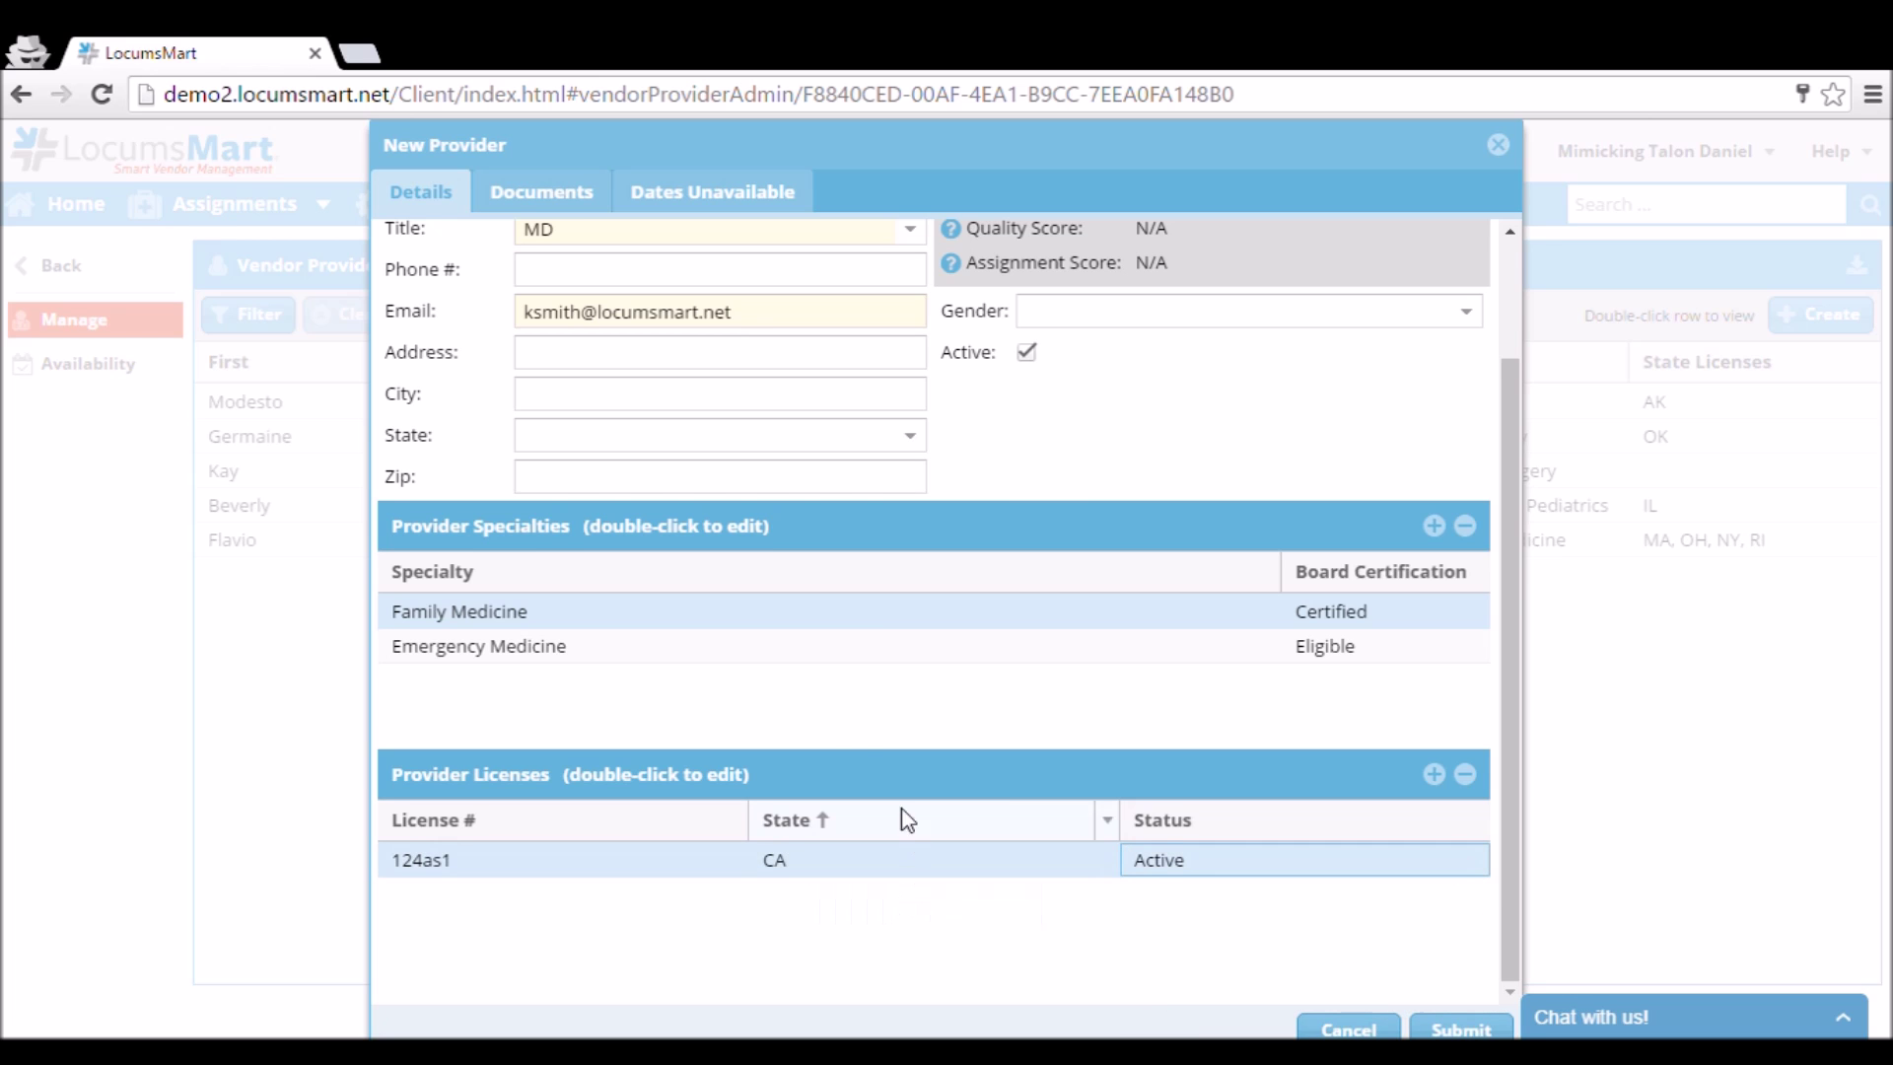
{"action": "scroll", "coordinate": [865, 746], "scroll_direction": "up", "scroll_amount": 2}
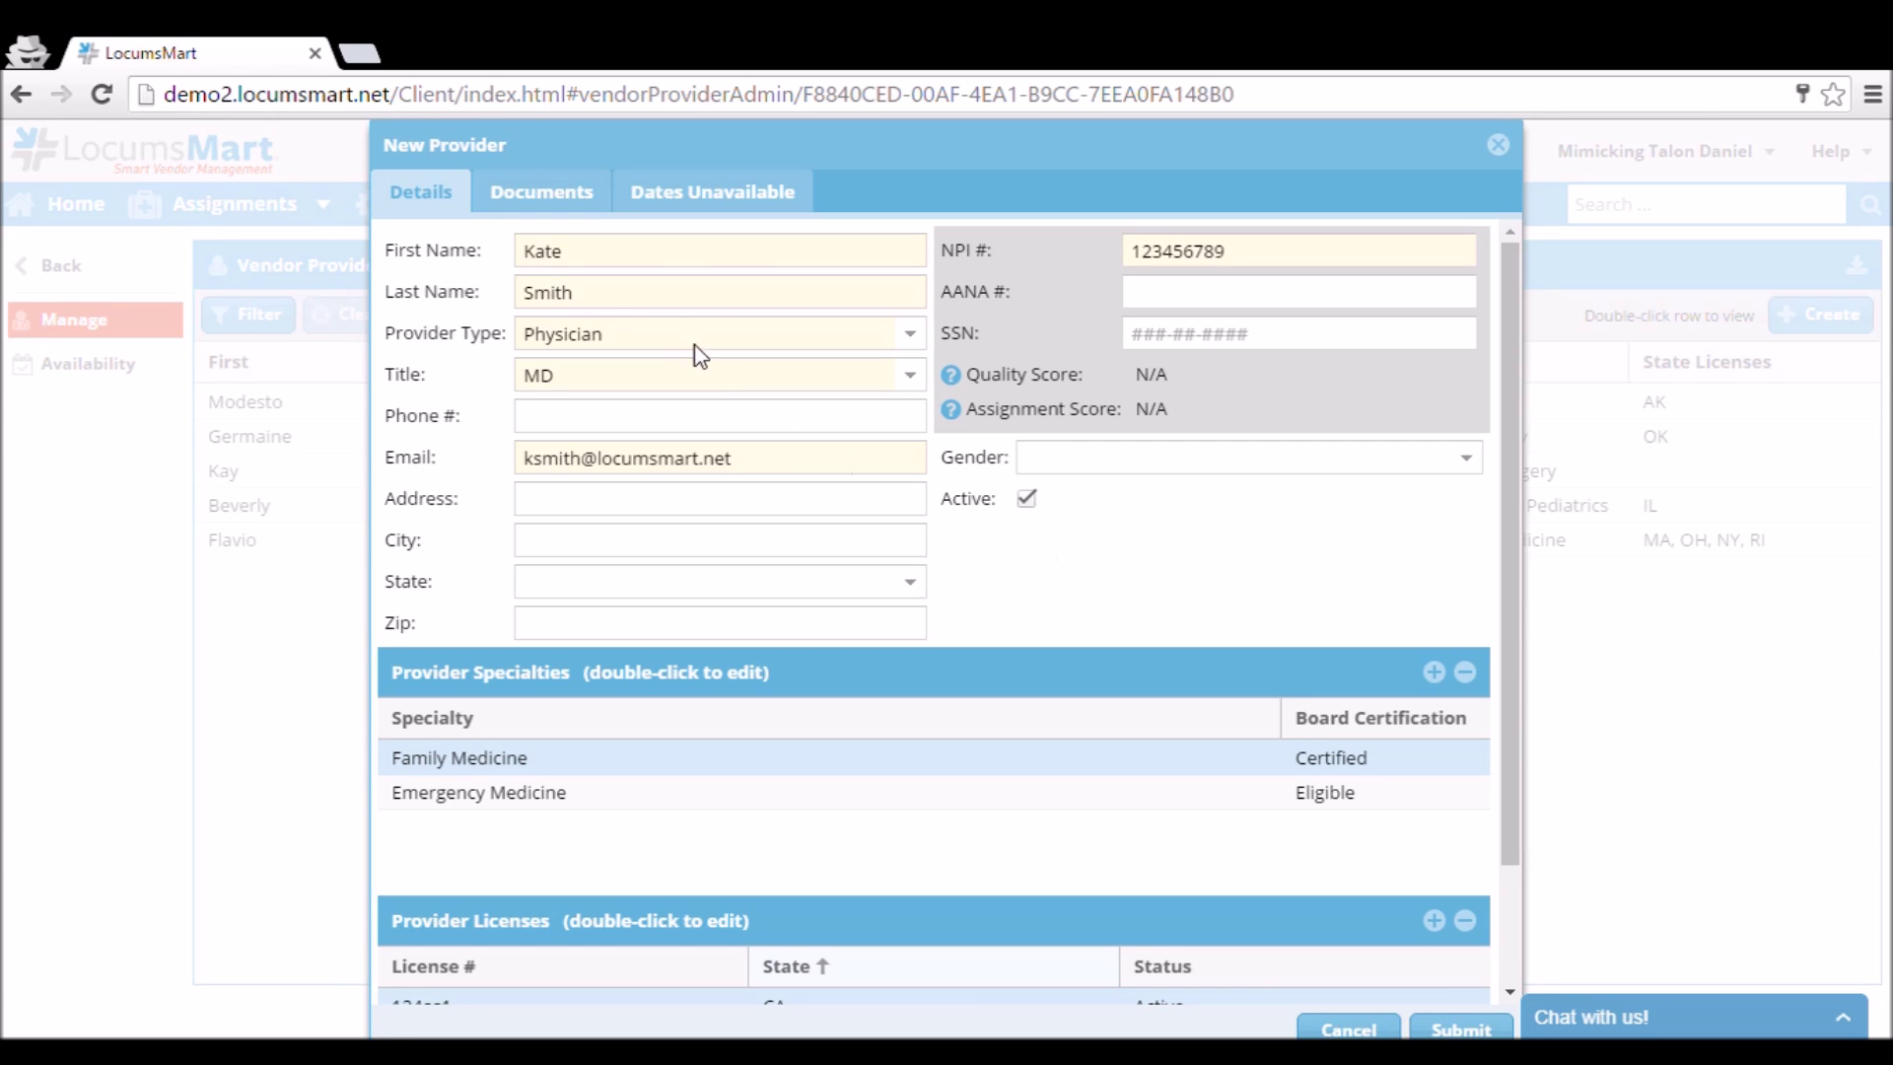
{"action": "left_click", "coordinate": [562, 194]}
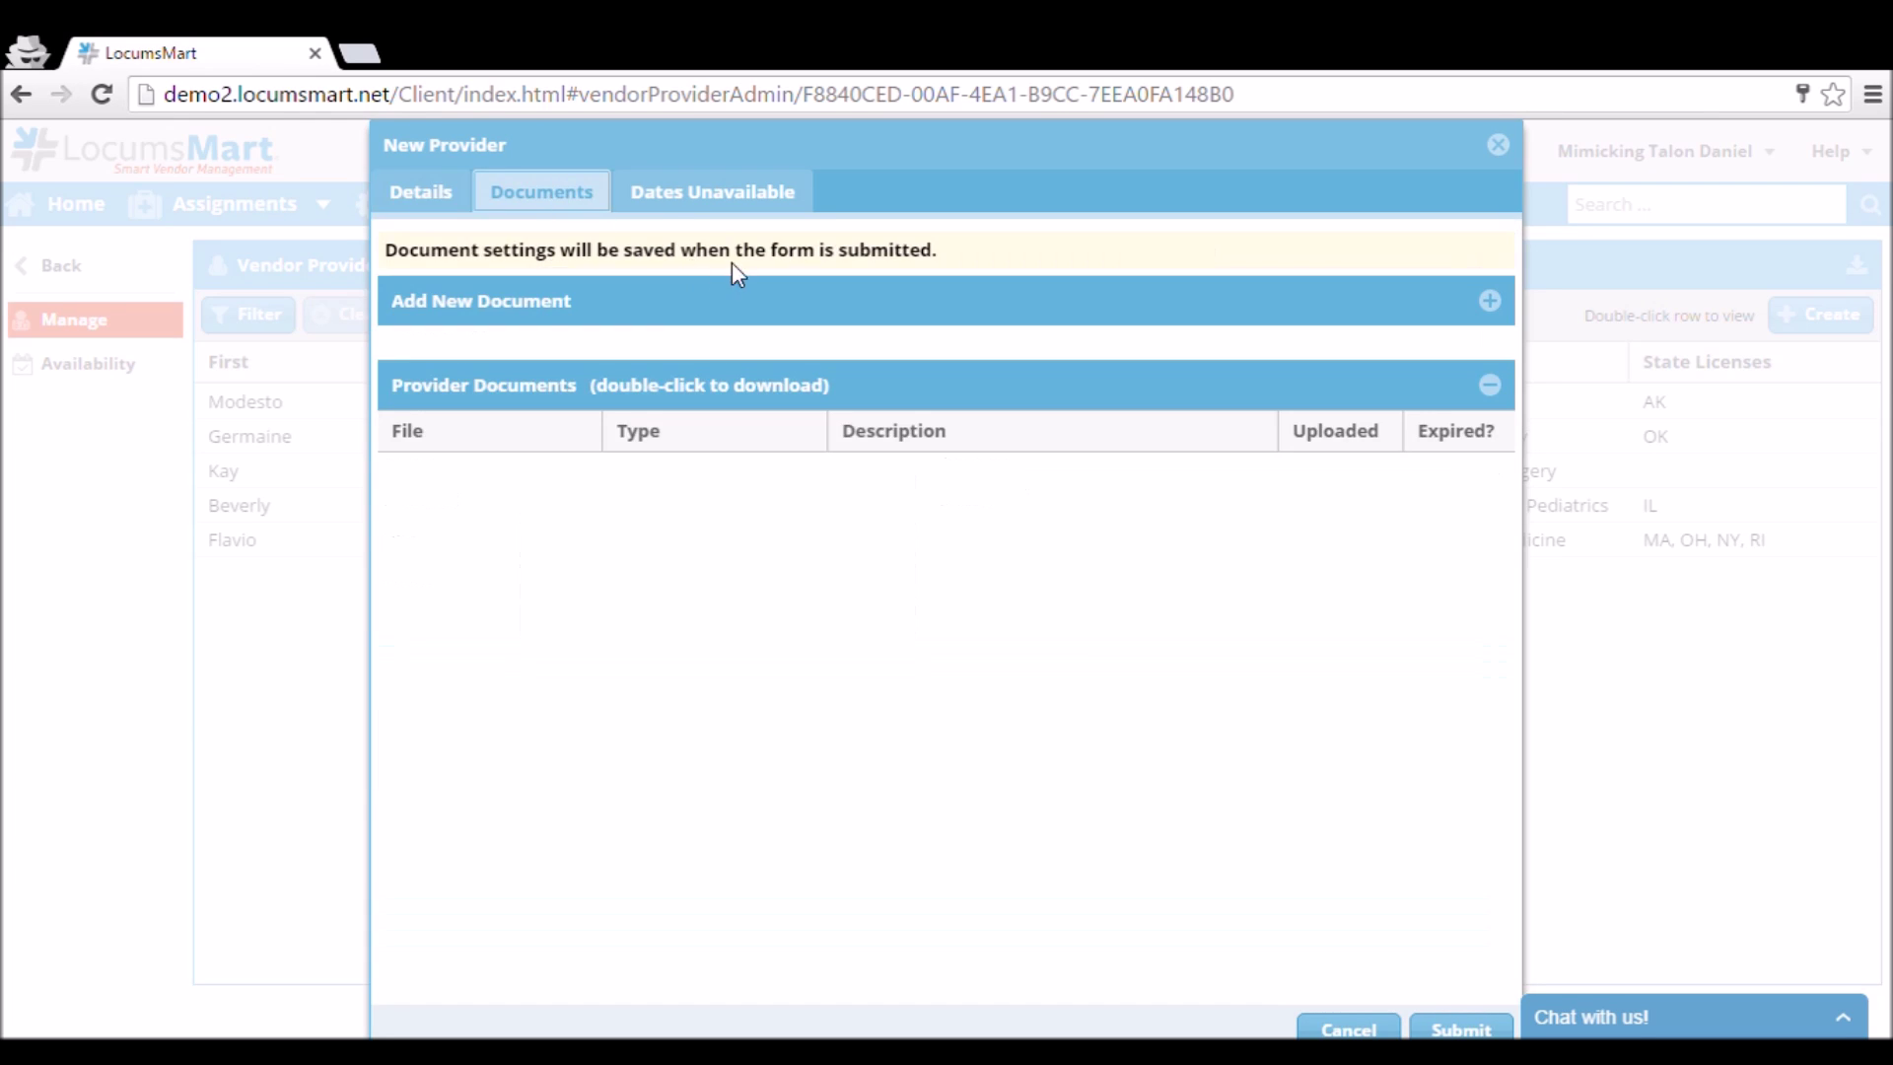
Attach CV.pdf as a CV/Resume document described 'CV Updated 2016 April'.
{"action": "left_click", "coordinate": [1491, 302]}
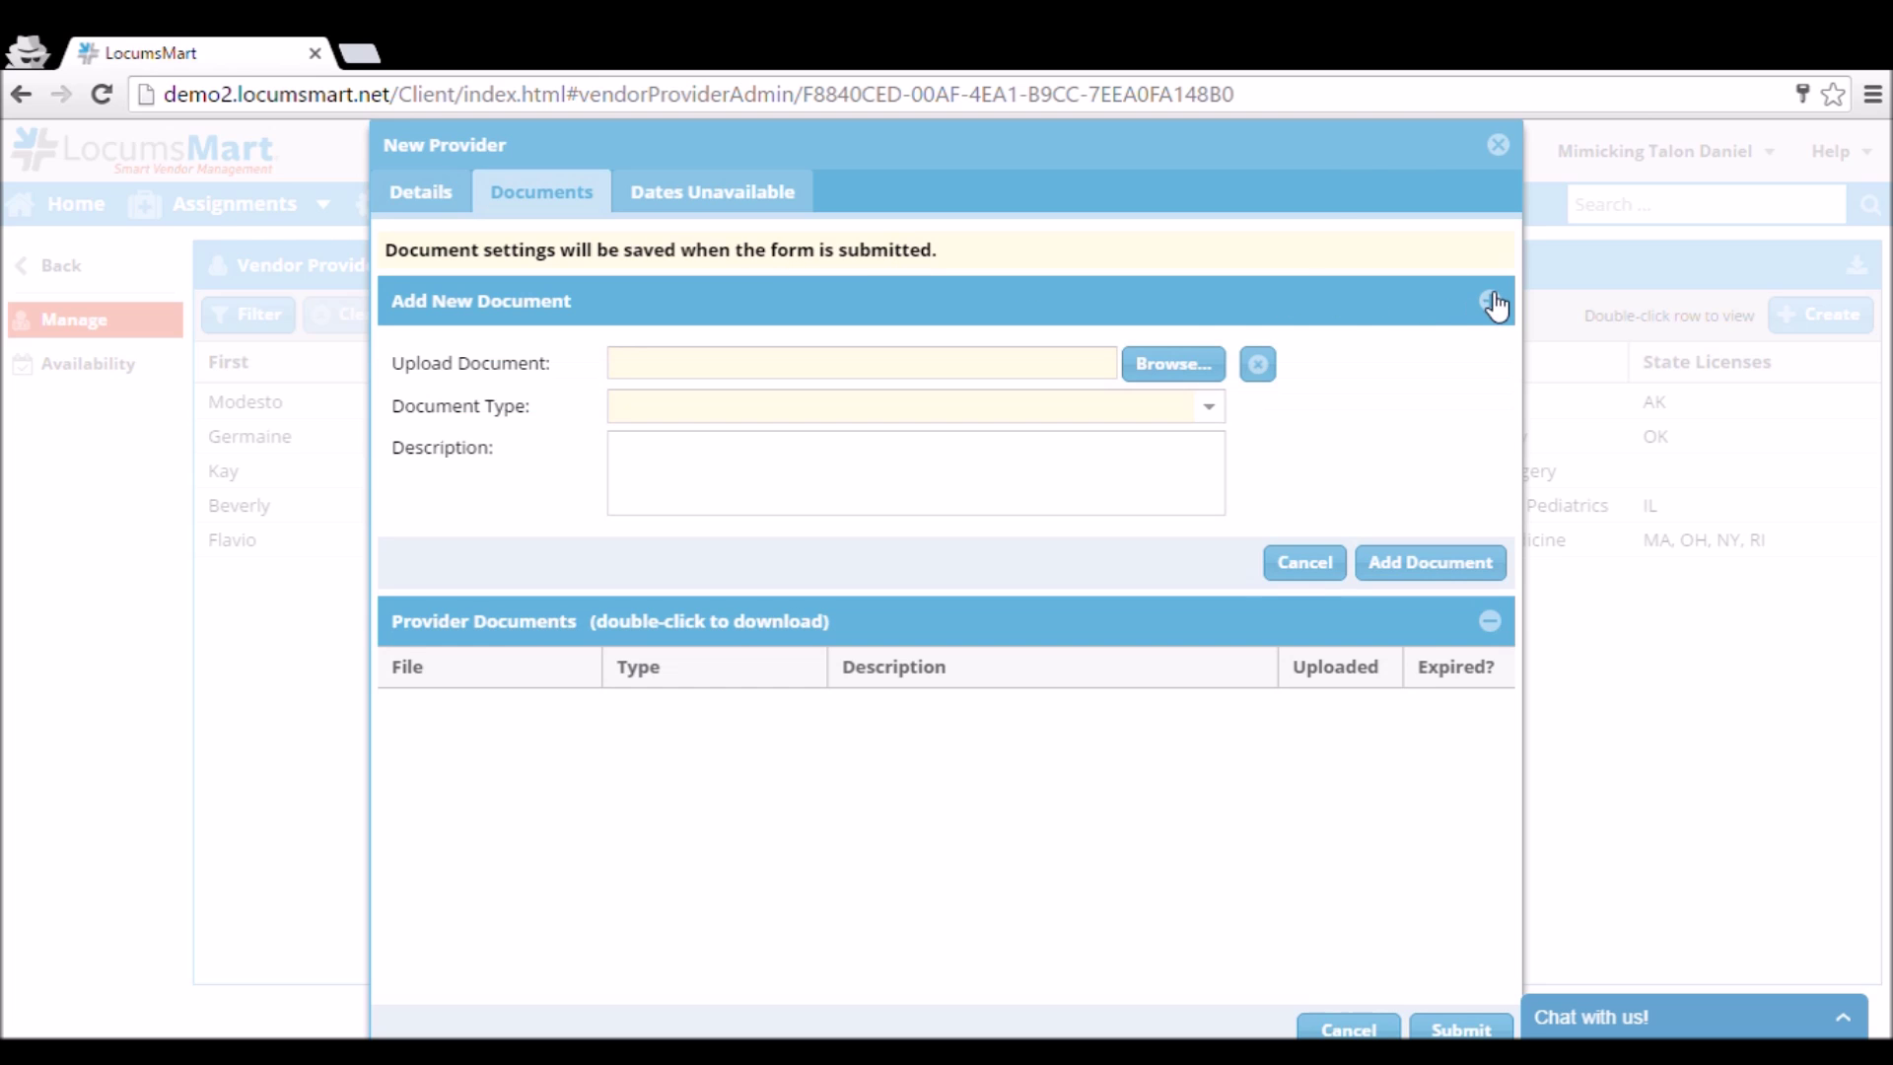
{"action": "scroll", "coordinate": [1175, 367], "scroll_direction": "down", "scroll_amount": 1}
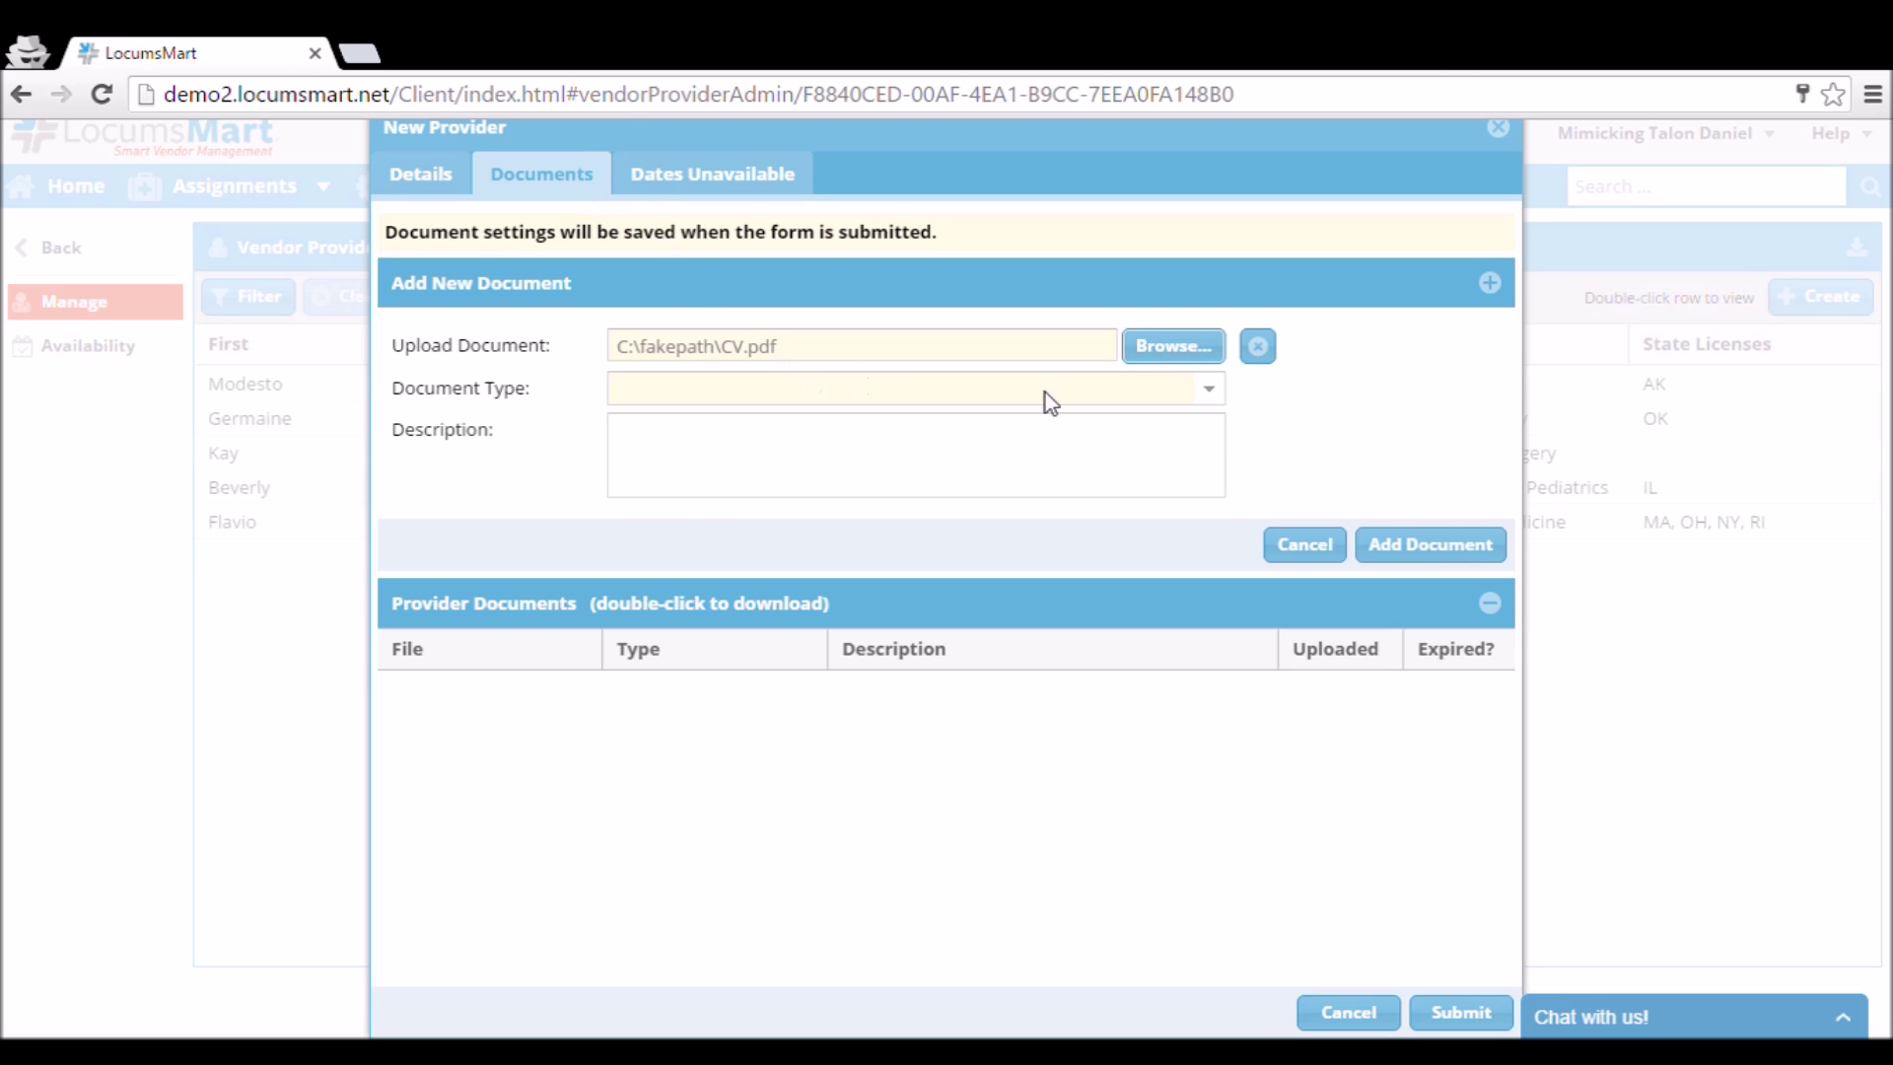
{"action": "left_click", "coordinate": [1214, 398]}
{"action": "left_click", "coordinate": [1150, 424]}
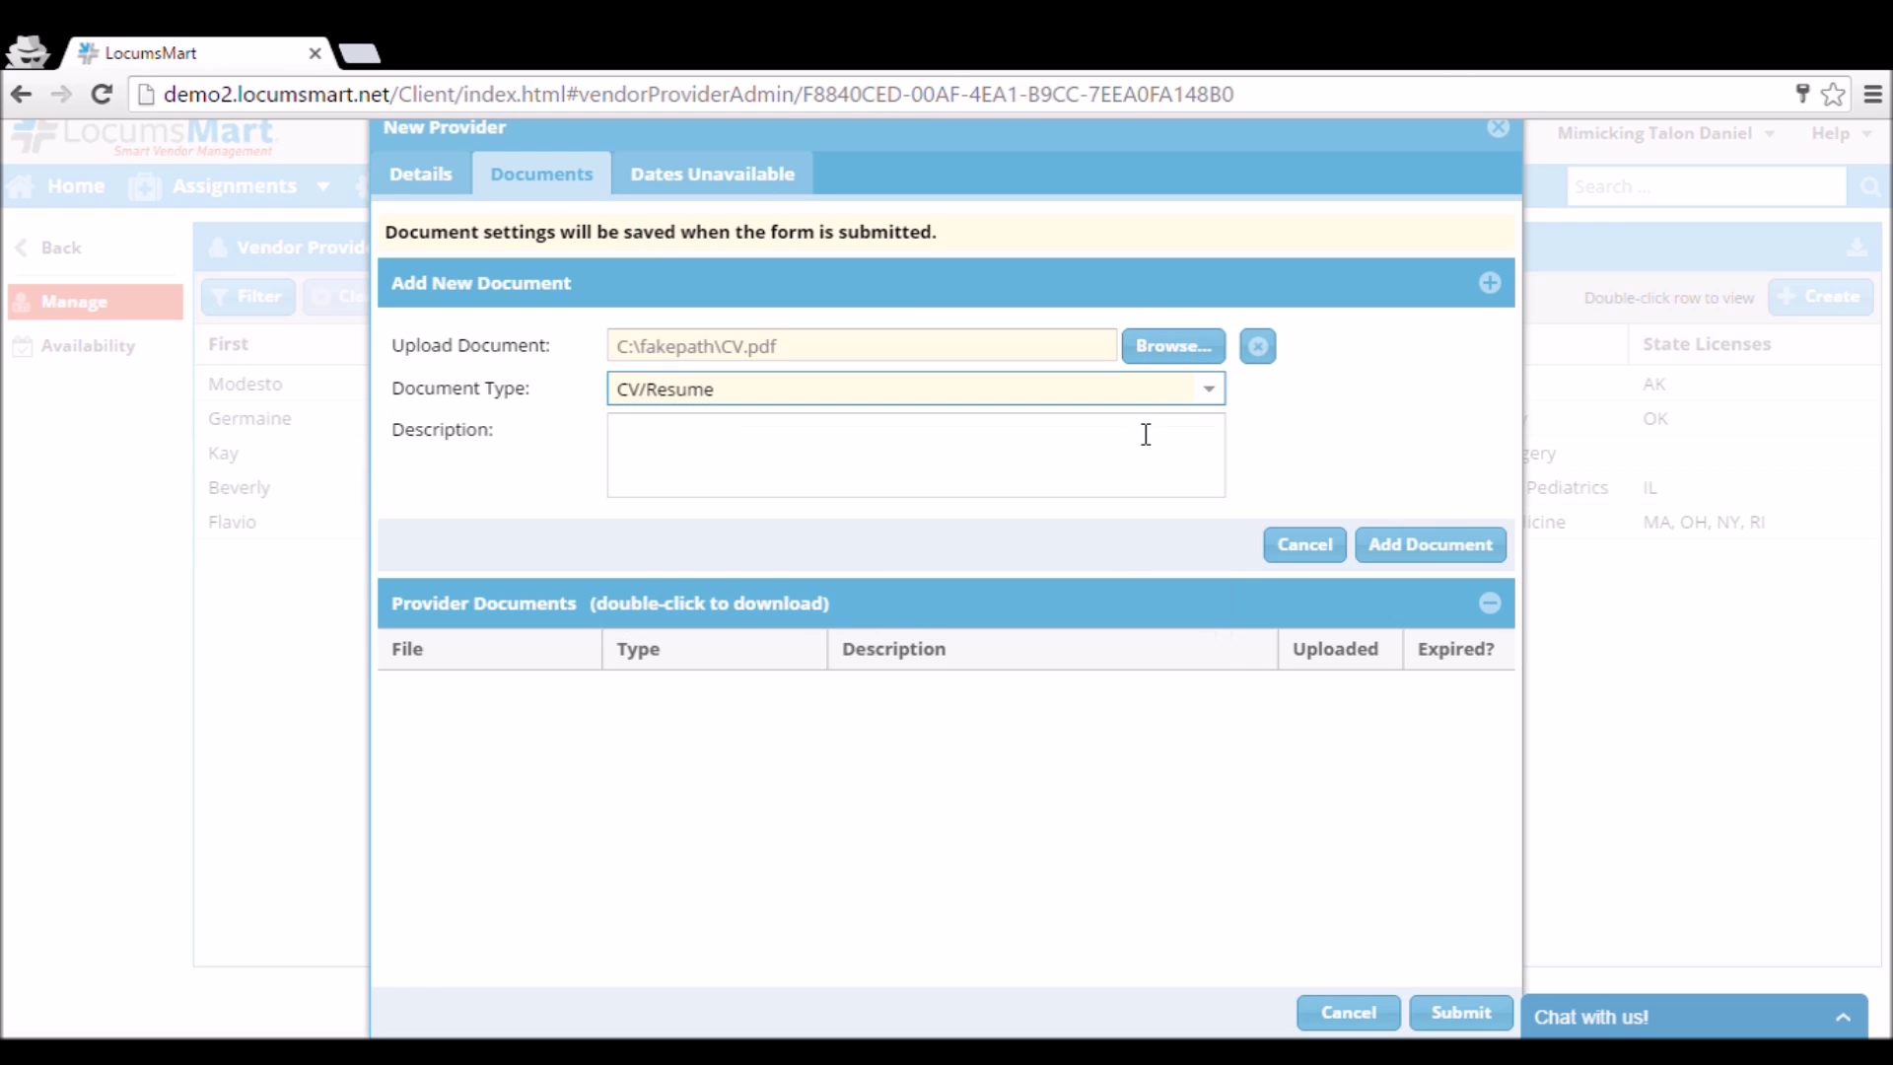
{"action": "left_click", "coordinate": [1064, 467]}
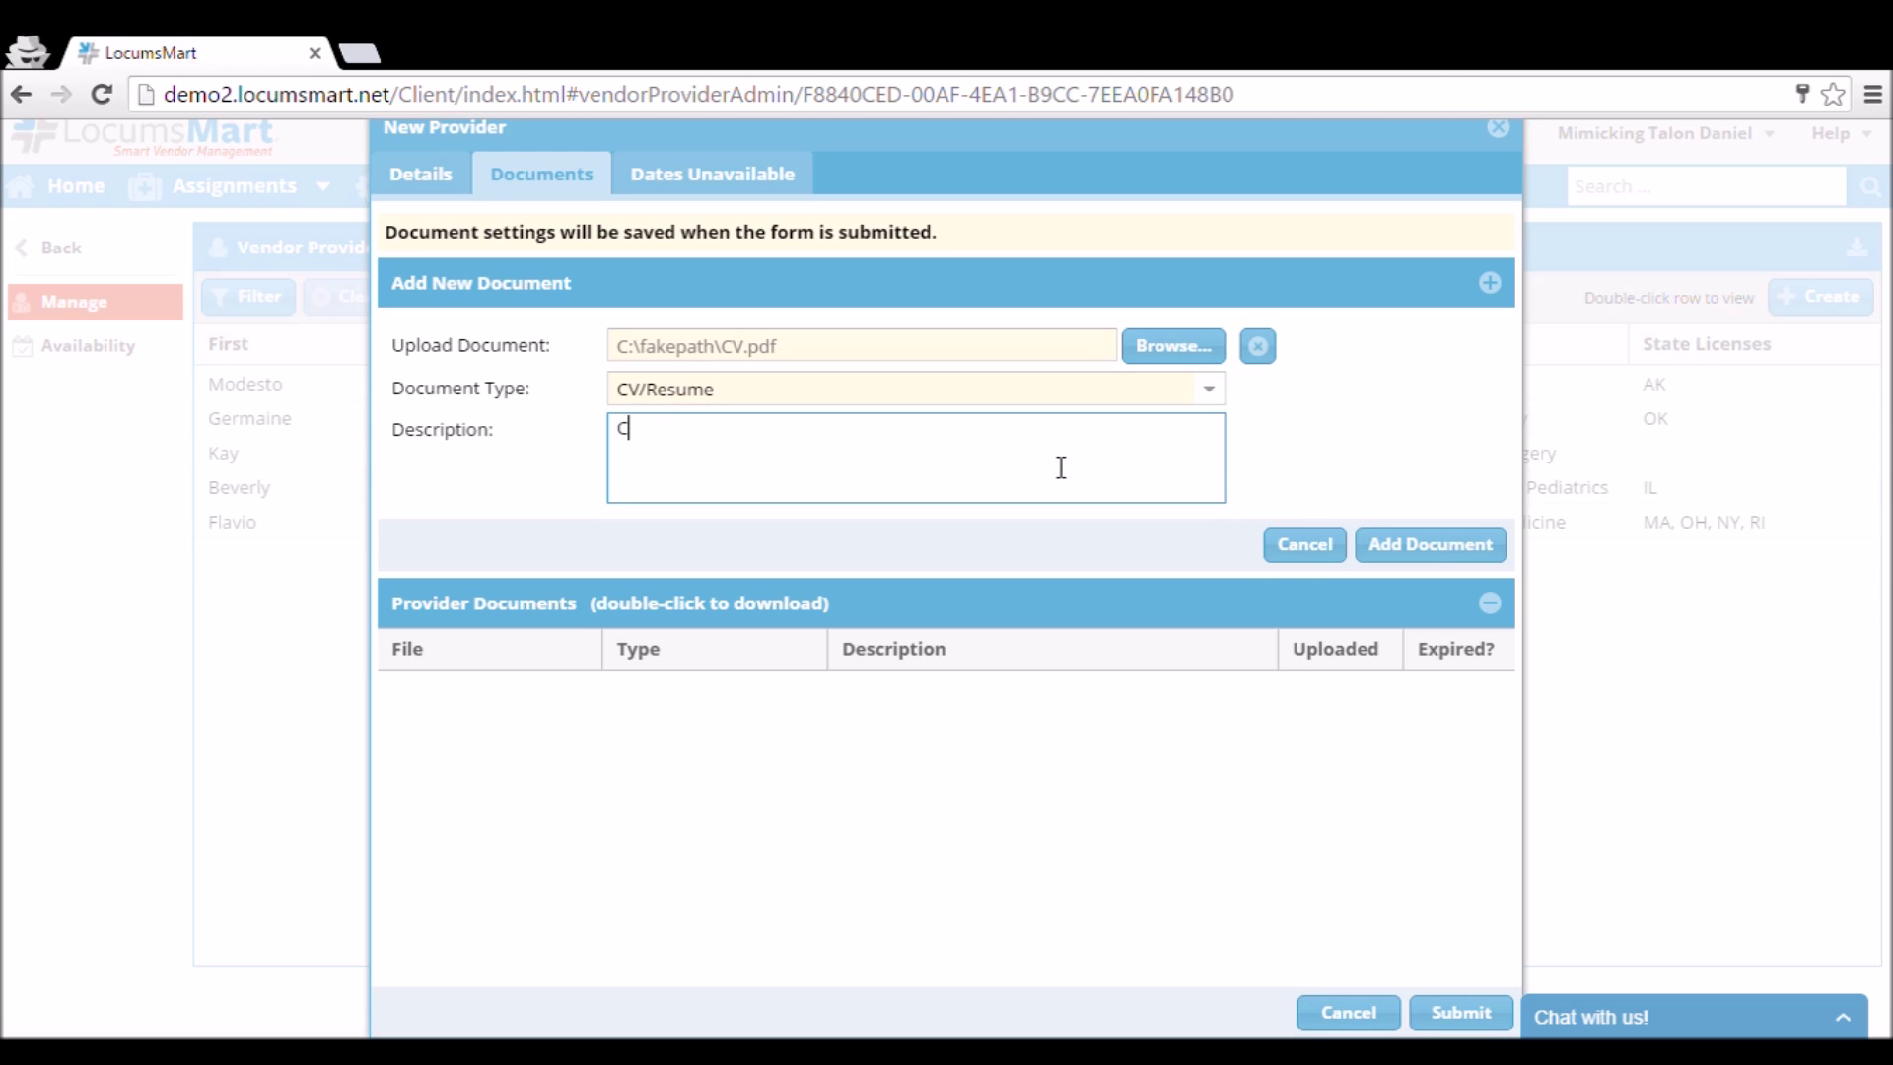
{"action": "type", "text": "CV Updated 2016 April"}
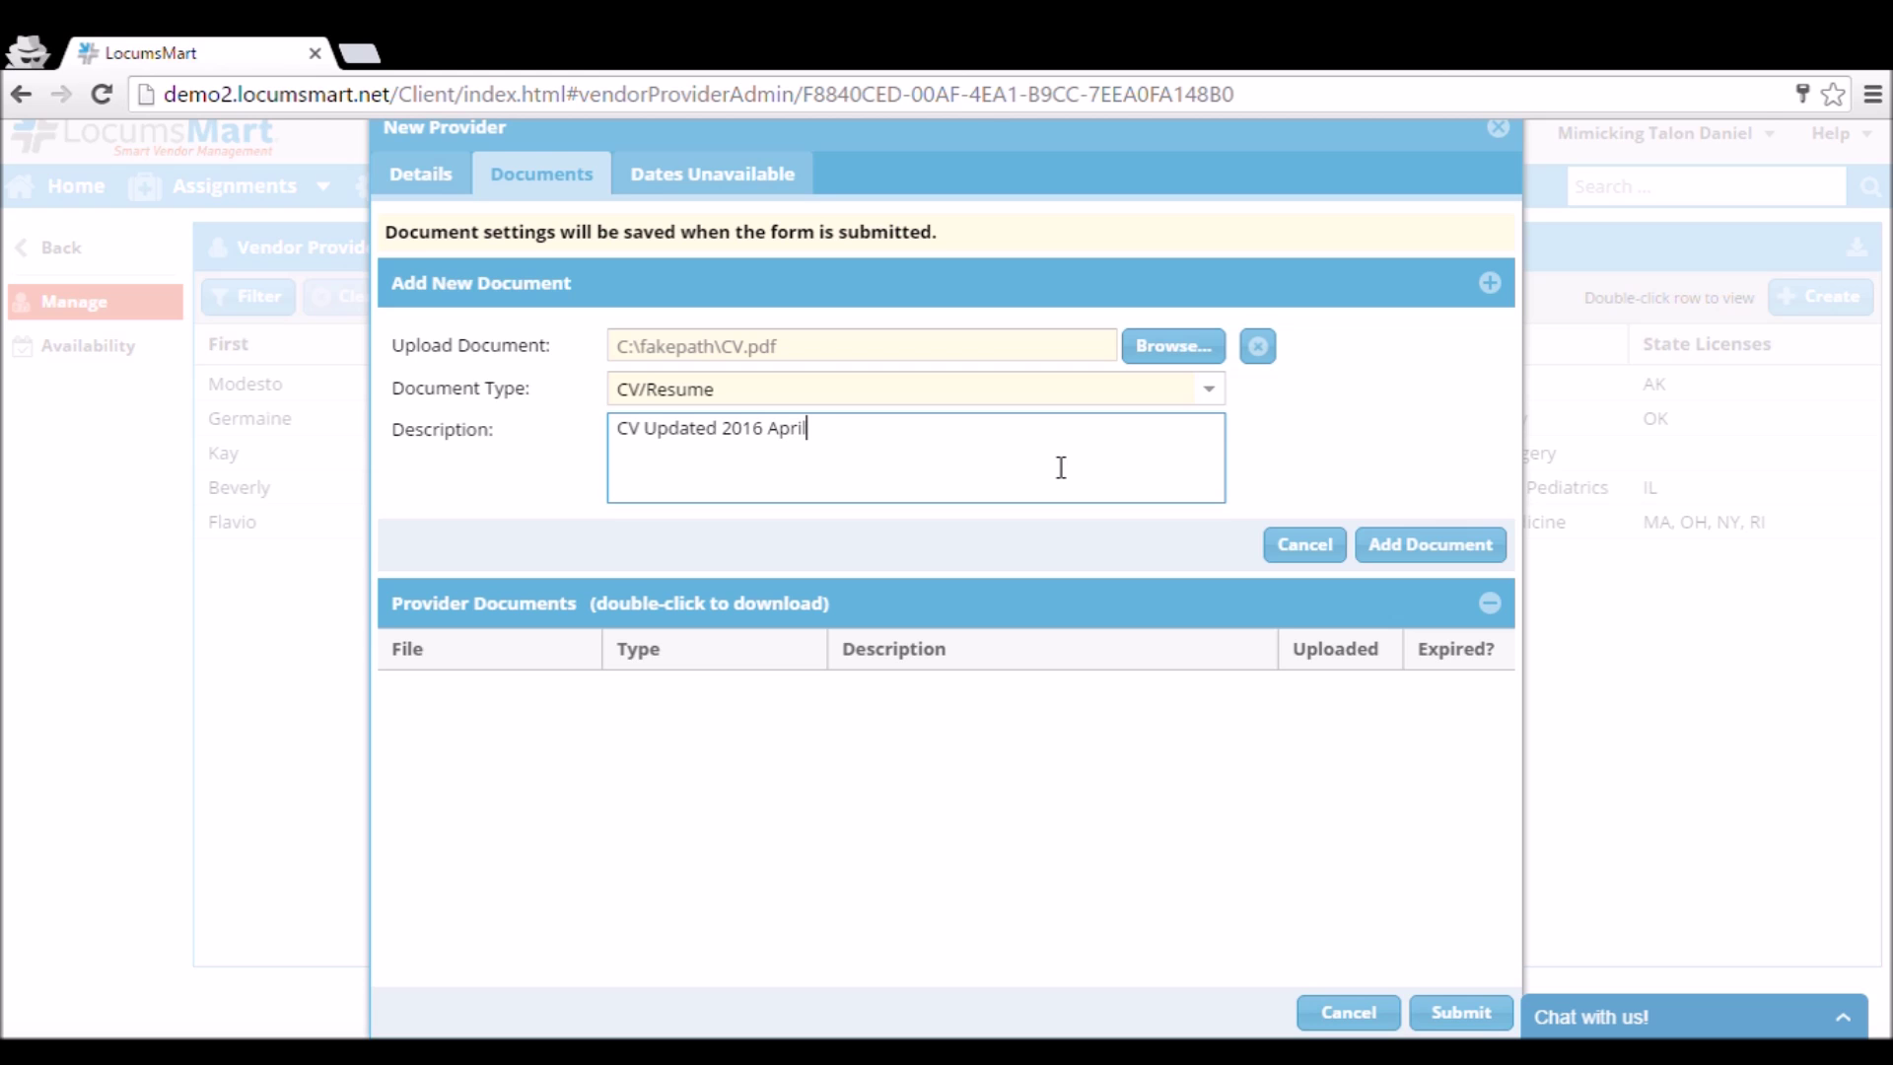
{"action": "left_click", "coordinate": [1403, 558]}
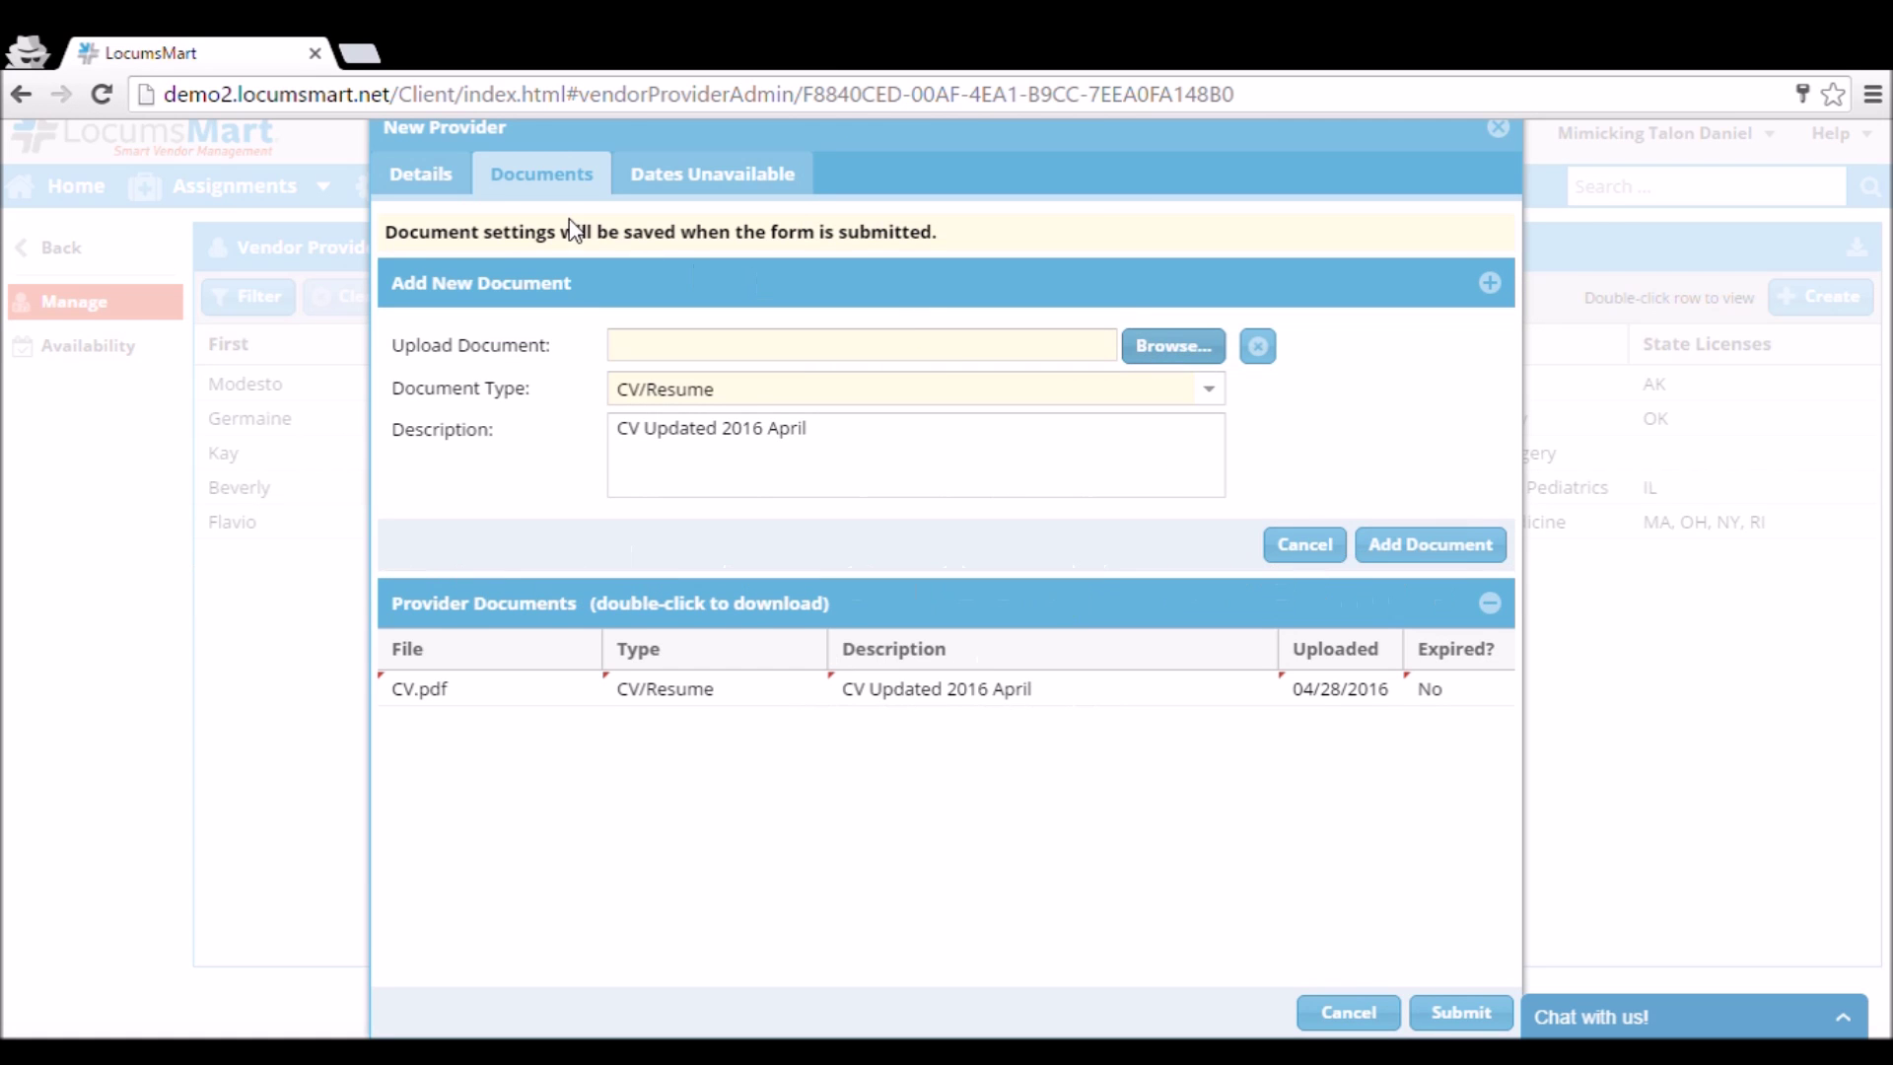
Add Document.pdf as a Credentials Application with the description 'CA License'.
{"action": "left_click", "coordinate": [1212, 388]}
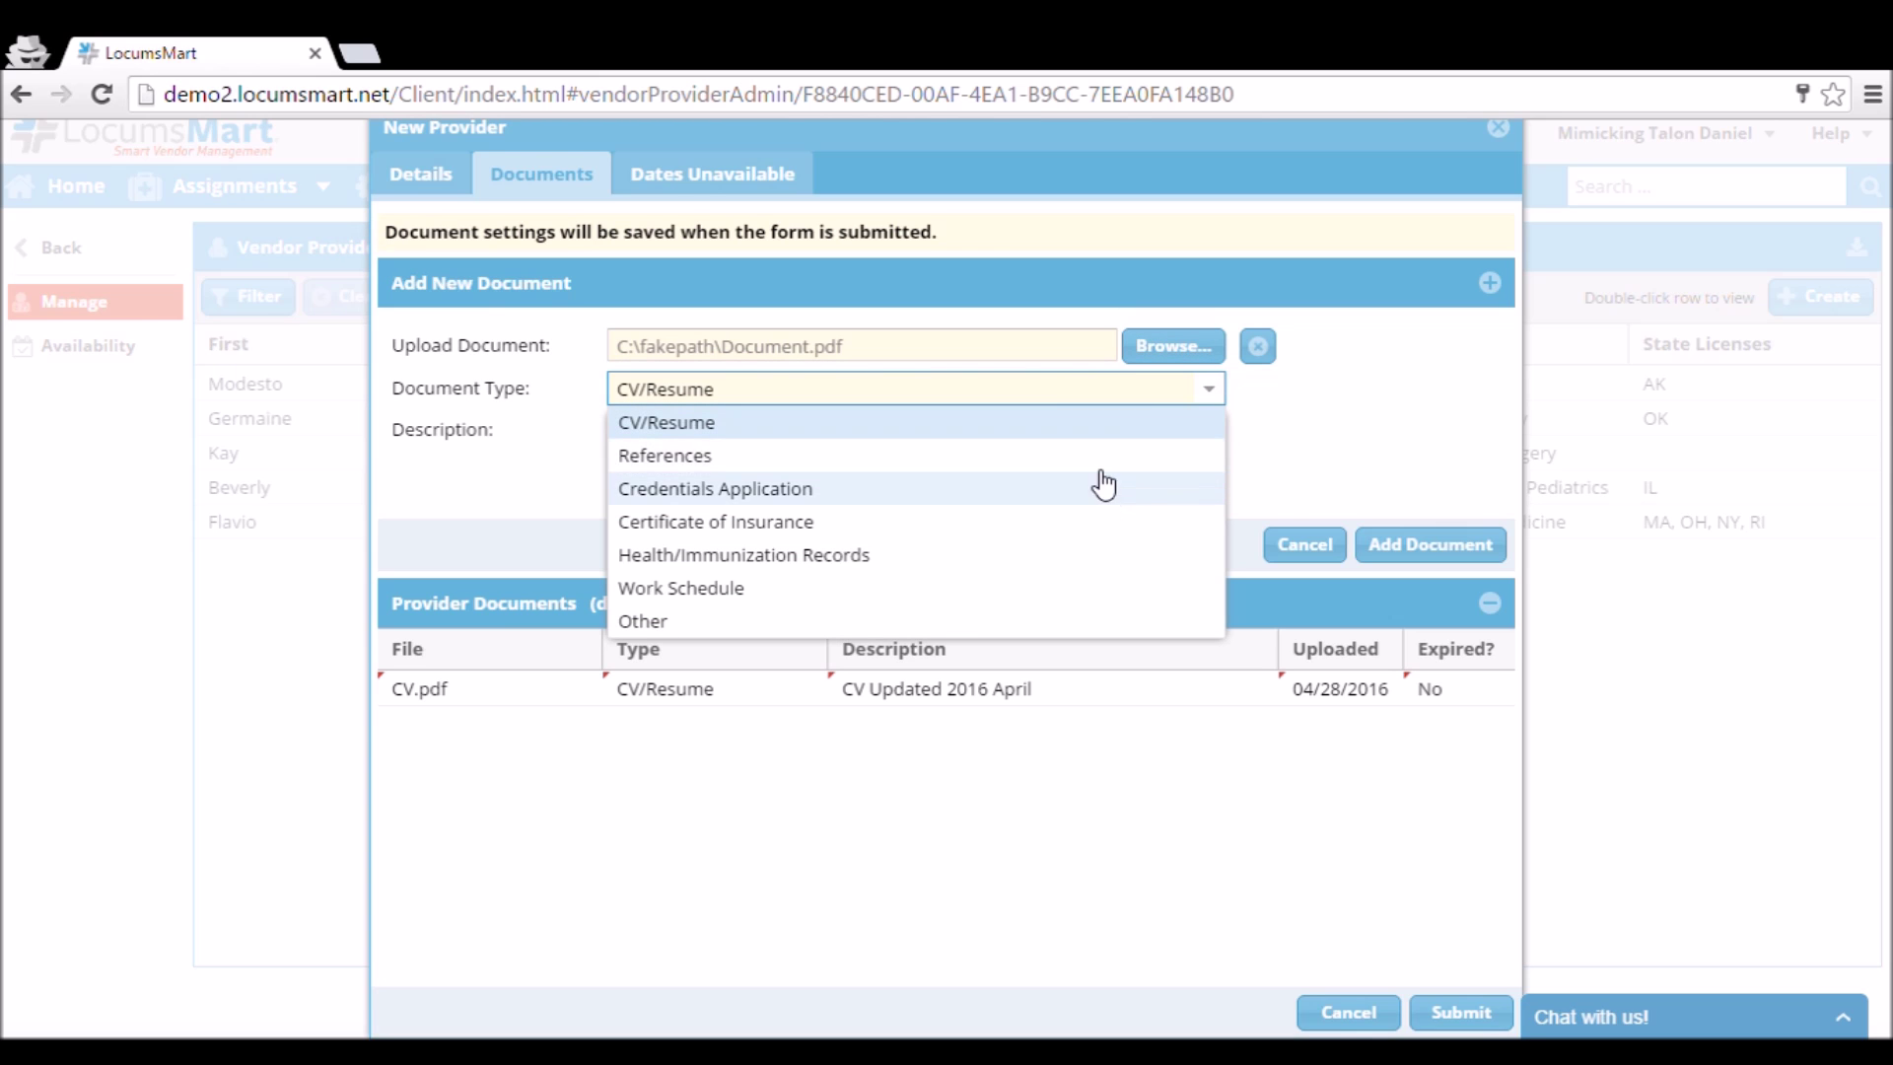
{"action": "left_click", "coordinate": [1060, 493]}
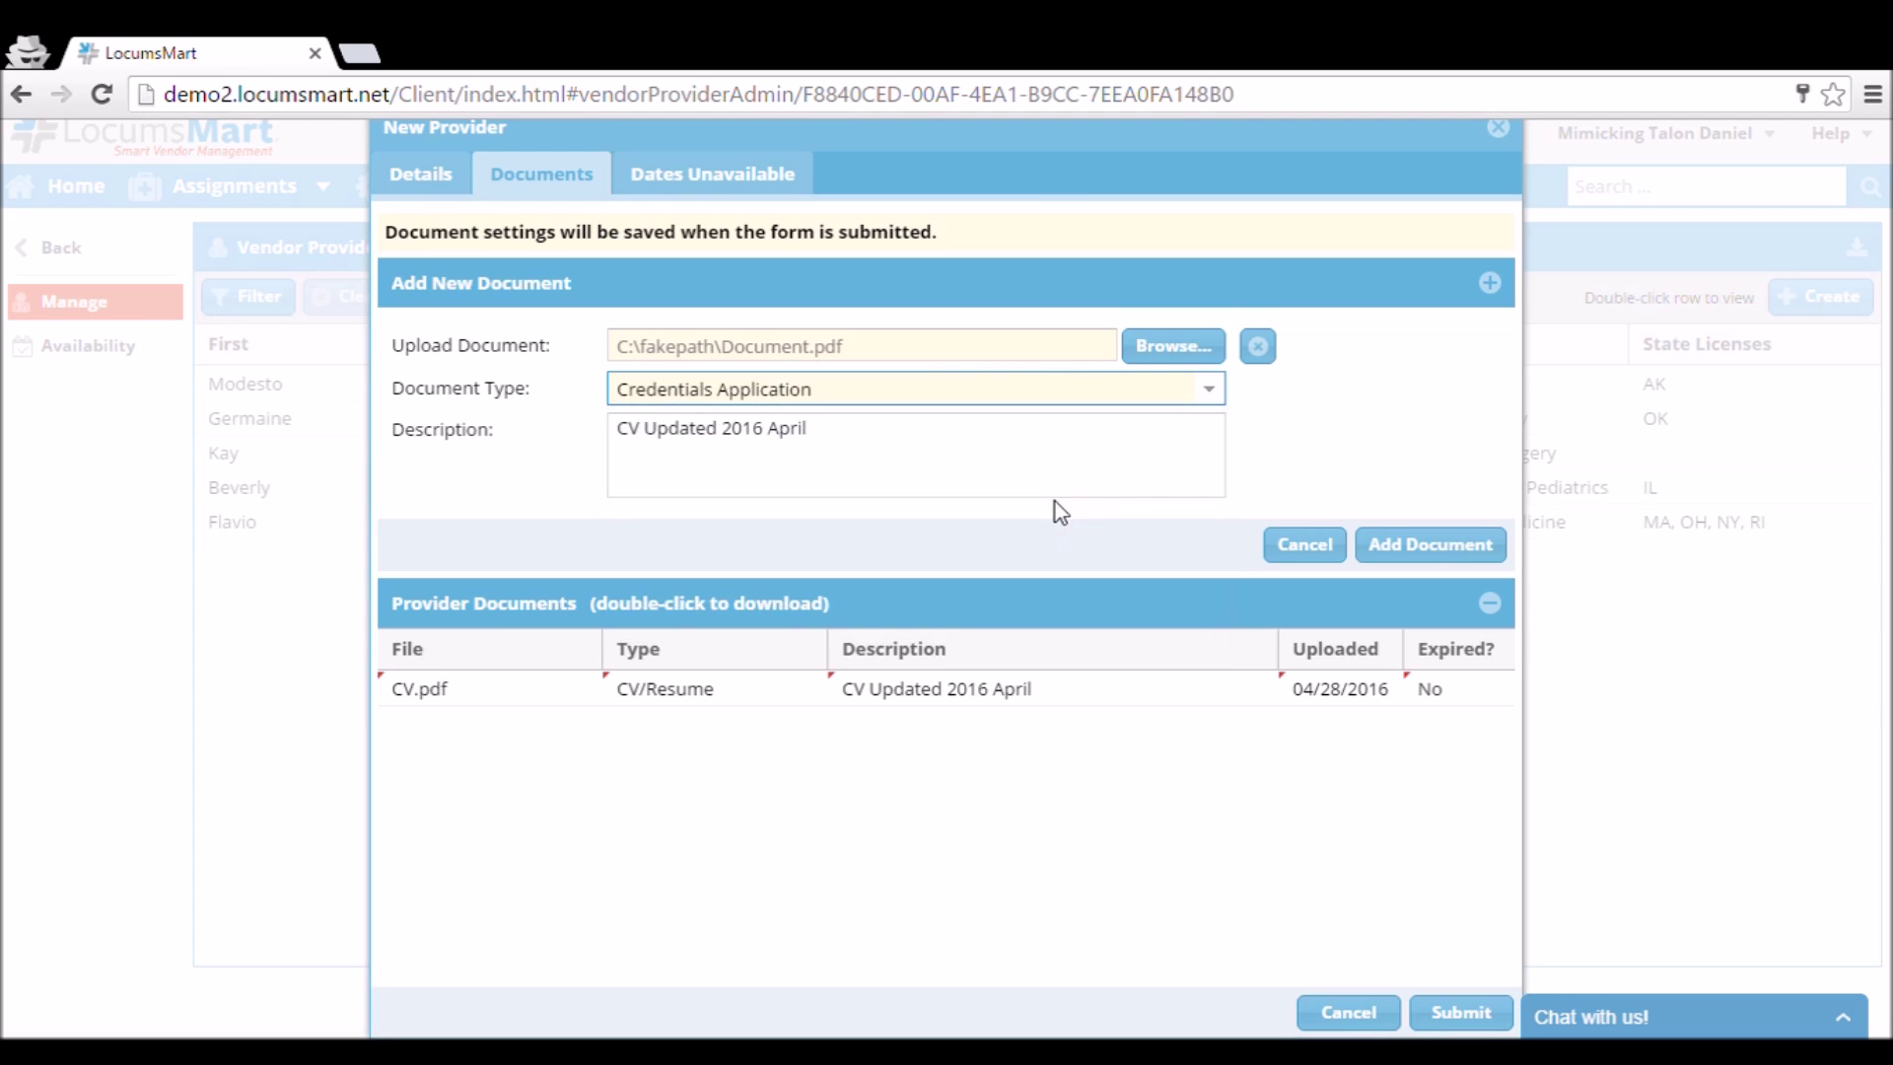
{"action": "left_click", "coordinate": [990, 478]}
{"action": "key", "text": "ctrl+shift+Left"}
{"action": "left_click", "coordinate": [990, 477]}
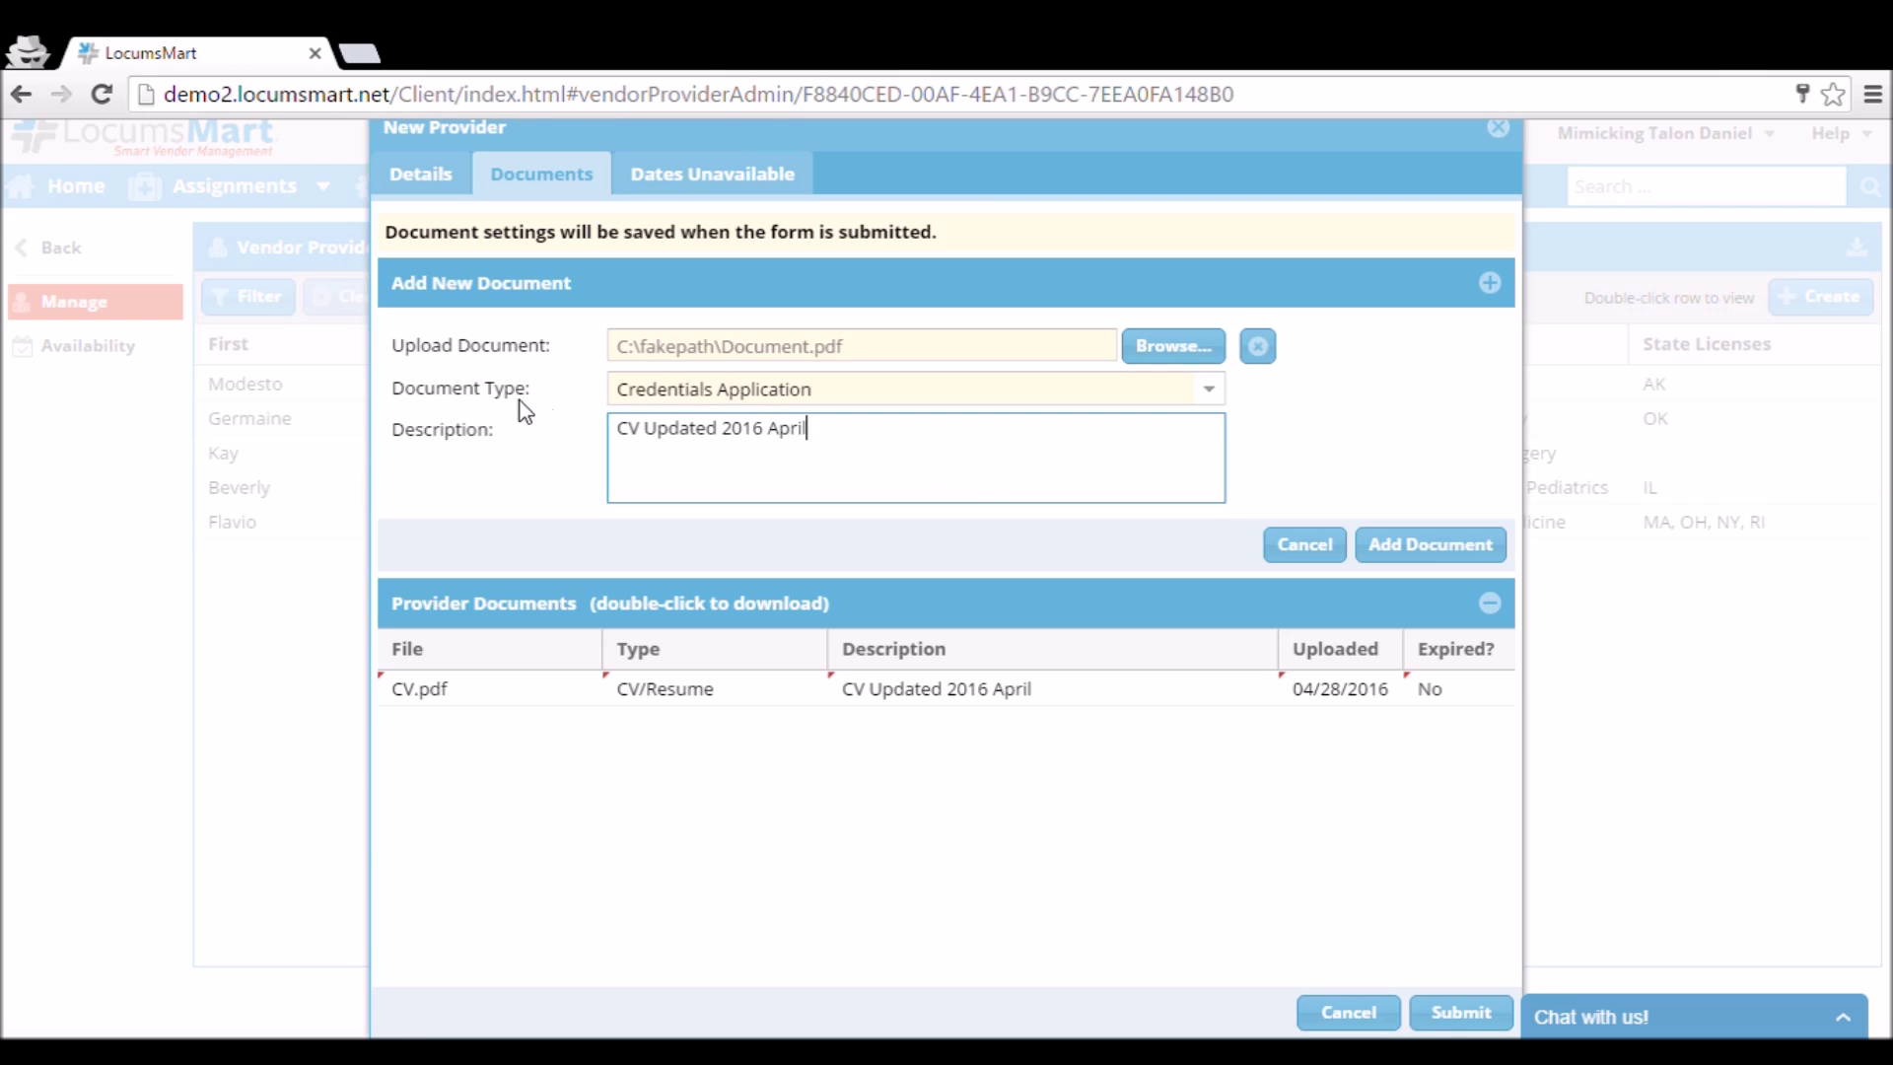
{"action": "left_click_drag", "start_coordinate": [846, 444], "coordinate": [604, 437]}
{"action": "type", "text": "CA Lisc"}
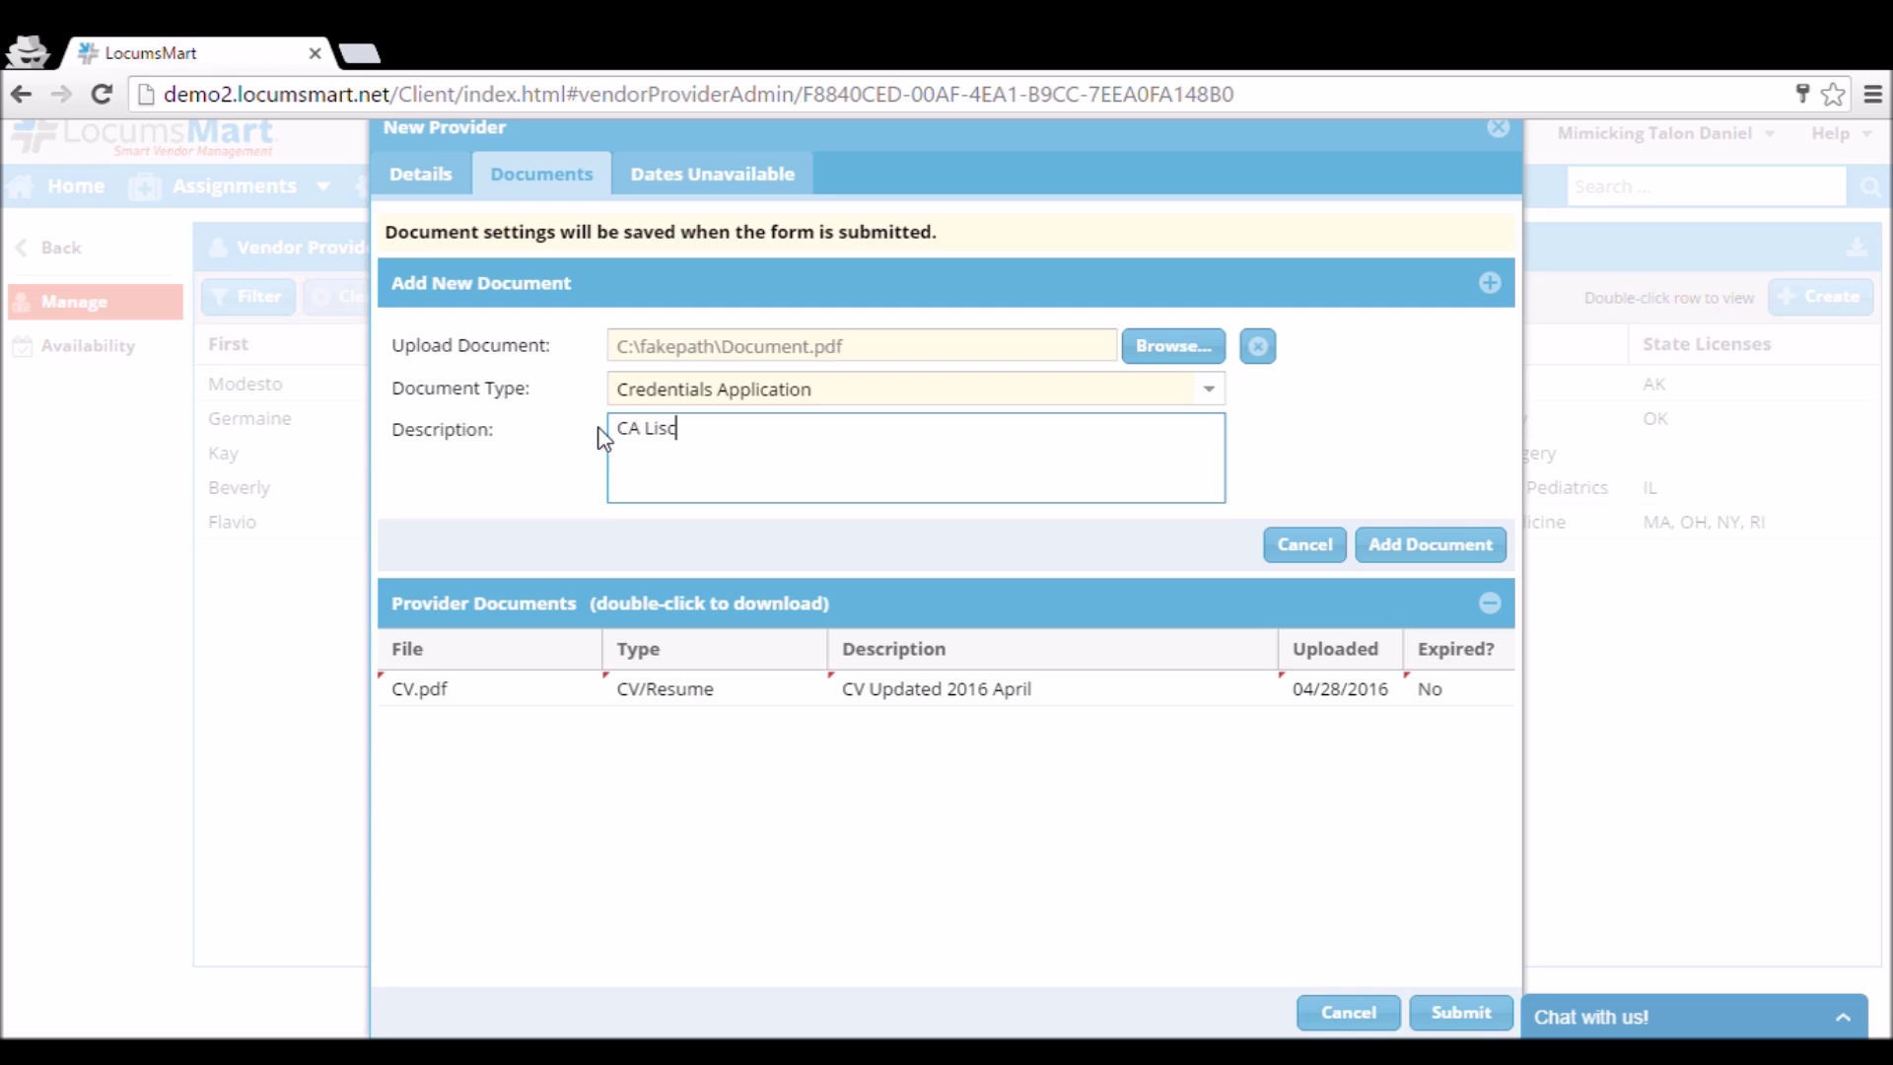
{"action": "type", "text": "ense"}
{"action": "double_click", "coordinate": [689, 439]}
{"action": "type", "text": "License"}
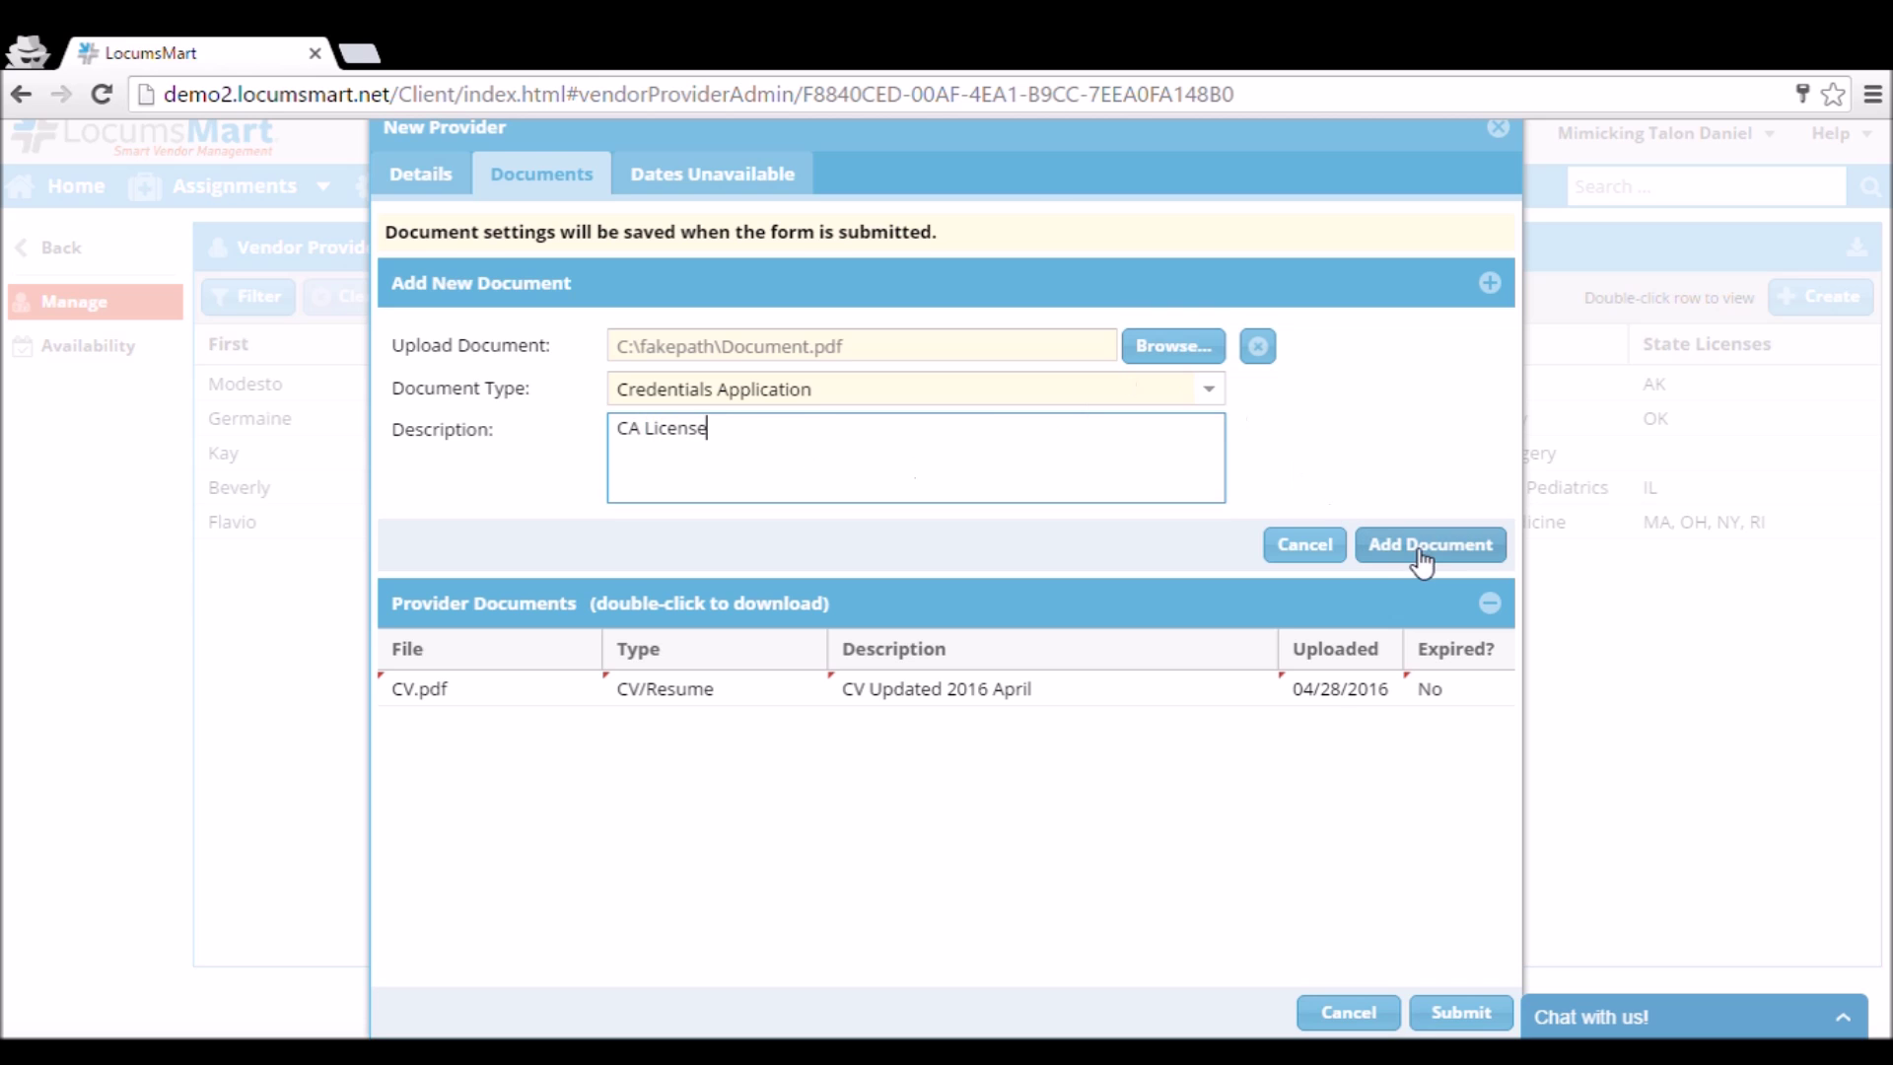
{"action": "left_click", "coordinate": [1428, 546]}
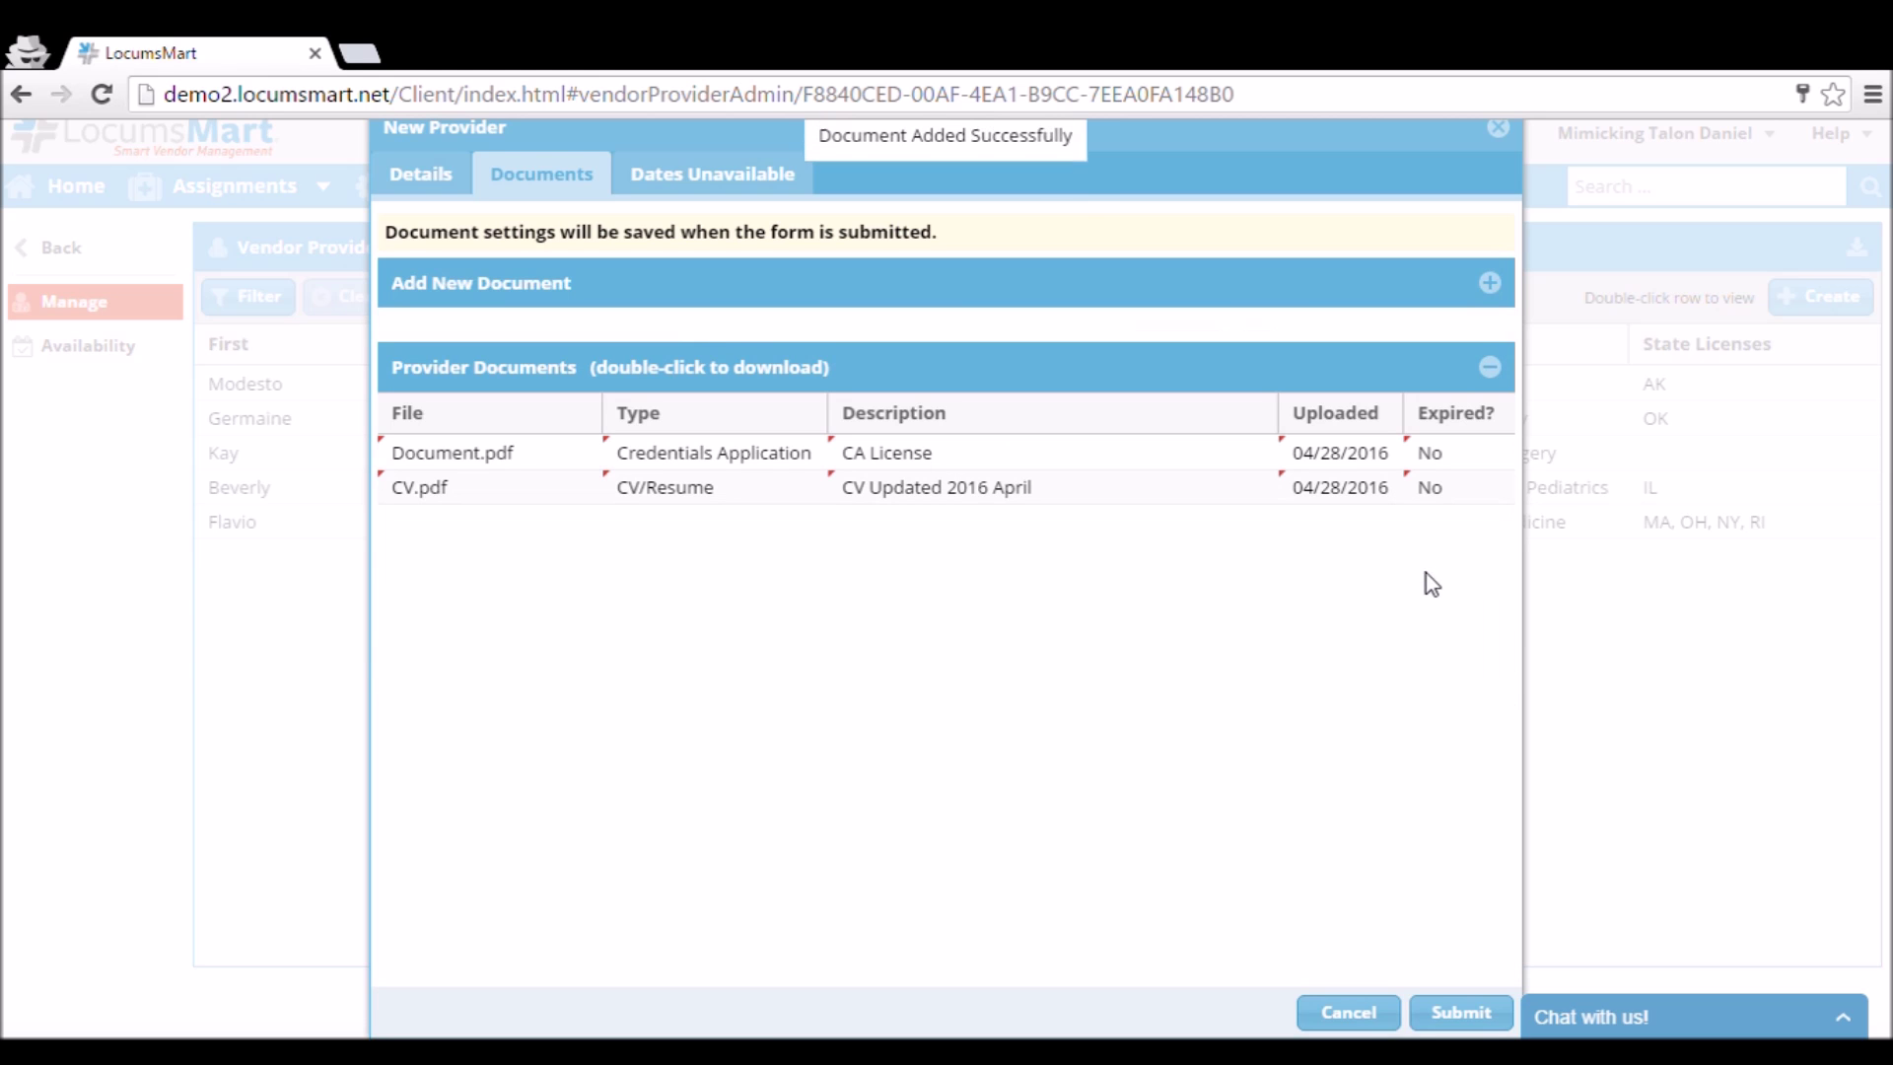
Start a Vacation unavailability entry beginning 07/18/2016.
{"action": "left_click", "coordinate": [720, 187]}
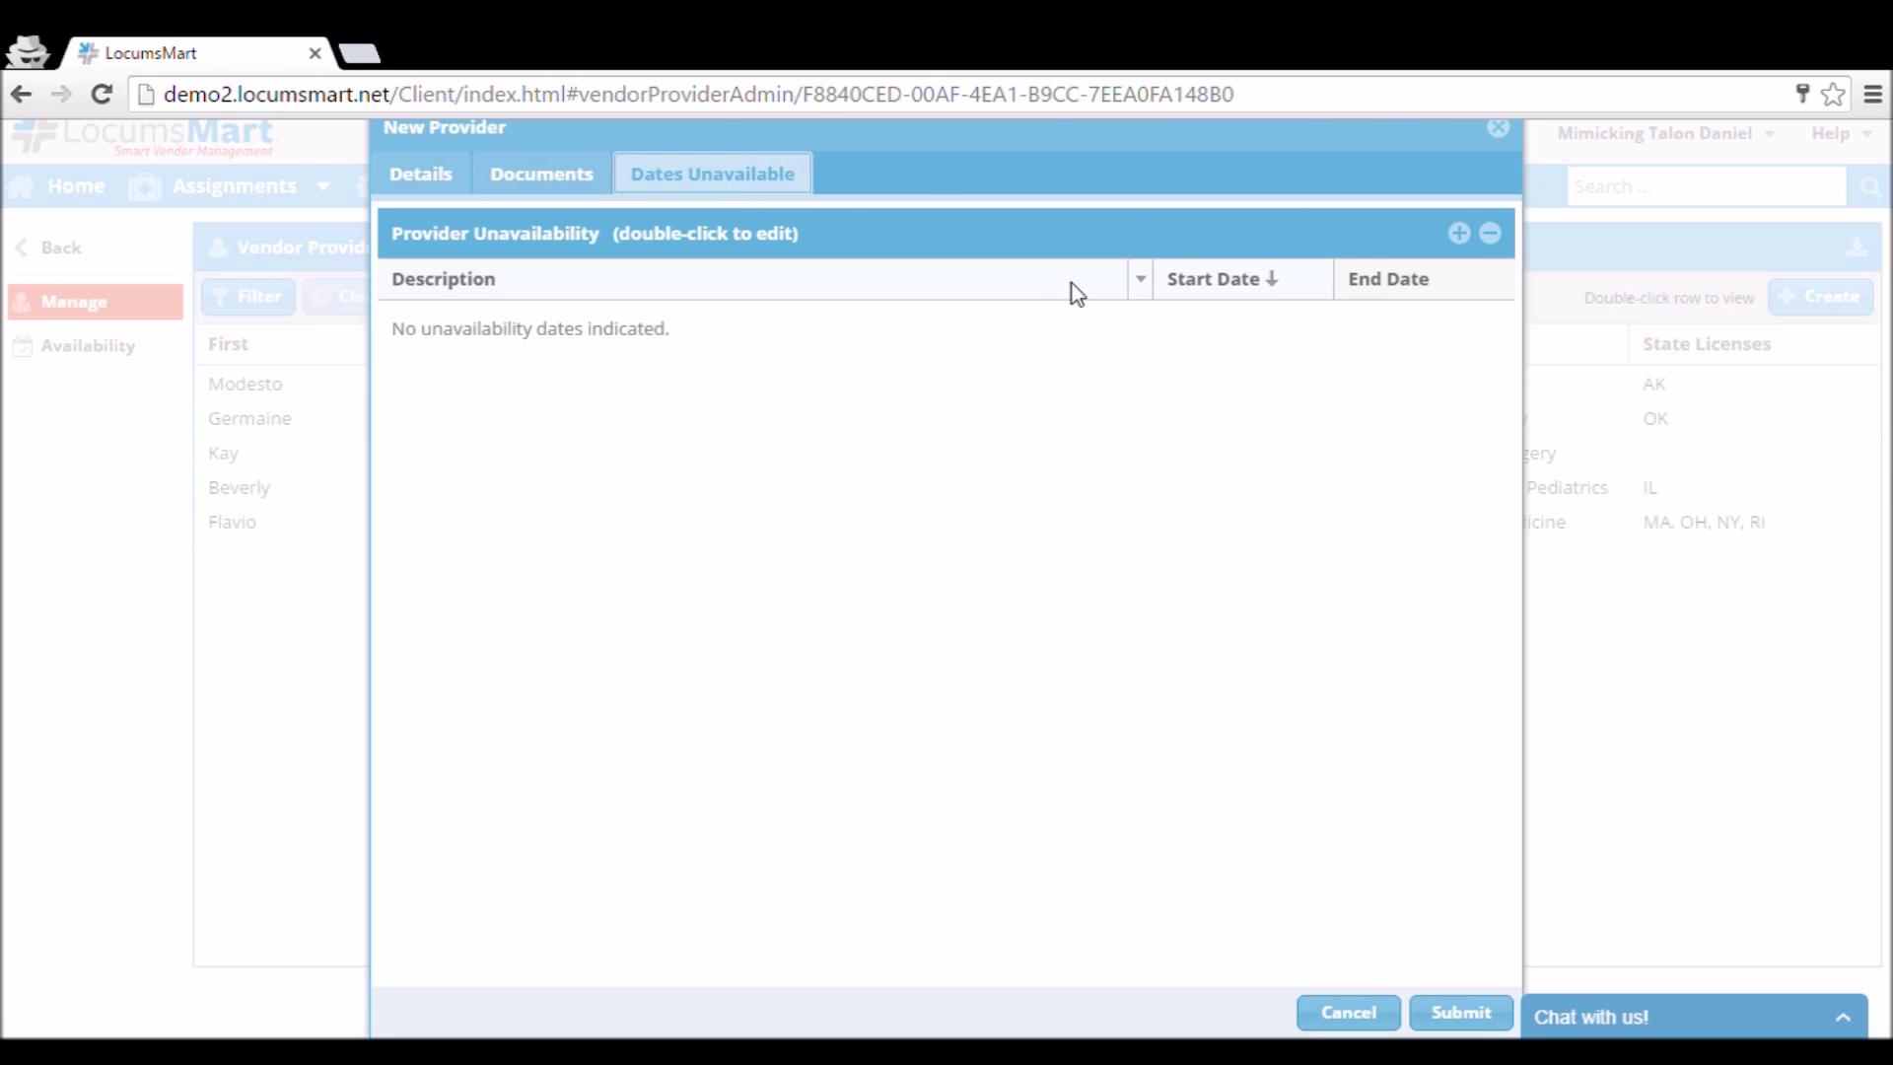
{"action": "left_click", "coordinate": [1459, 234]}
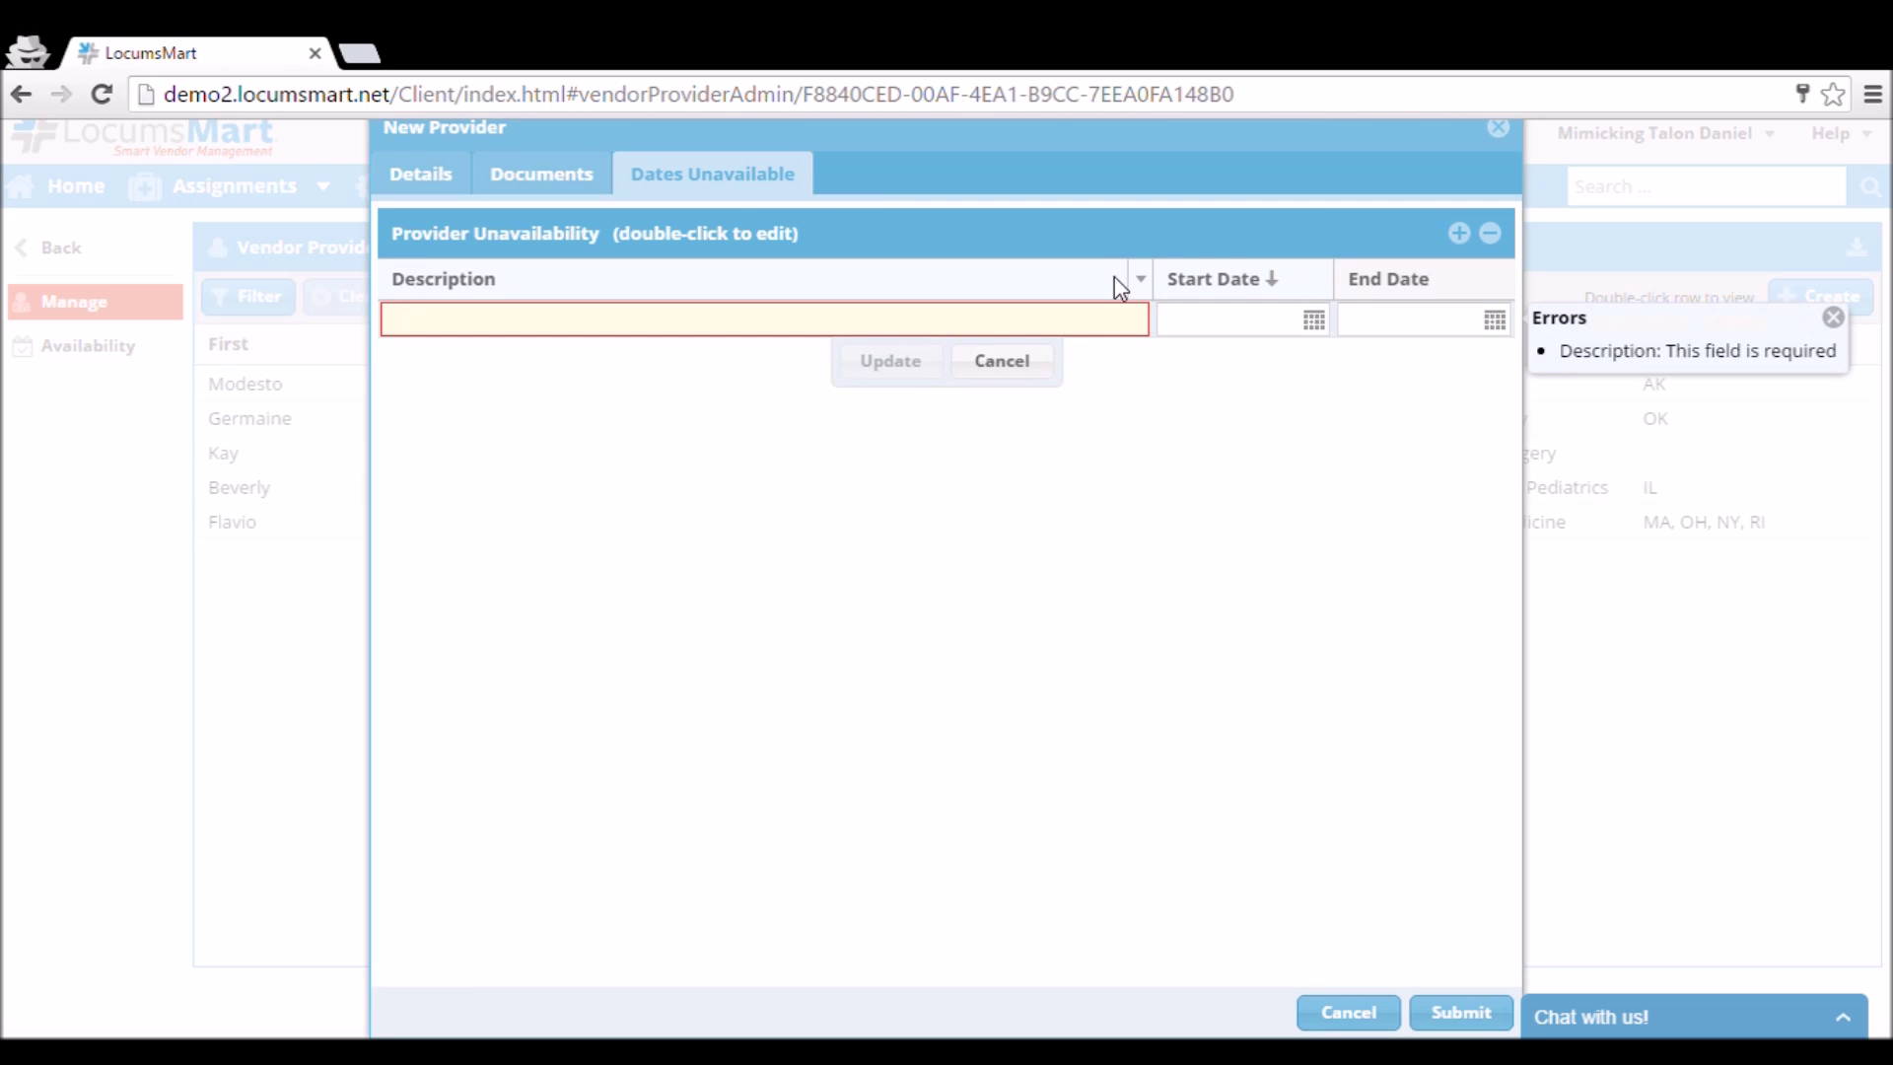
{"action": "type", "text": "Vacation"}
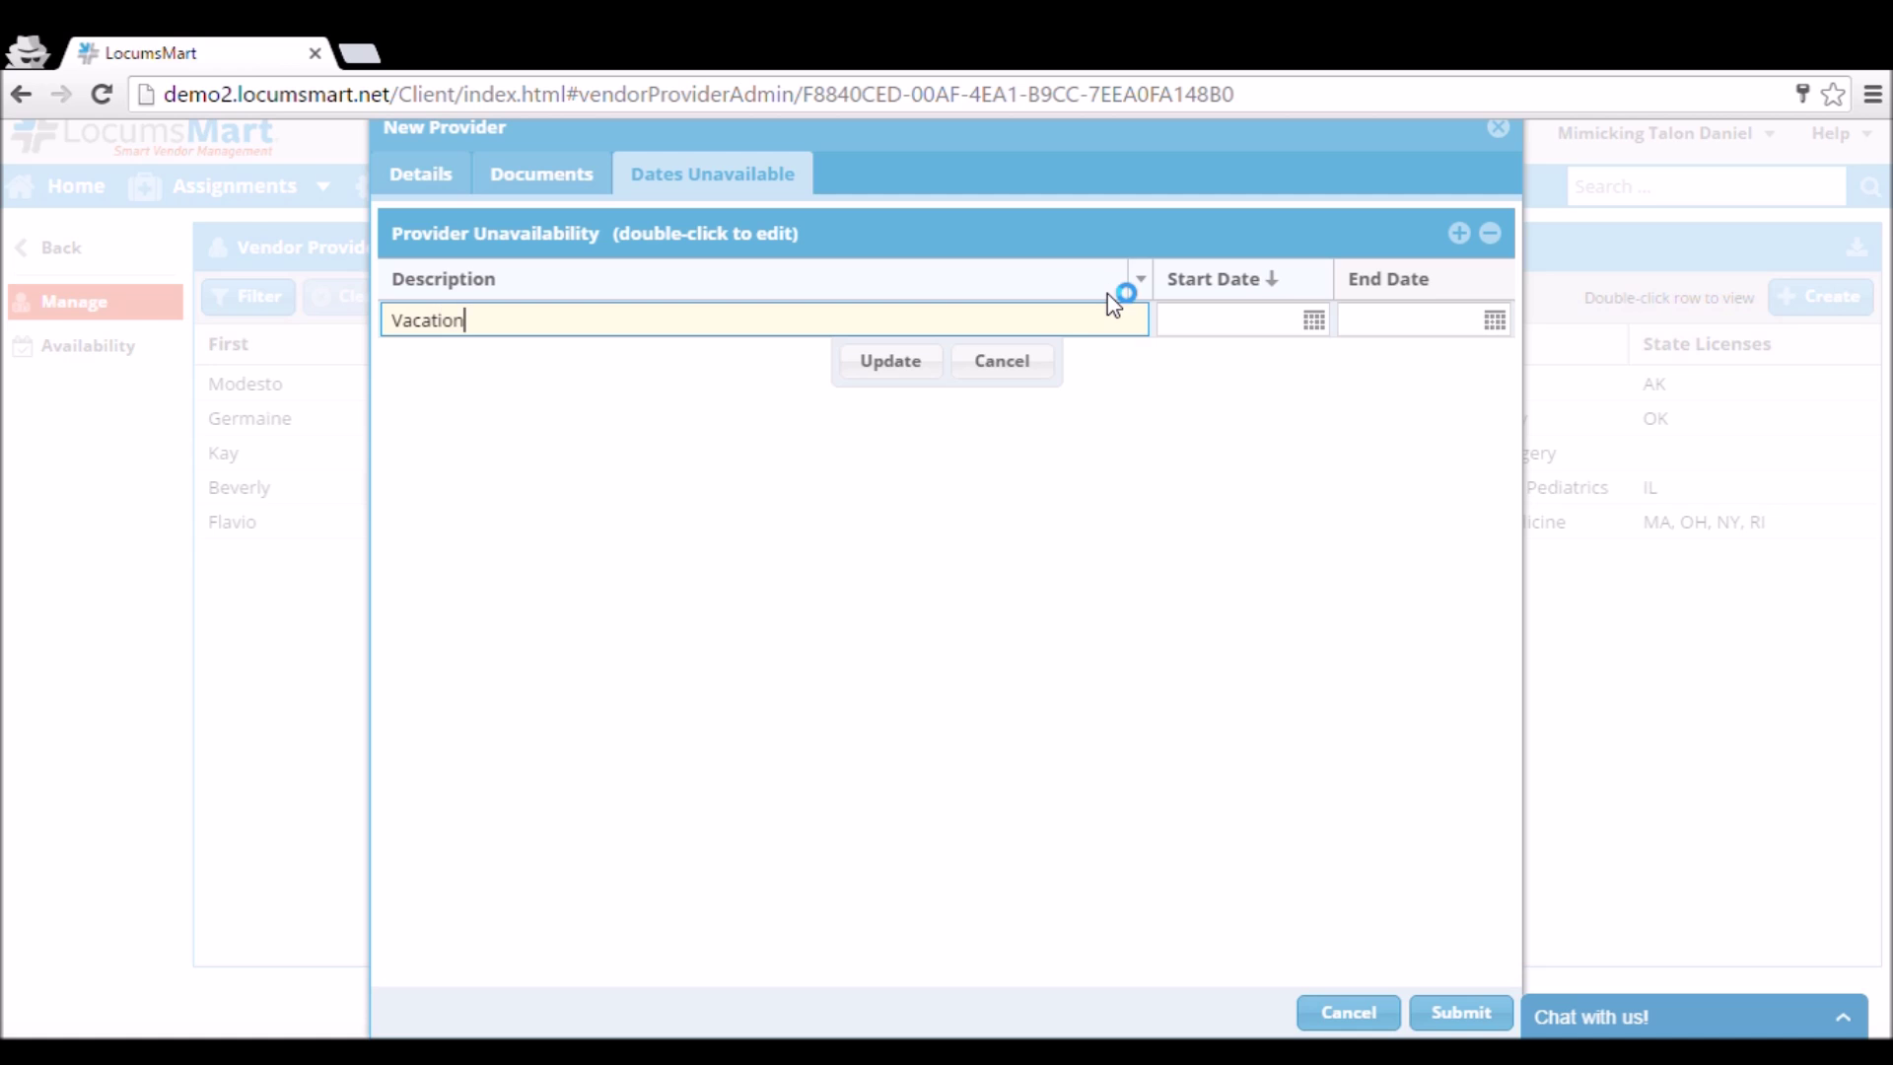
{"action": "left_click", "coordinate": [1314, 321]}
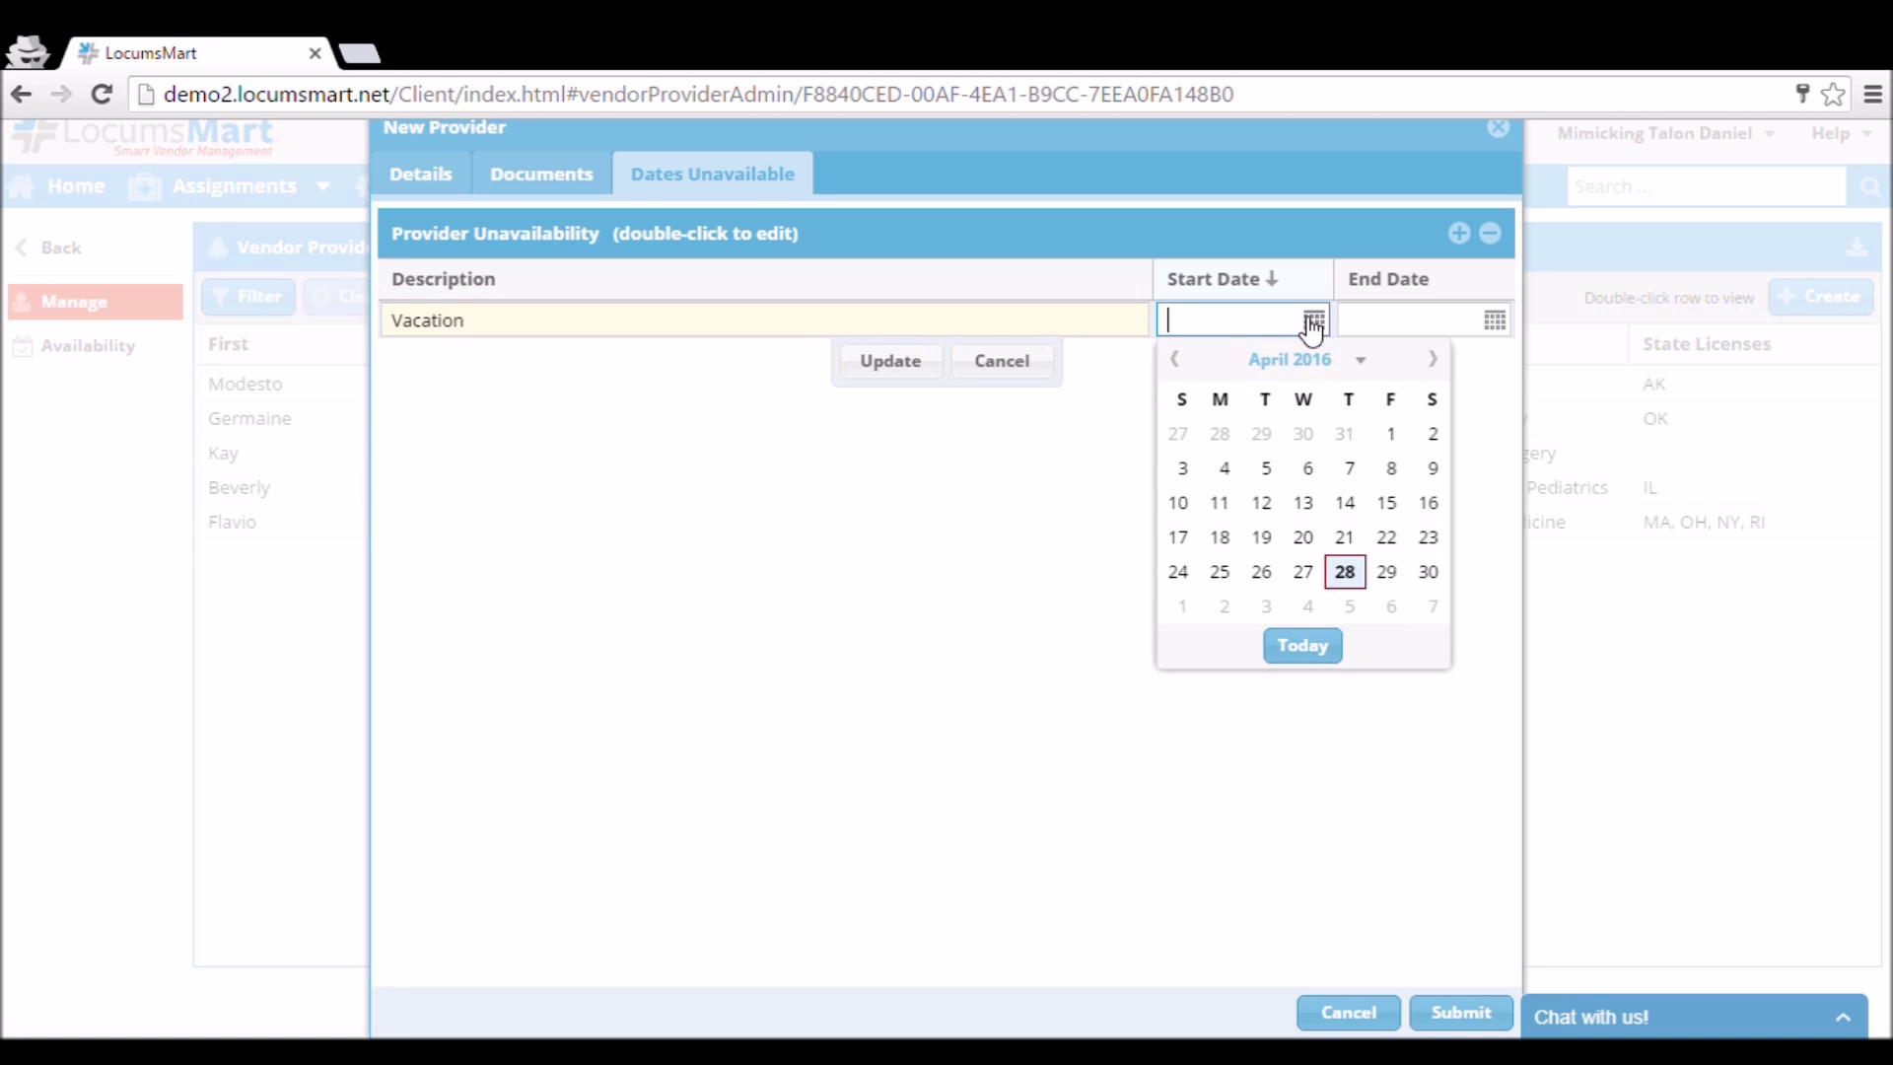
{"action": "left_click", "coordinate": [1432, 359]}
{"action": "left_click", "coordinate": [1433, 359]}
{"action": "left_click", "coordinate": [1432, 359]}
{"action": "left_click", "coordinate": [1220, 537]}
Set the vacation end date to 07/31/2016 and save the entry.
{"action": "left_click", "coordinate": [1494, 320]}
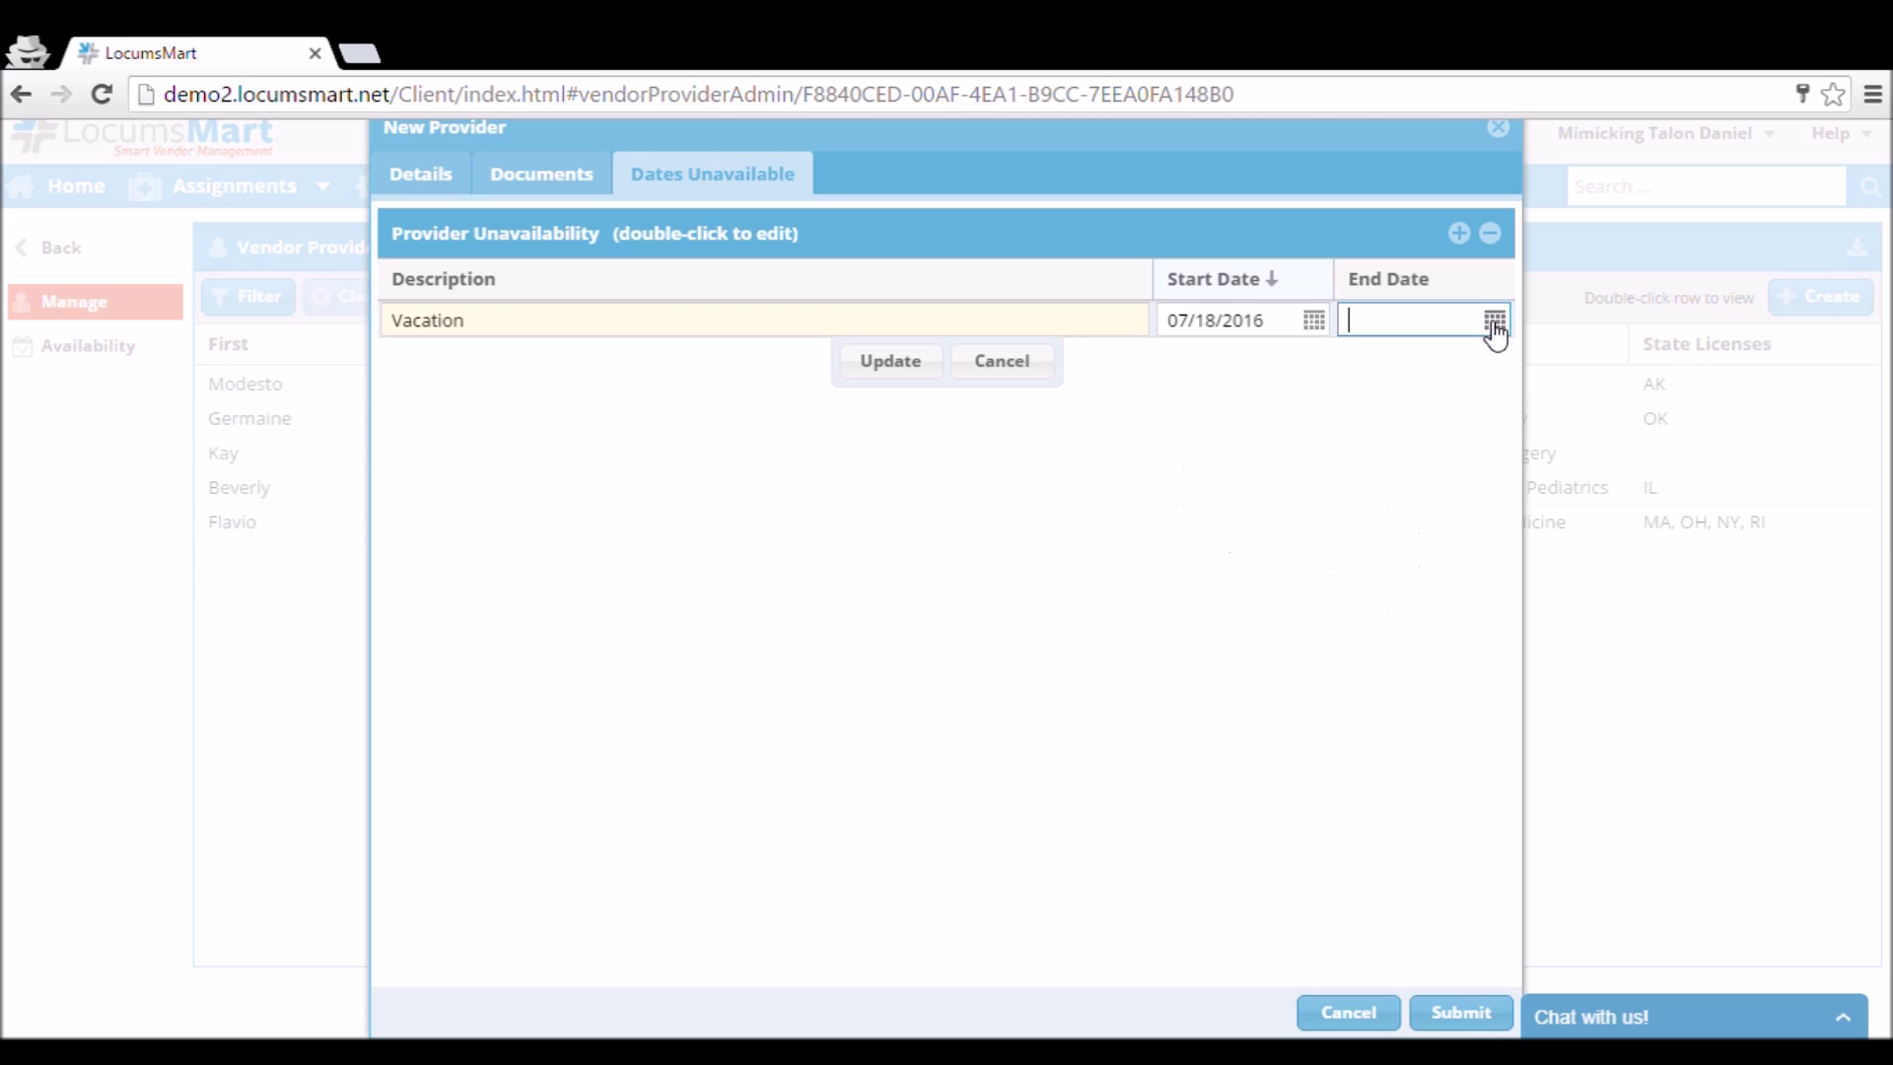
{"action": "left_click", "coordinate": [1614, 359]}
{"action": "left_click", "coordinate": [1614, 359]}
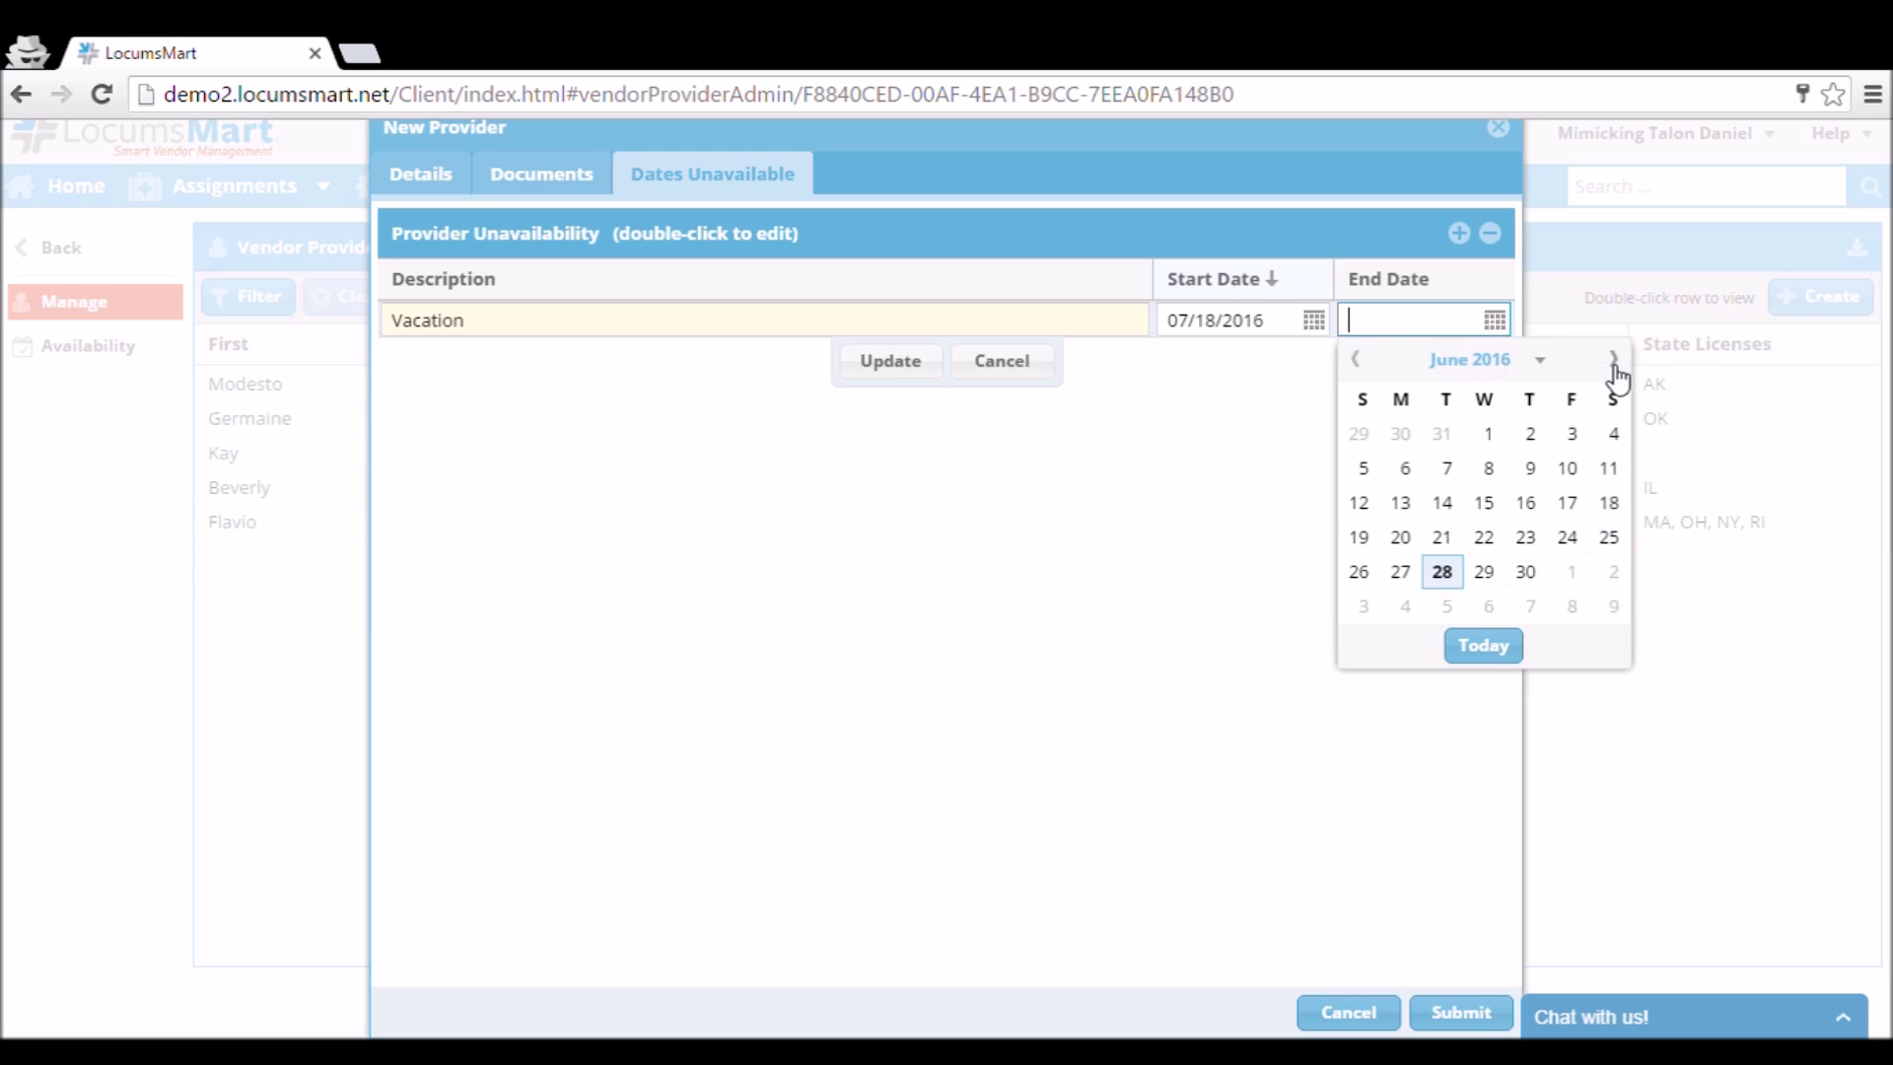
{"action": "left_click", "coordinate": [1614, 358]}
{"action": "left_click", "coordinate": [1369, 609]}
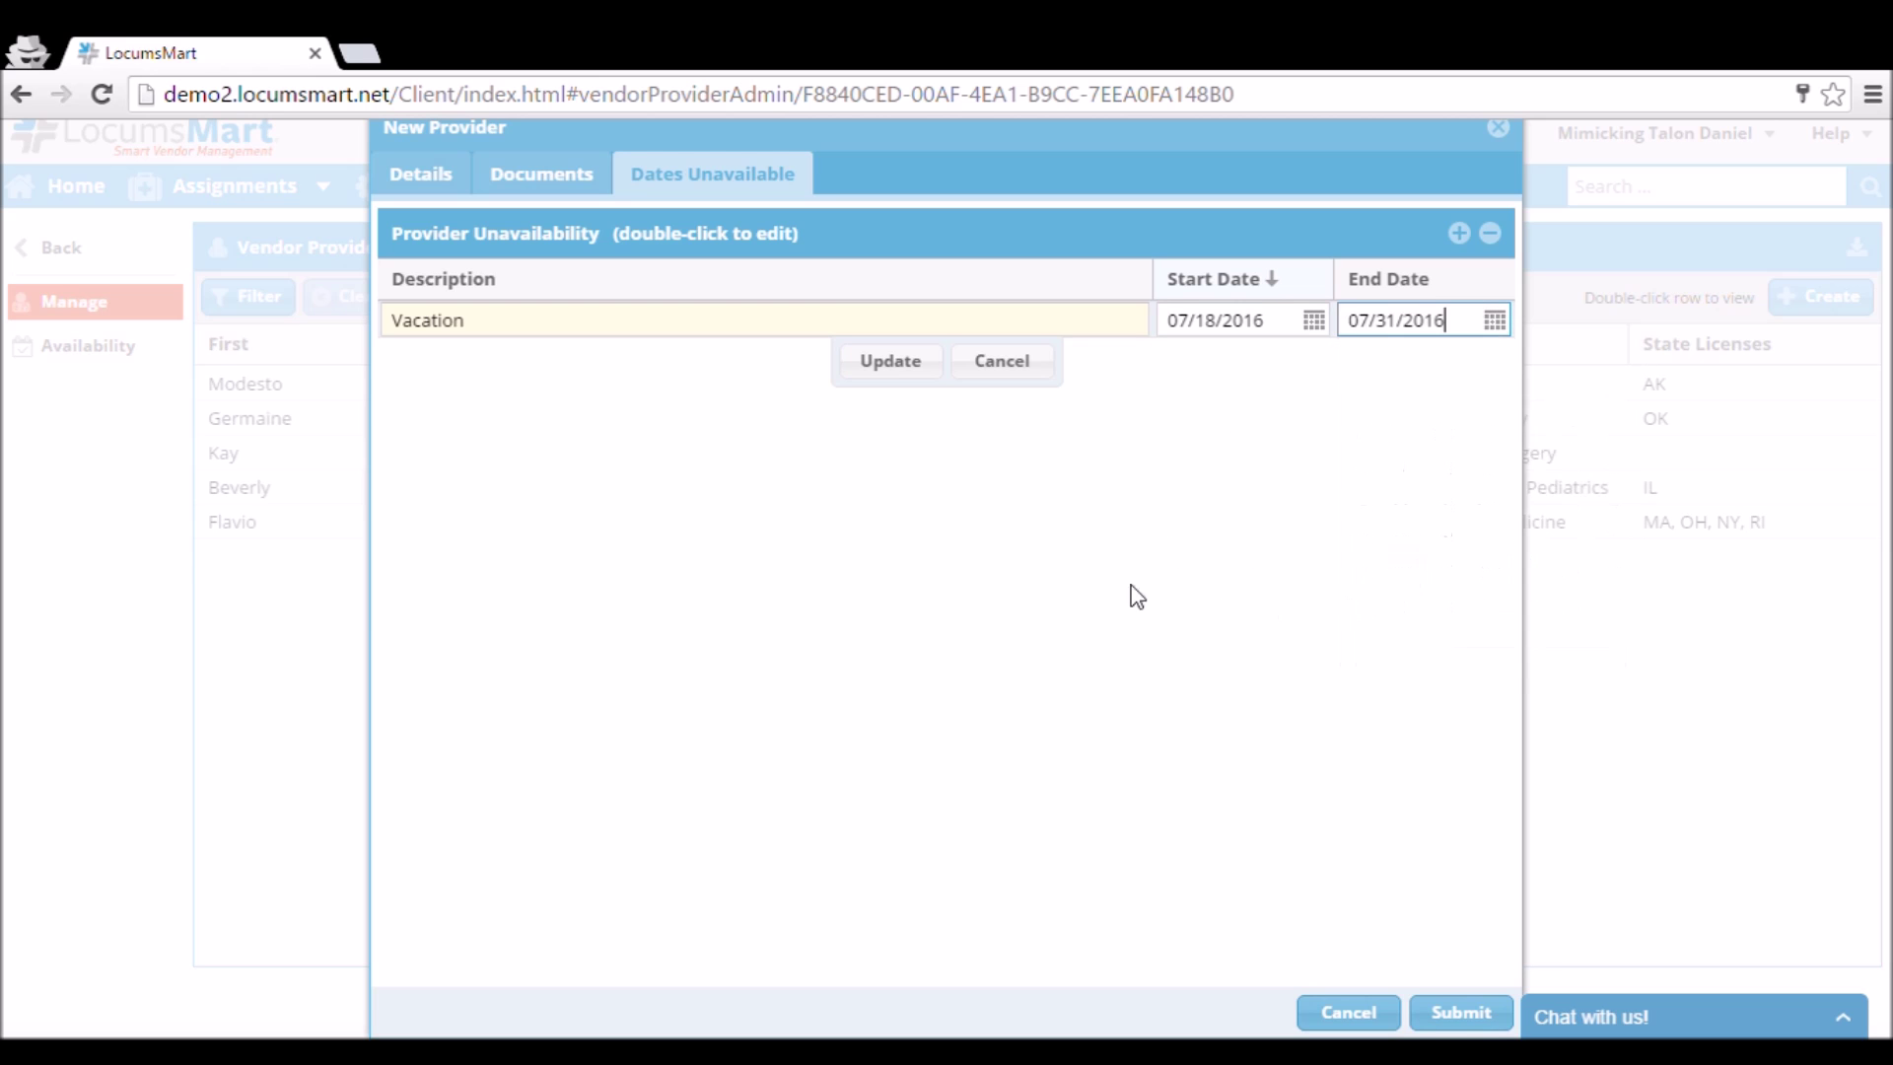
{"action": "left_click", "coordinate": [892, 362]}
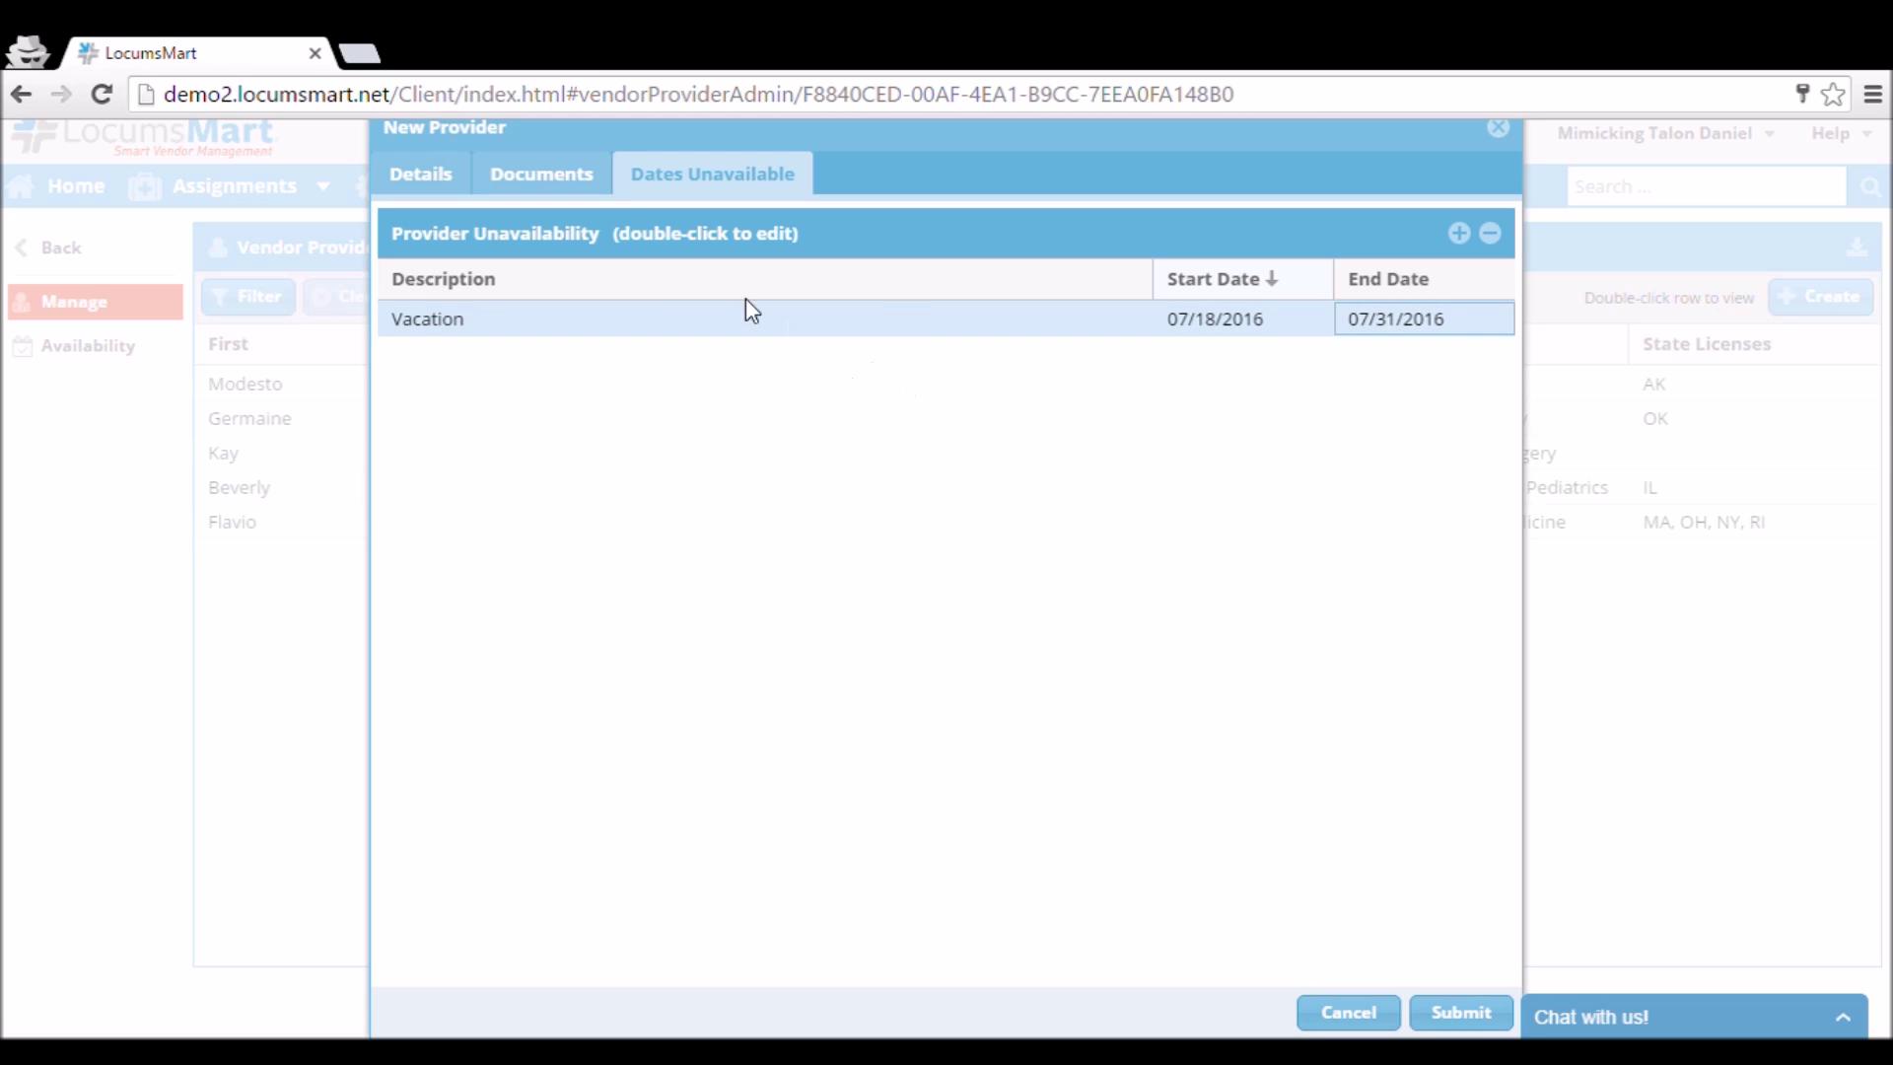
{"action": "left_click", "coordinate": [549, 199]}
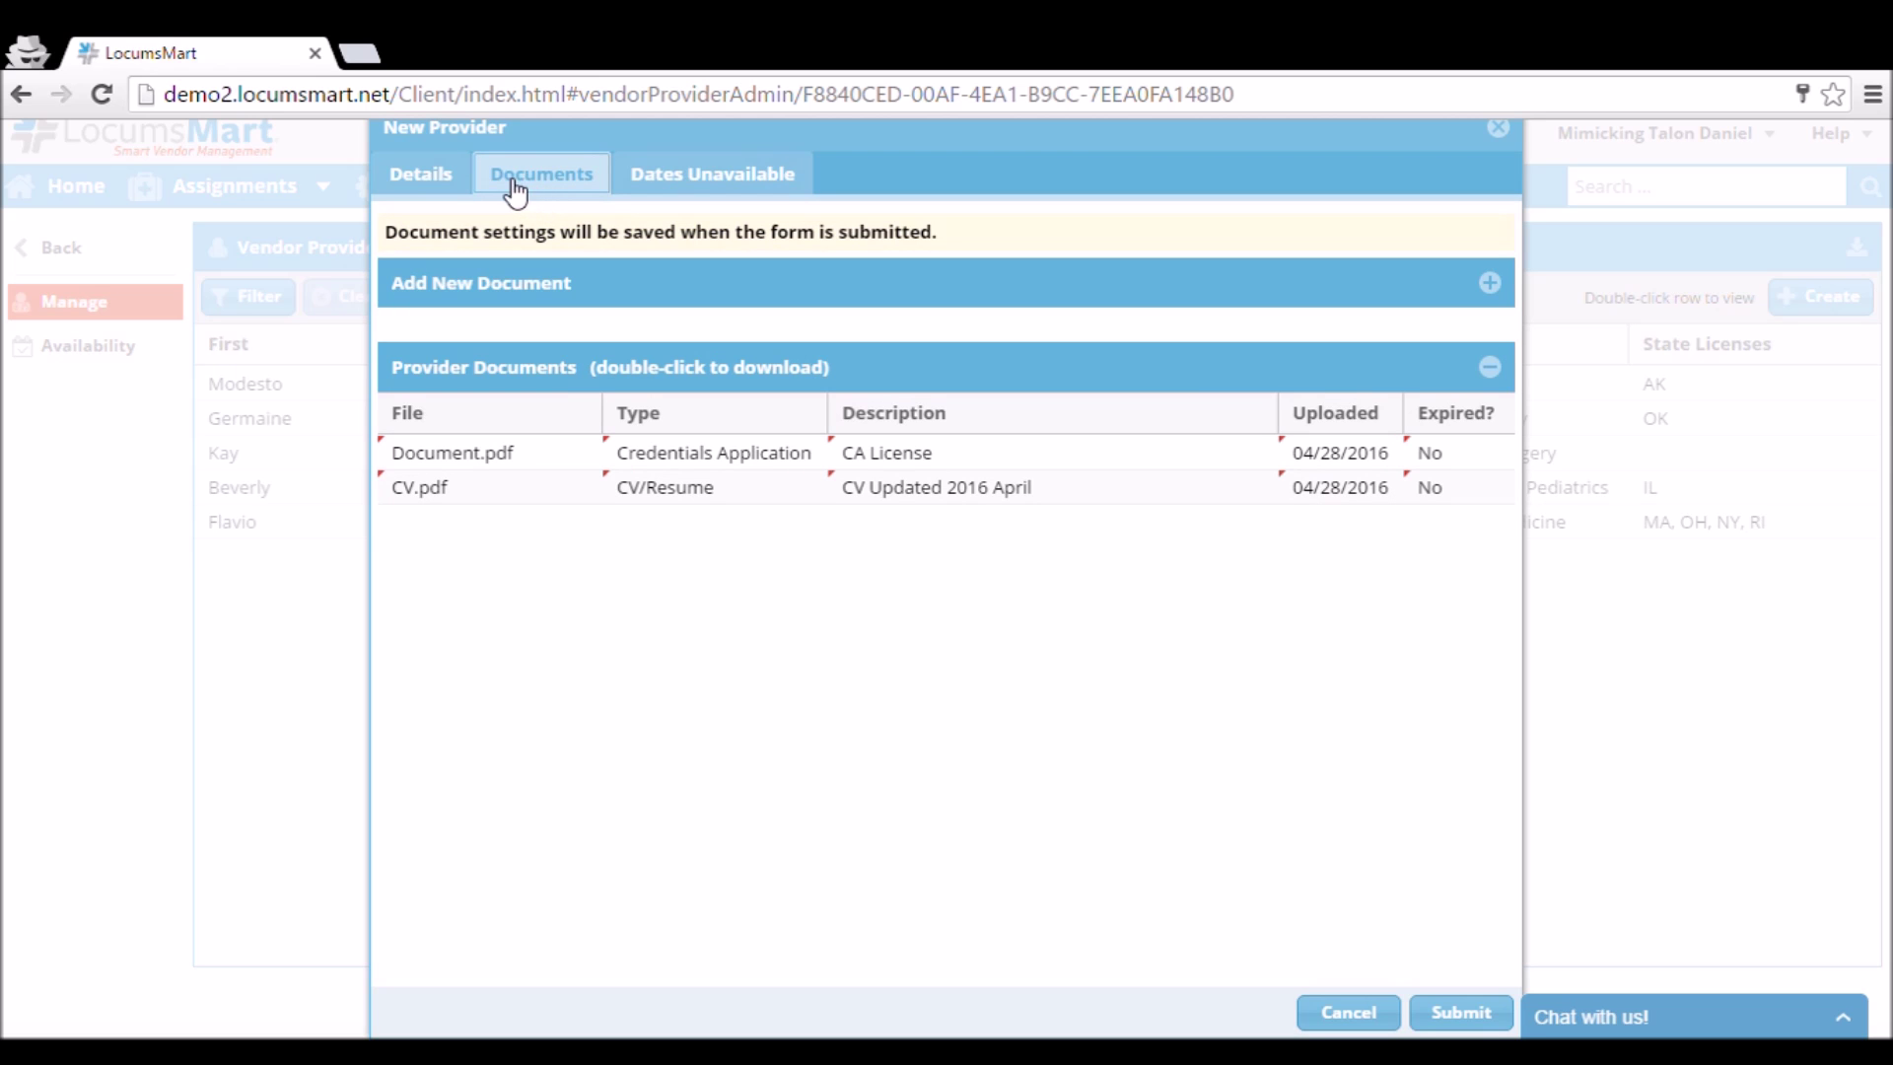
Submit the new provider profile and select its row in the filtered Vendor Providers list.
{"action": "left_click", "coordinate": [458, 185]}
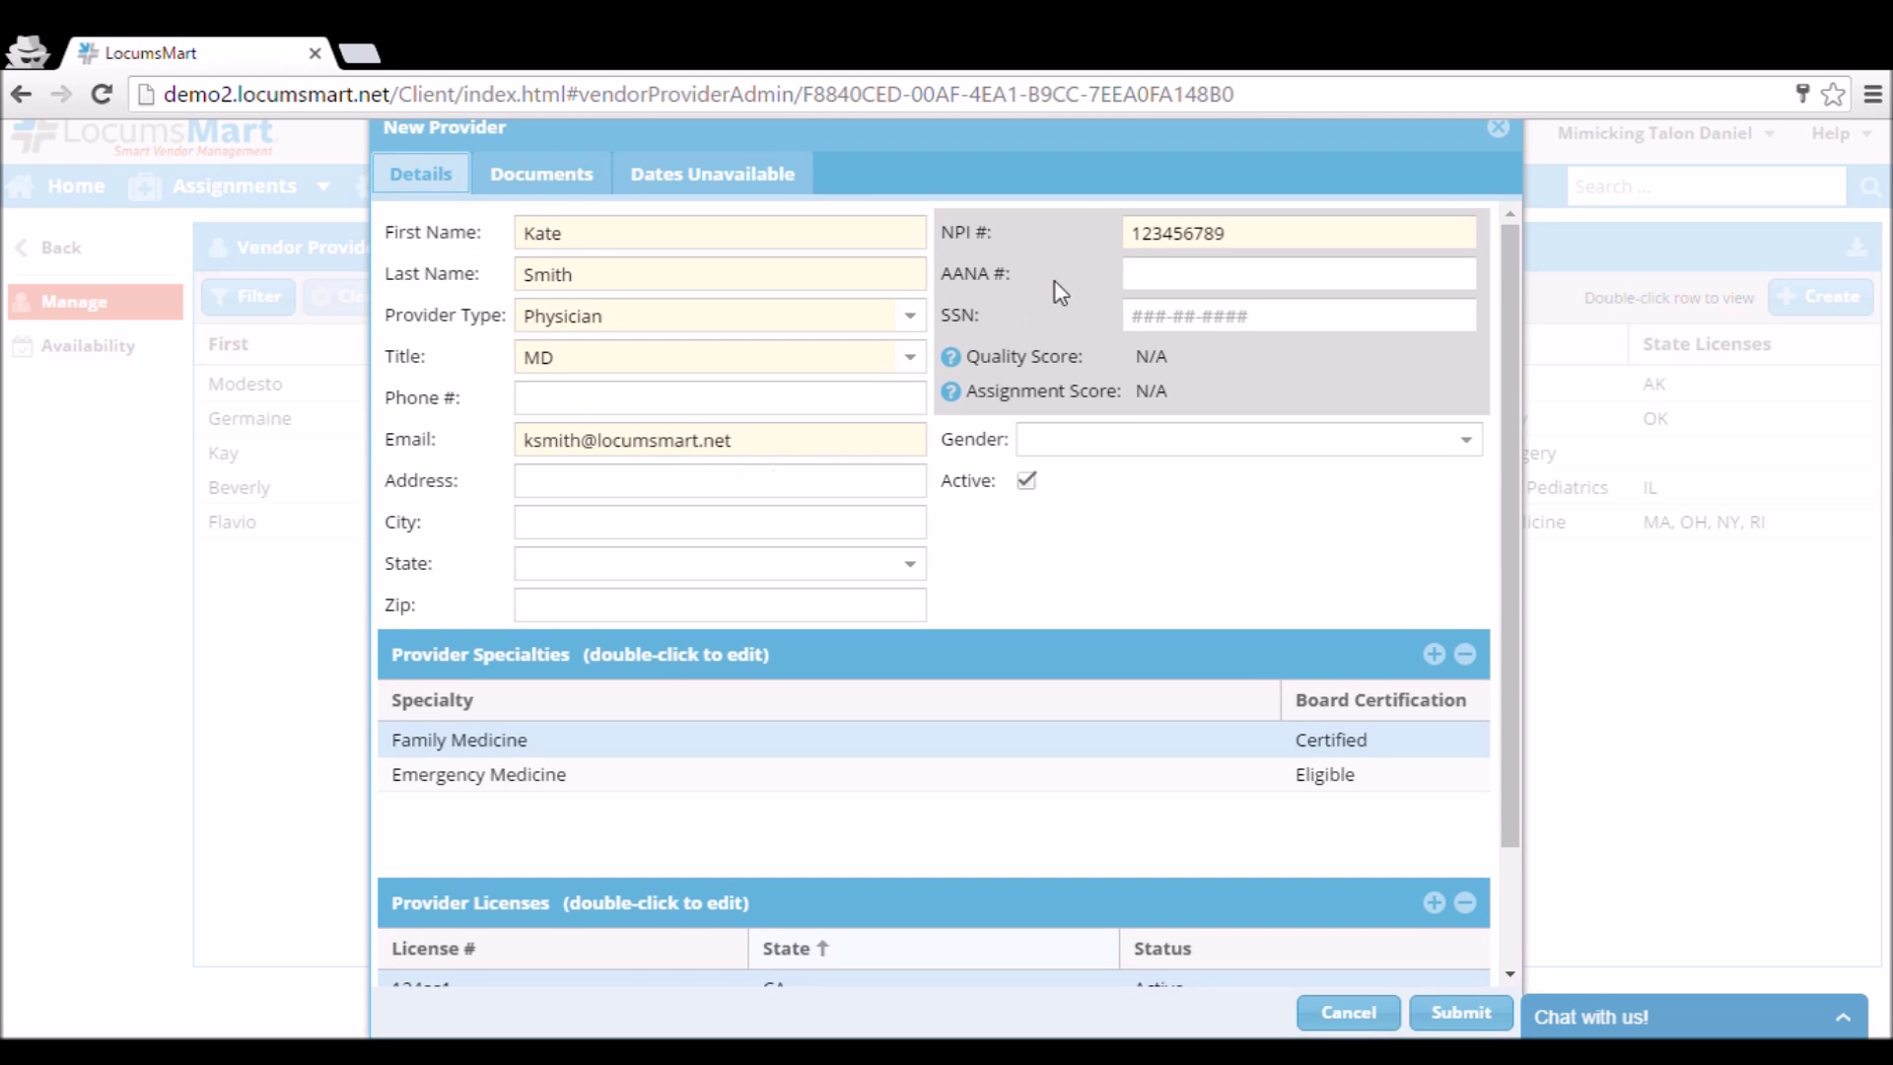
{"action": "scroll", "coordinate": [1121, 387], "scroll_direction": "down", "scroll_amount": 2}
{"action": "scroll", "coordinate": [1121, 389], "scroll_direction": "up", "scroll_amount": 2}
{"action": "left_click", "coordinate": [1455, 1014]}
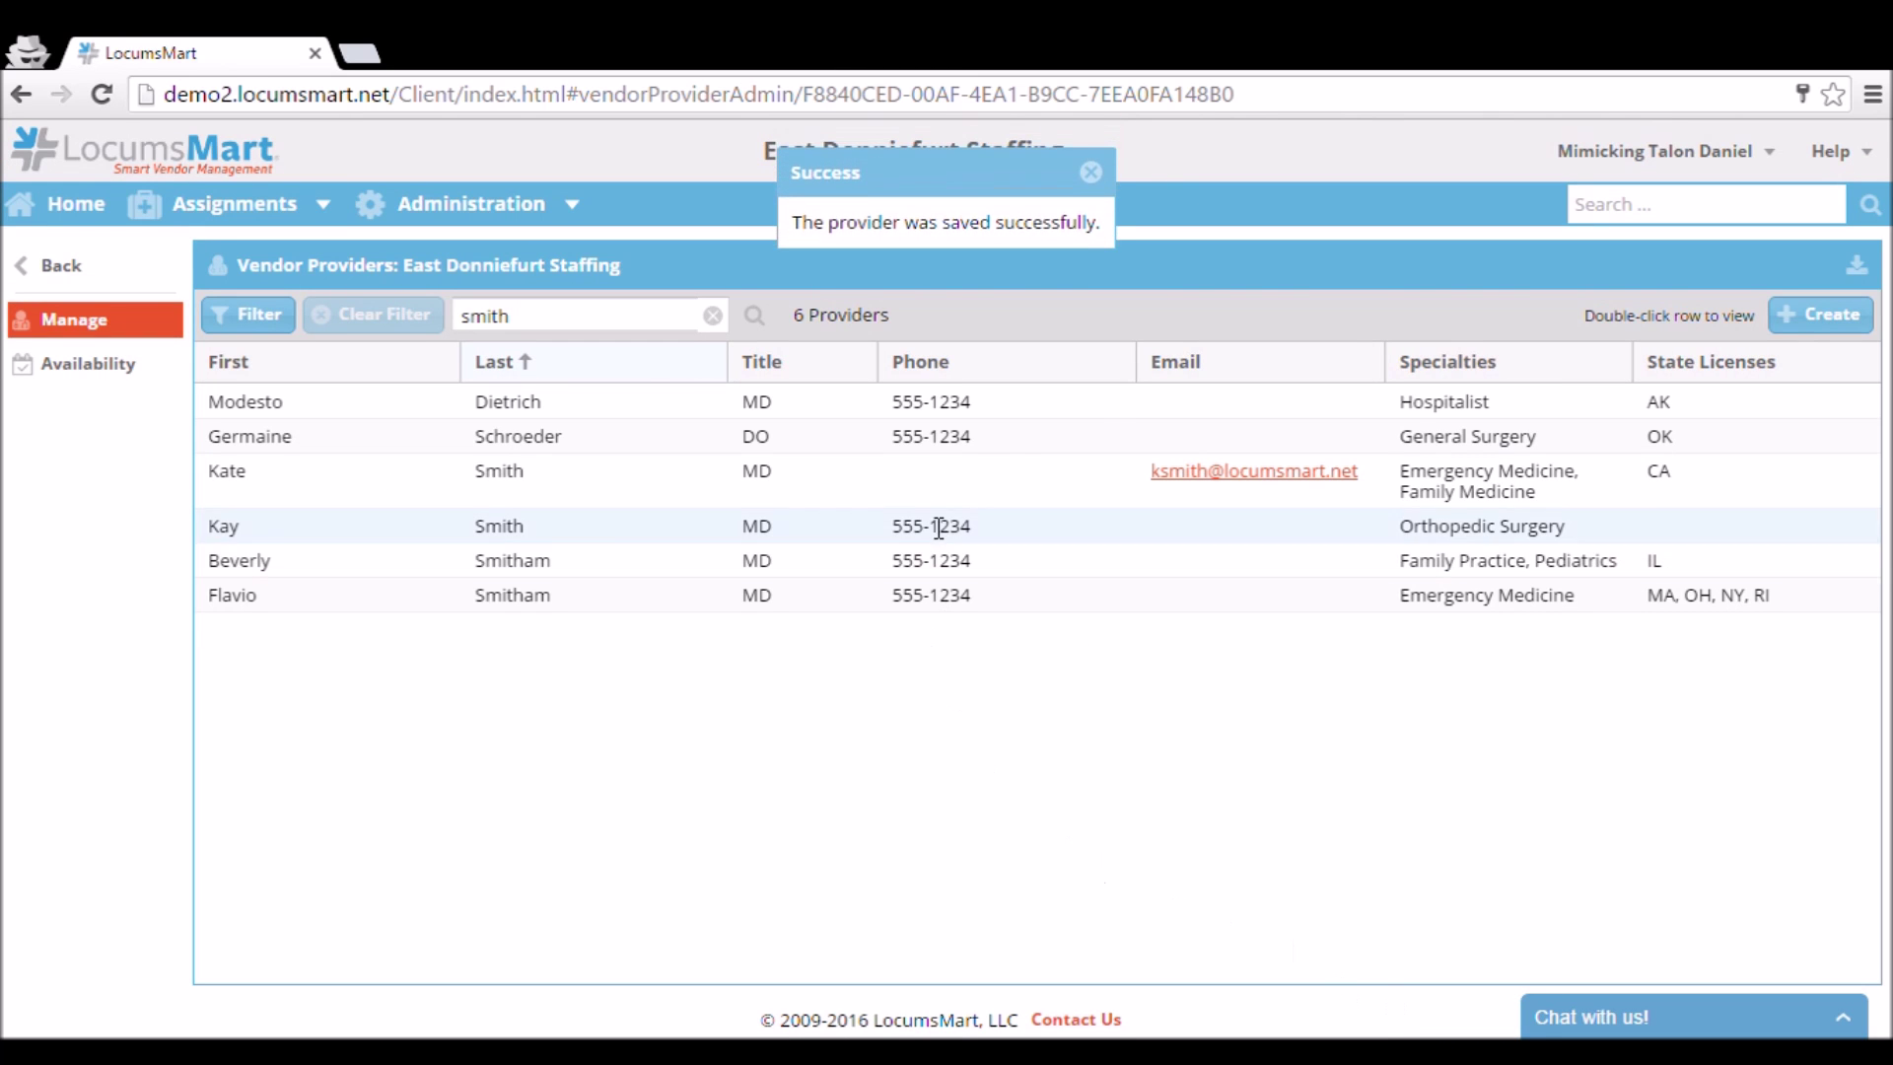
{"action": "left_click", "coordinate": [903, 471]}
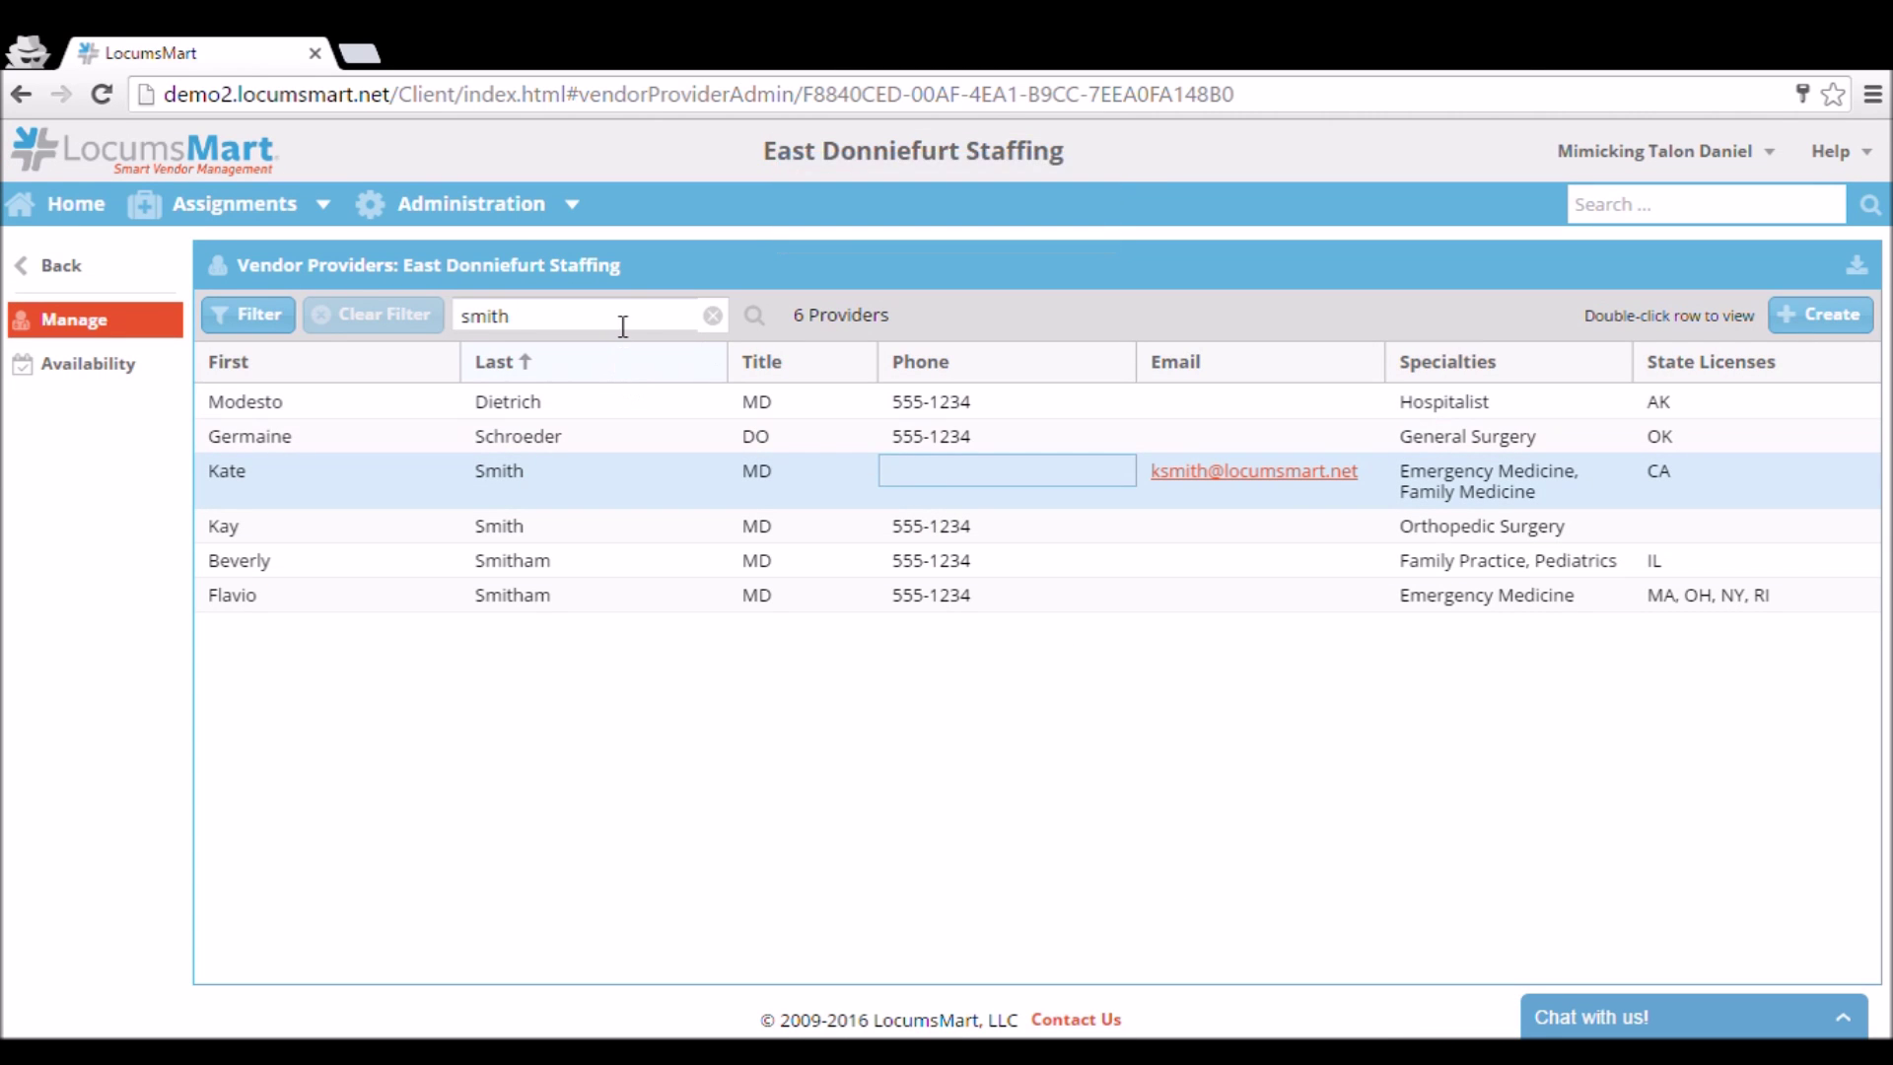